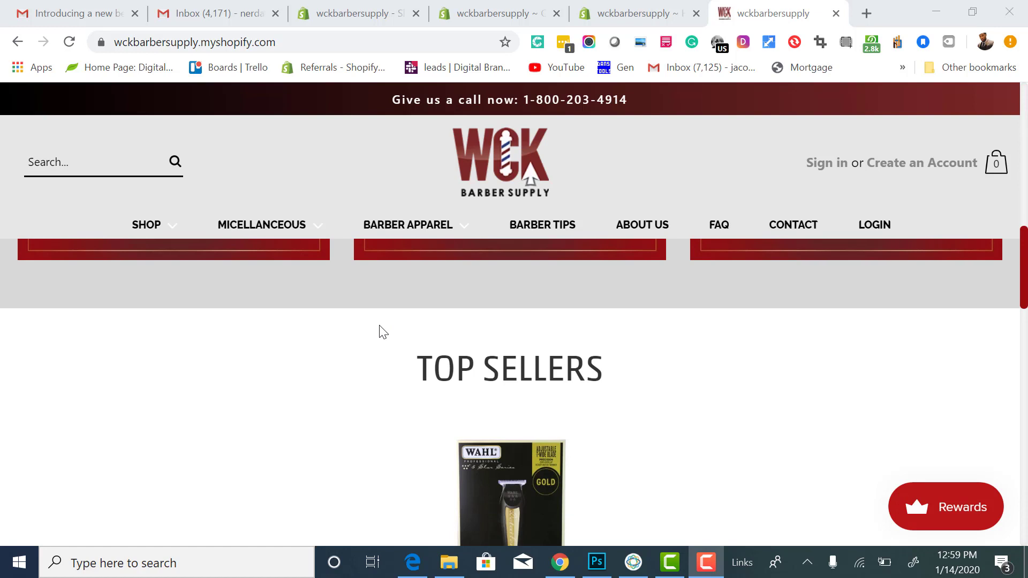
Examine the Top Sellers heading and the featured product below it on the storefront home page
scroll(379, 328, down, 3)
scroll(381, 330, up, 2)
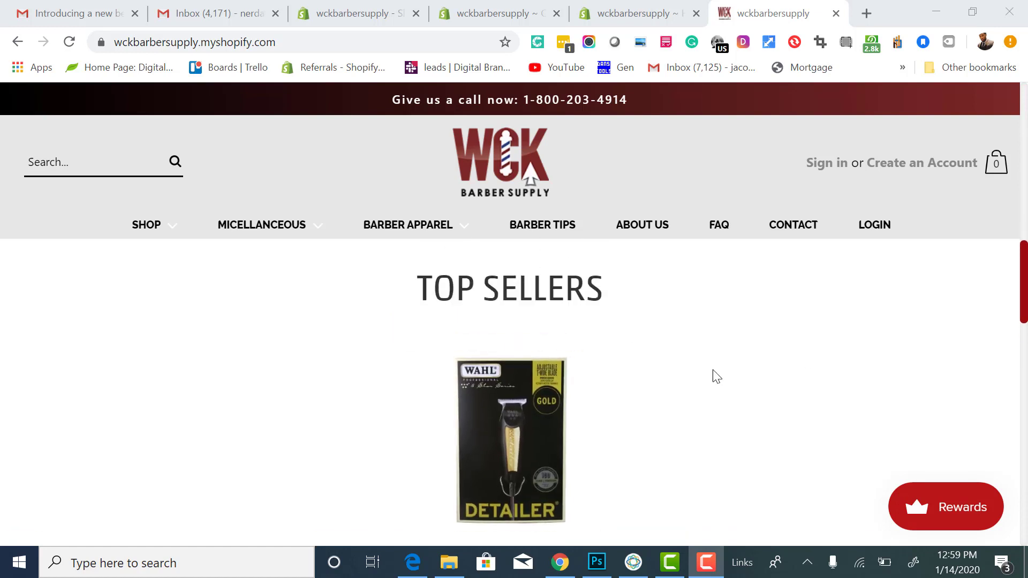
scroll(638, 379, down, 3)
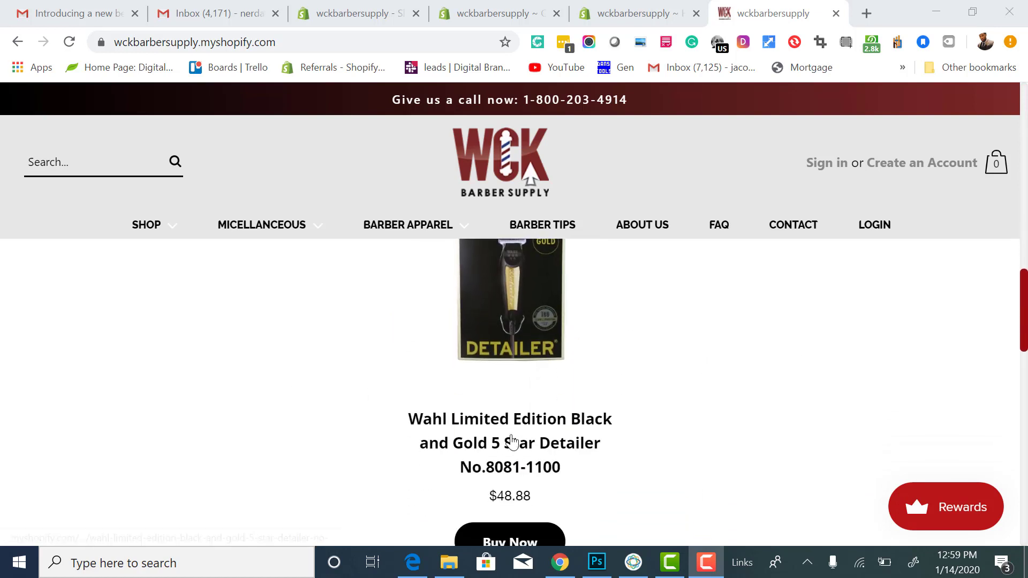
scroll(626, 454, down, 1)
scroll(718, 447, up, 4)
scroll(718, 447, down, 3)
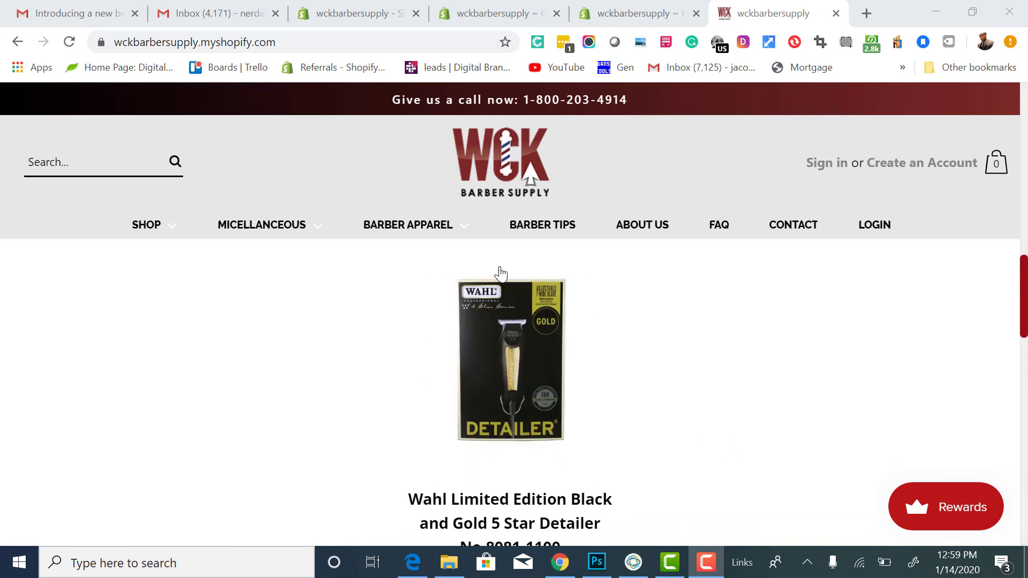
scroll(598, 403, up, 3)
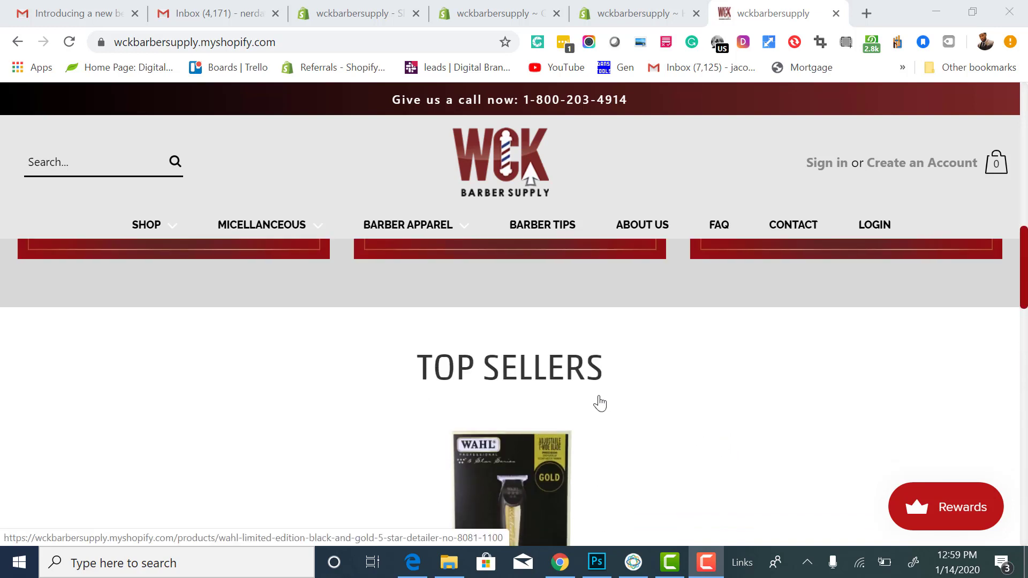
scroll(600, 403, down, 2)
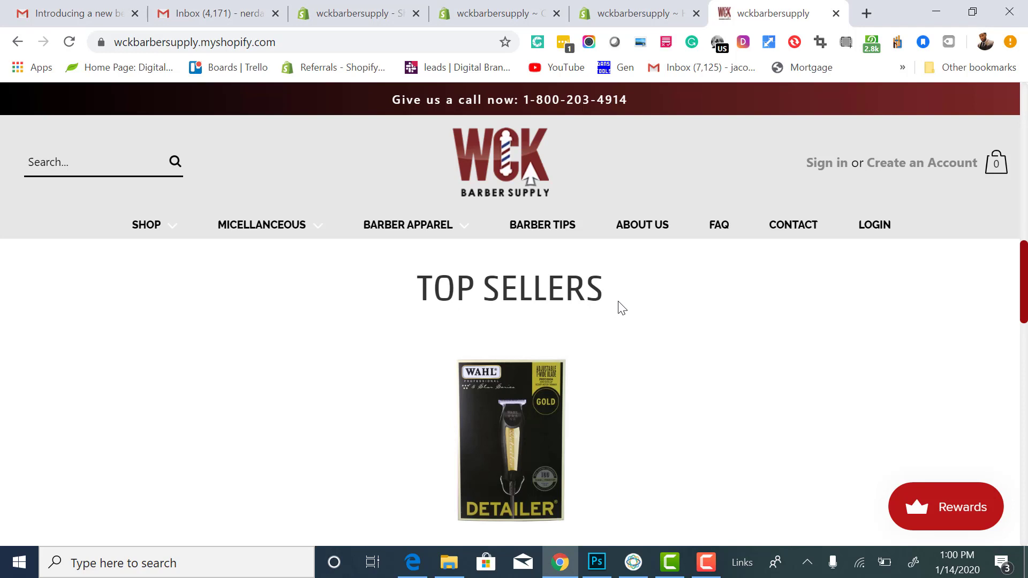
drag(621, 304, 430, 285)
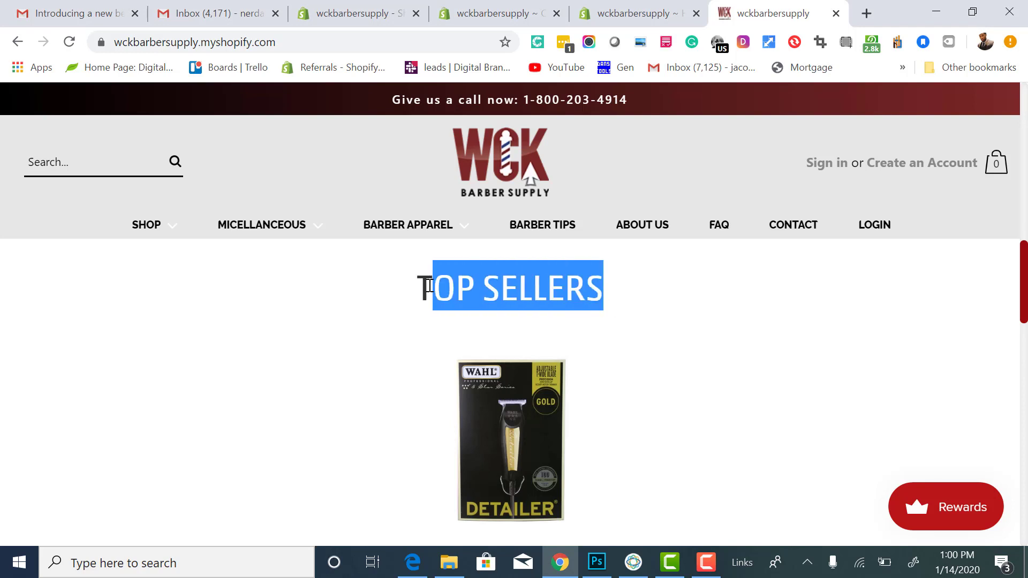
click(410, 291)
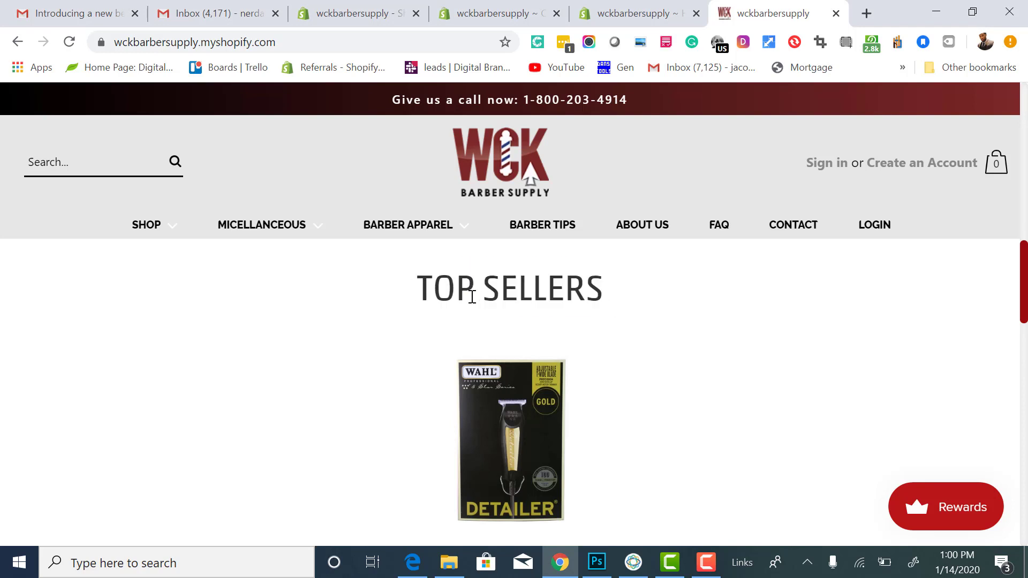
drag(586, 289, 557, 289)
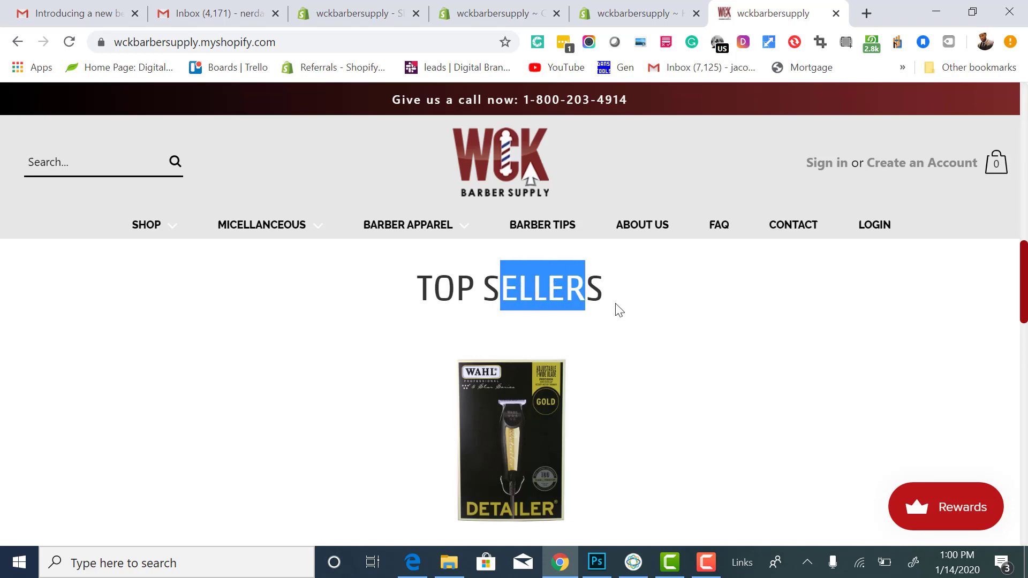
Inspect the featured product's title, price, Buy Now button and the Show More Home page button in the Top Sellers section
scroll(620, 310, down, 3)
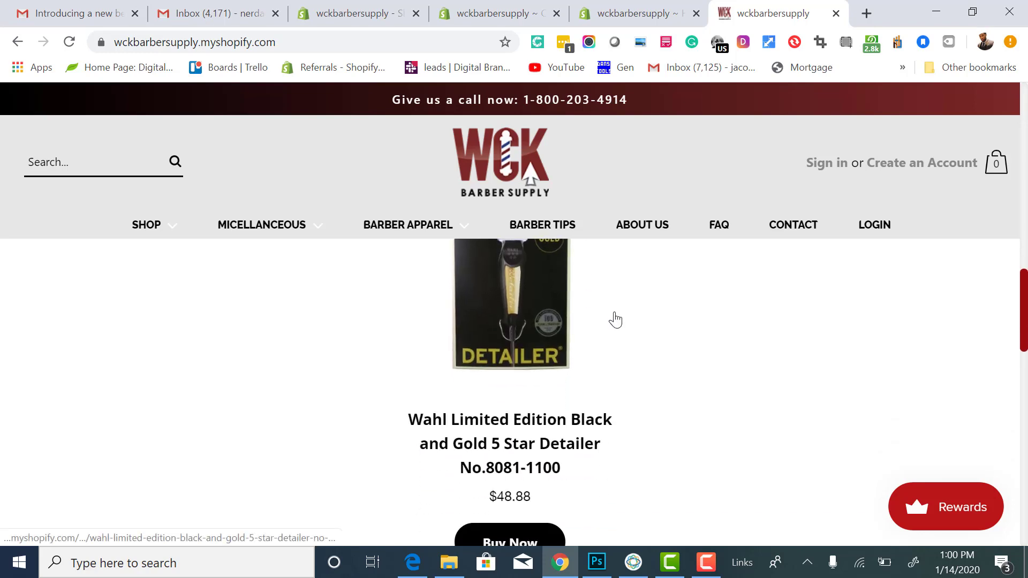
scroll(616, 326, down, 3)
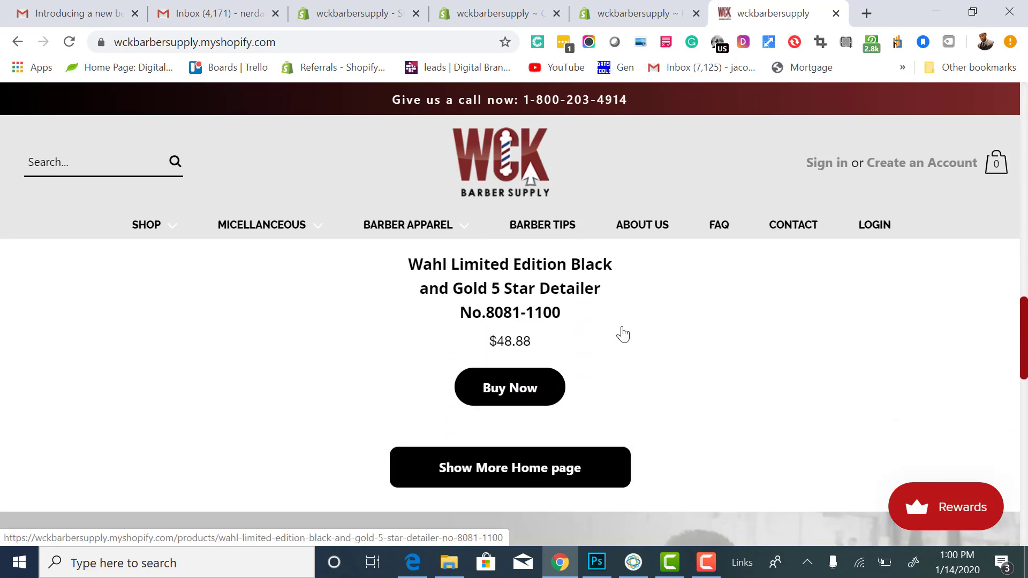
scroll(621, 334, up, 3)
scroll(621, 348, down, 3)
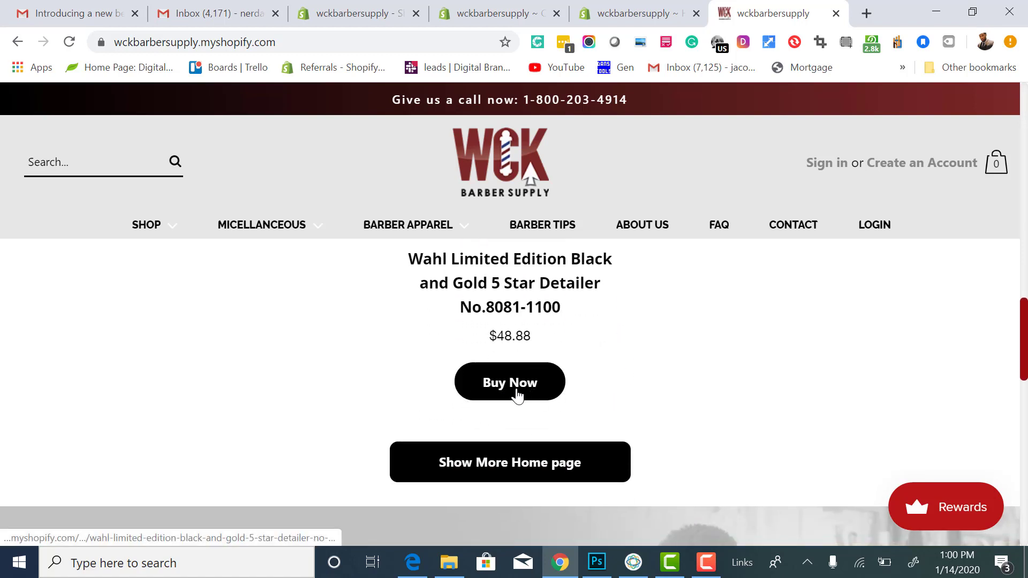
click(508, 474)
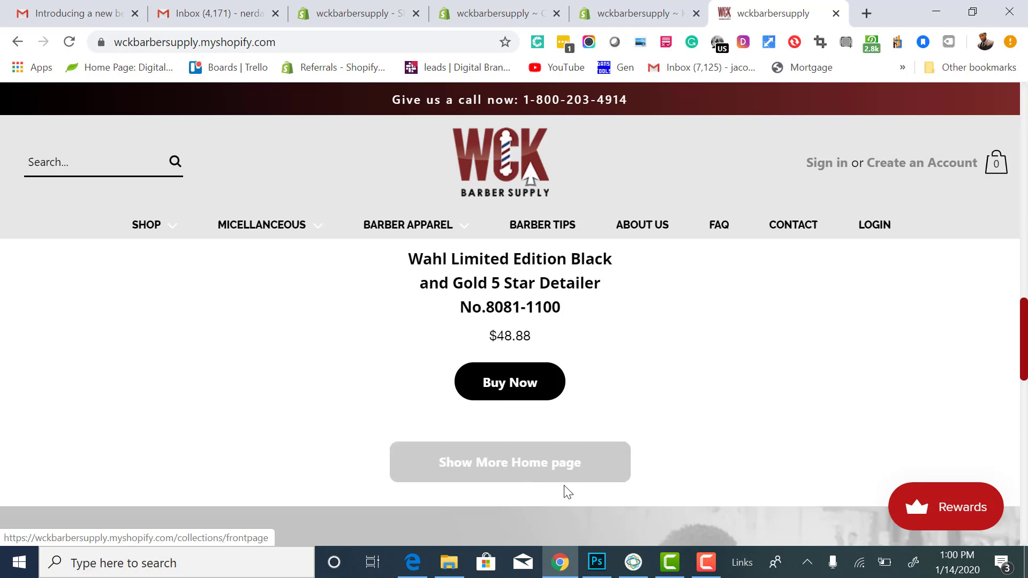
scroll(510, 411, up, 5)
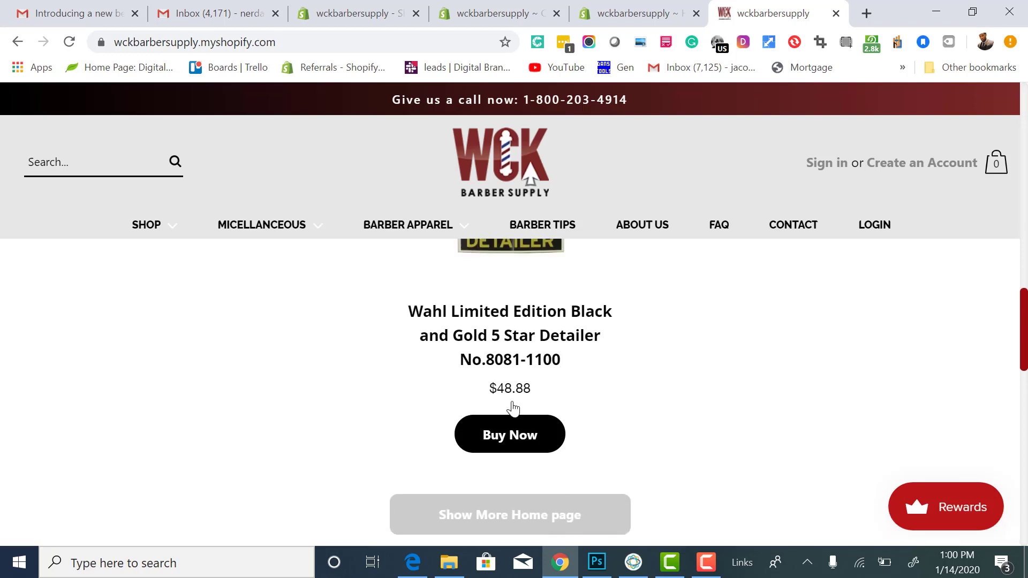
scroll(569, 488, down, 3)
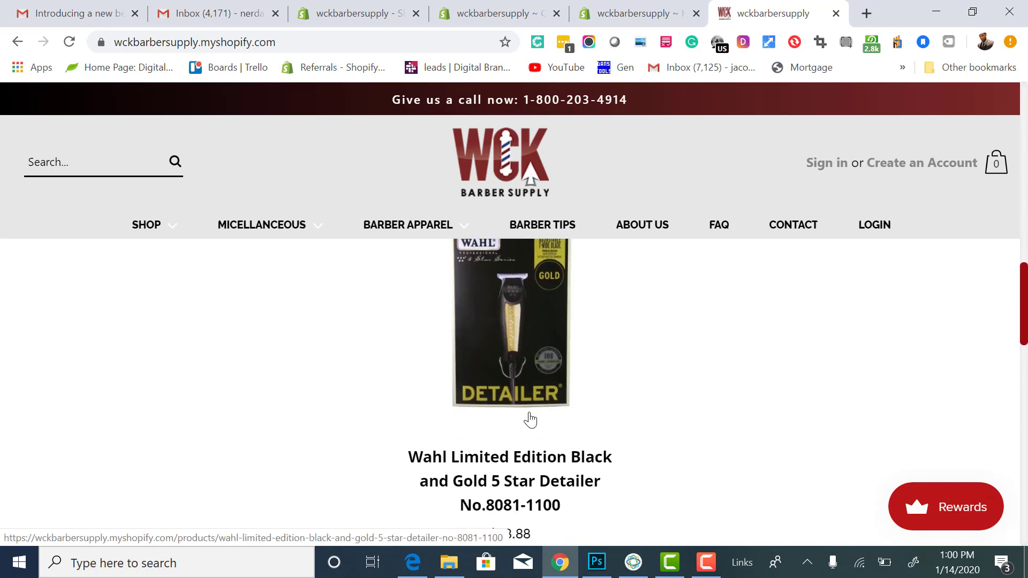
Look through the open store admin, theme editor and live storefront tabs, including the storefront's main banner
click(637, 13)
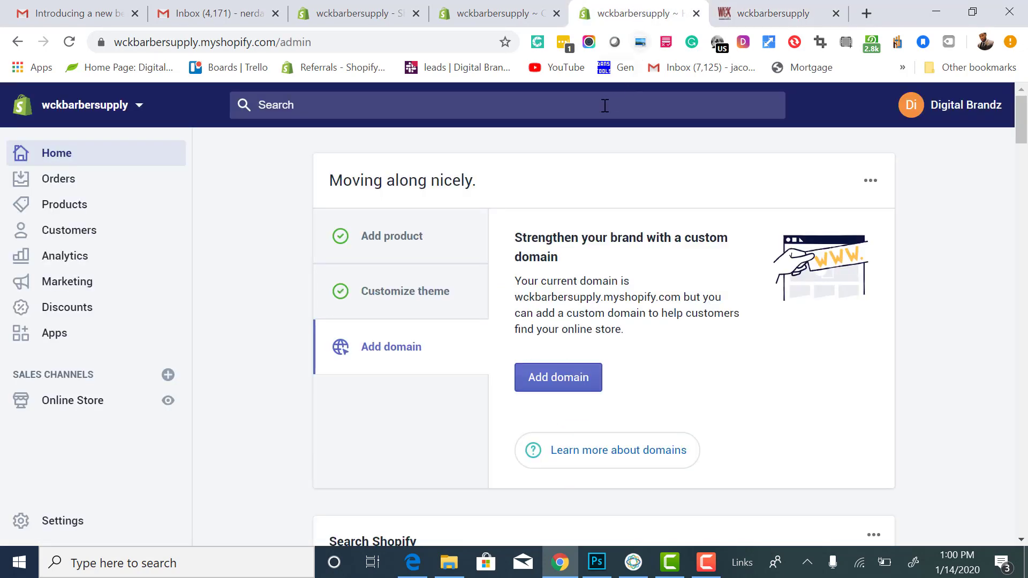
click(513, 15)
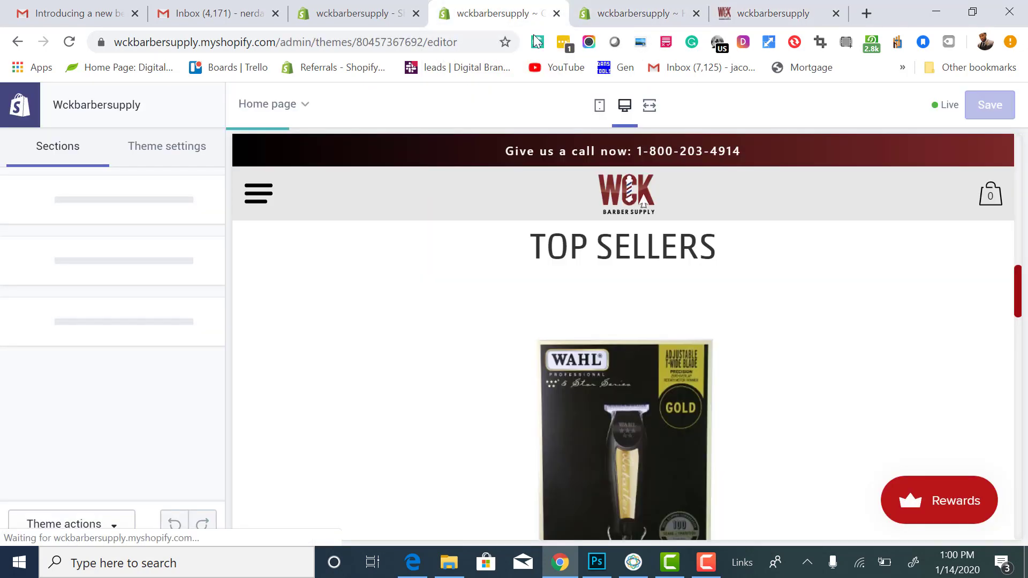
click(657, 13)
click(771, 13)
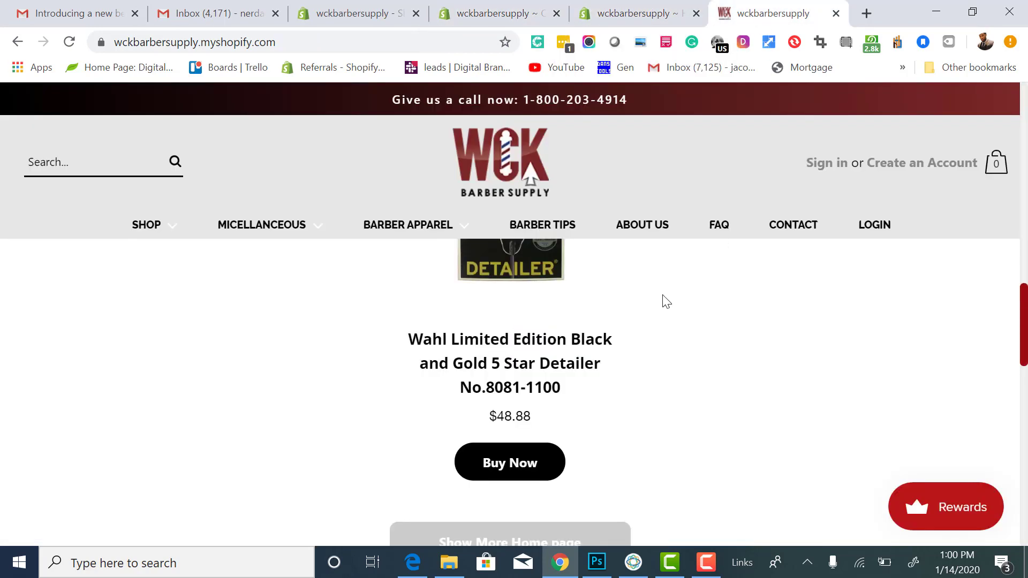
scroll(660, 294, up, 10)
scroll(660, 294, up, 5)
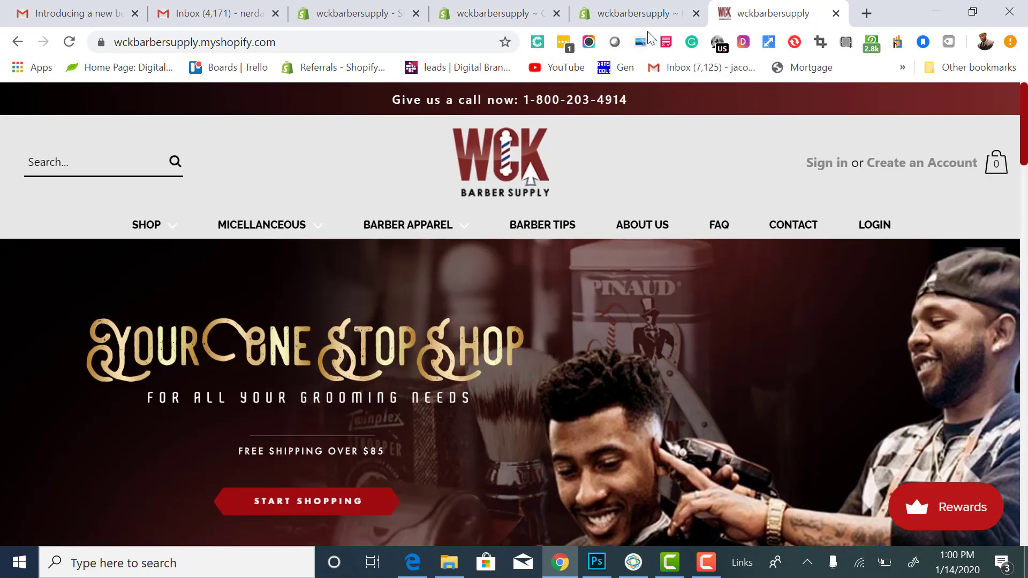
click(650, 17)
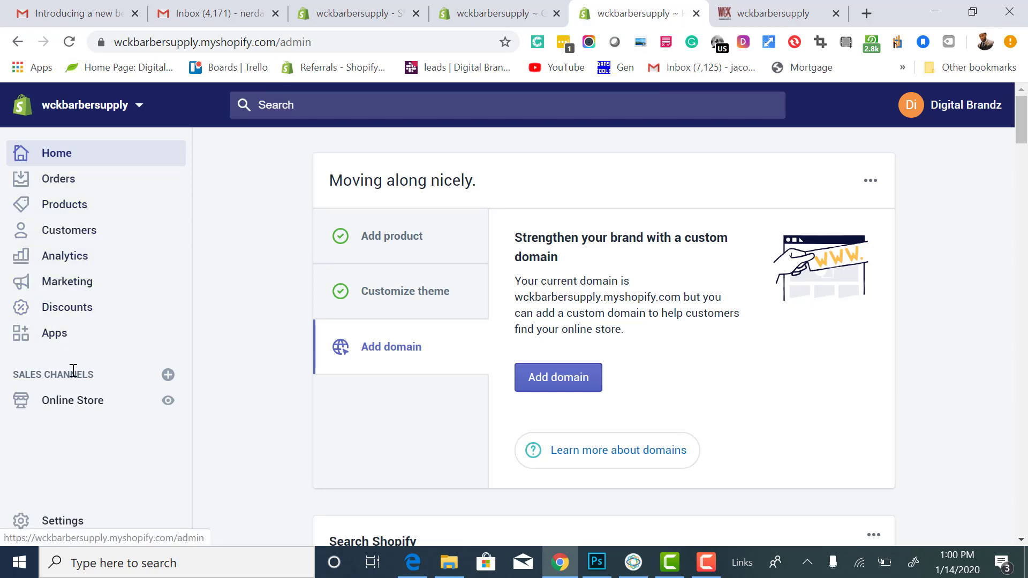
click(528, 12)
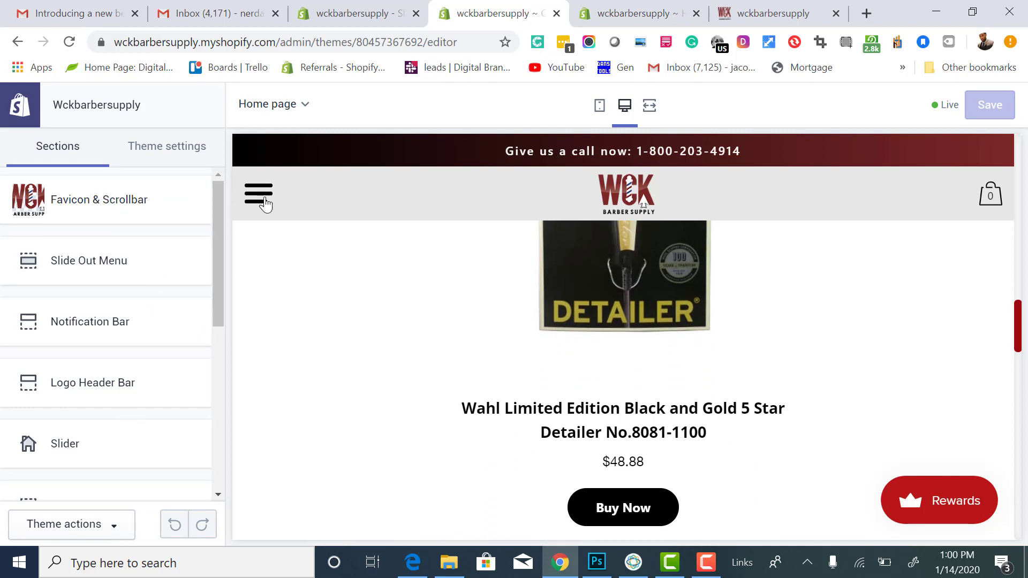
right_click(626, 16)
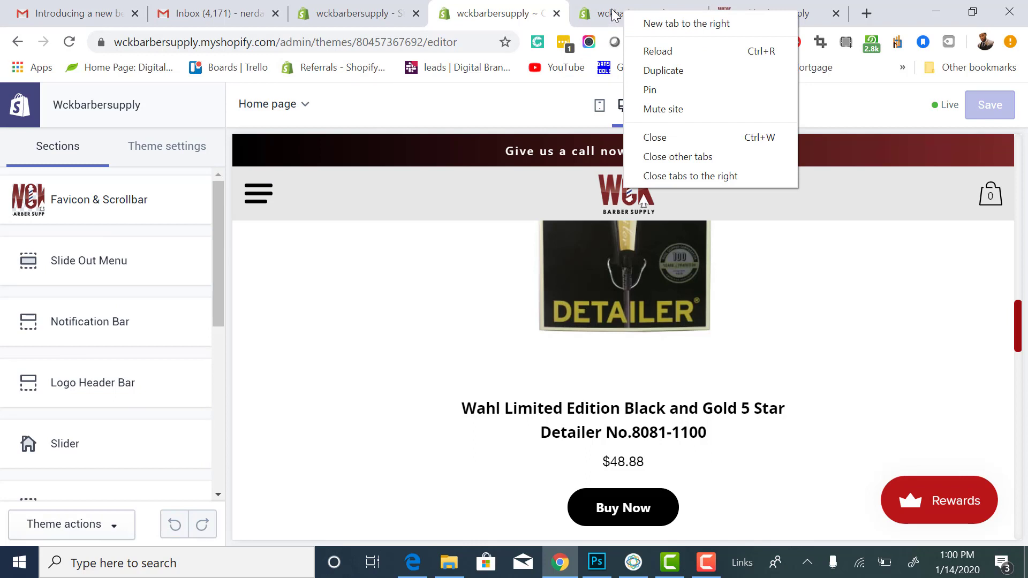
right_click(500, 12)
right_click(752, 1)
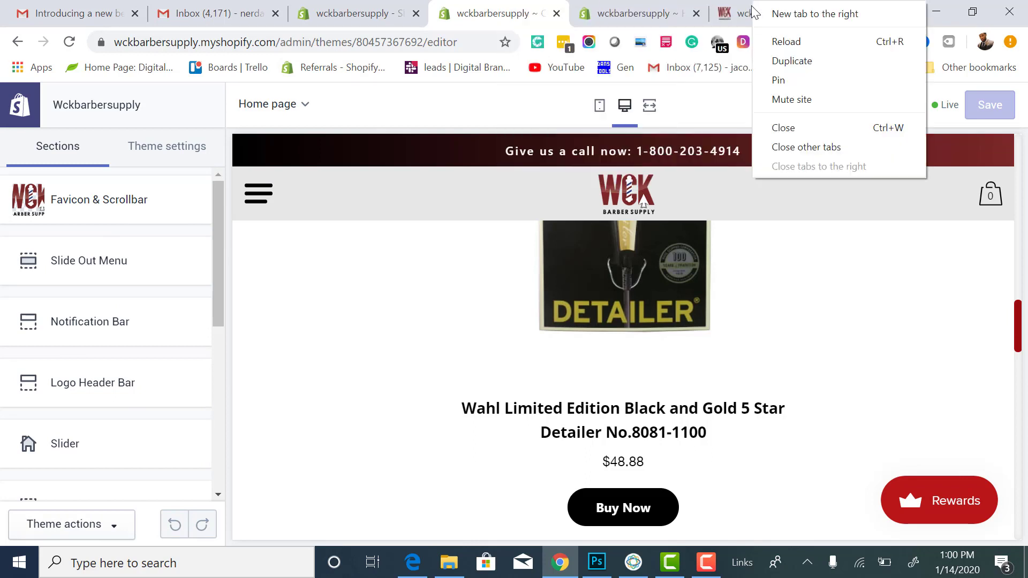
right_click(750, 8)
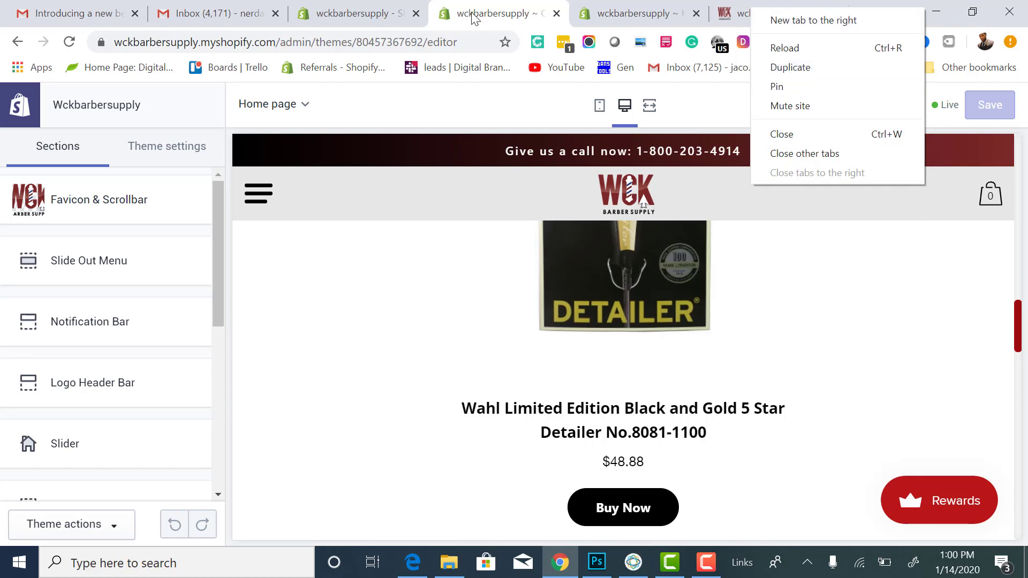
Revisit the live storefront, the store admin home and the theme editor one after another
click(737, 16)
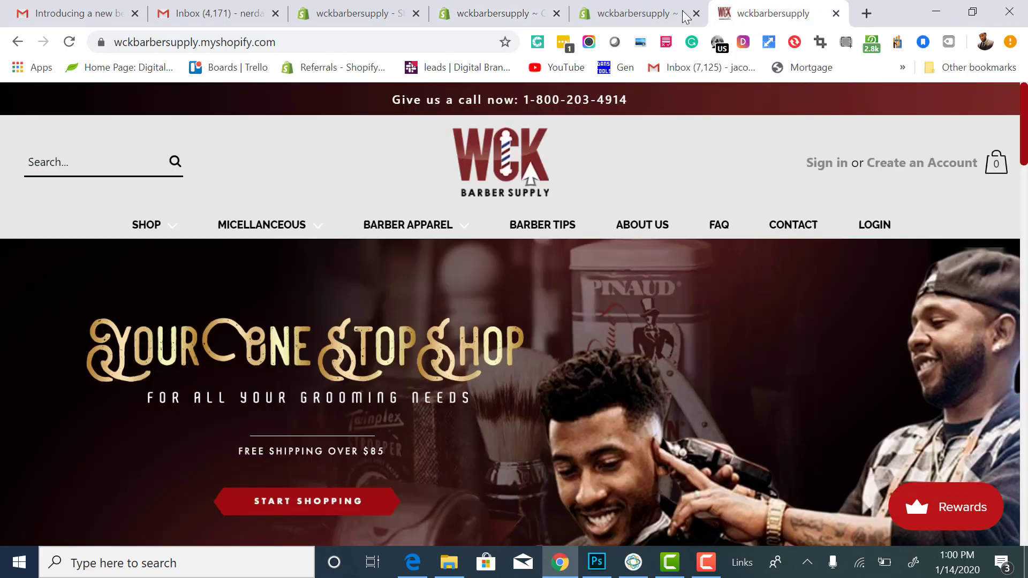
click(590, 20)
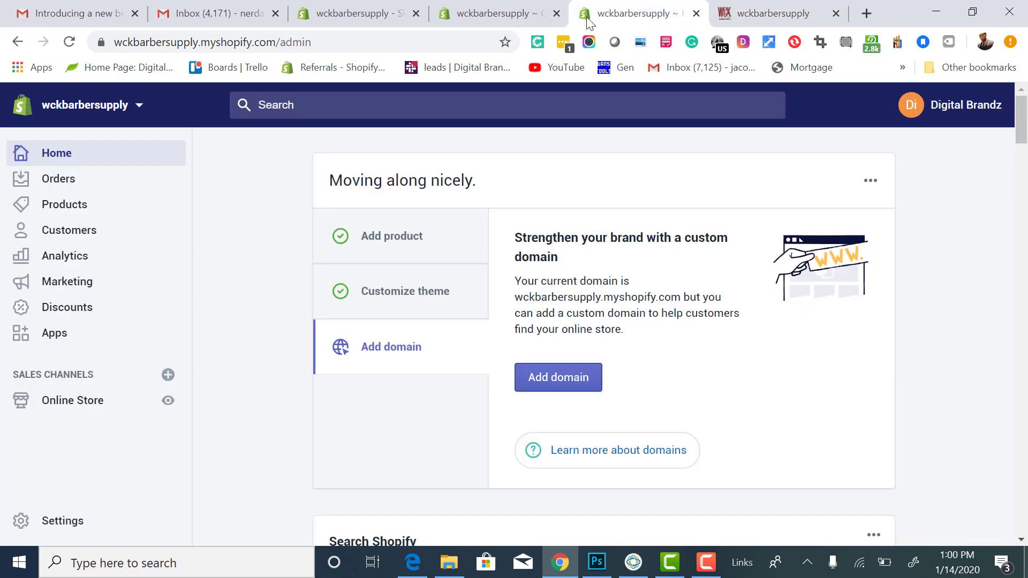
click(479, 14)
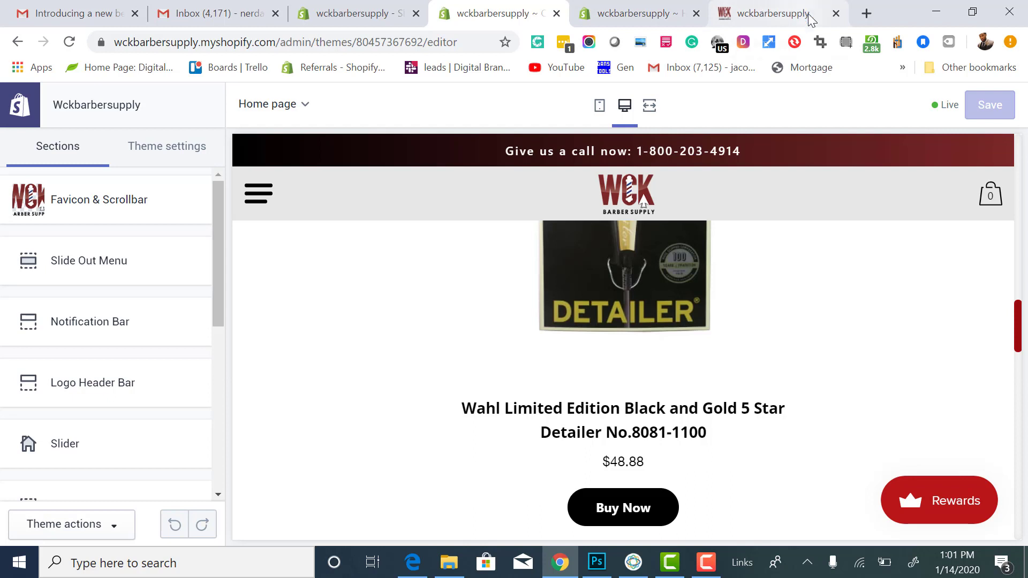
Close the storefront, admin and theme editor tabs, and log in to the wckbarbersupply store from its Shopify Partners page
click(836, 14)
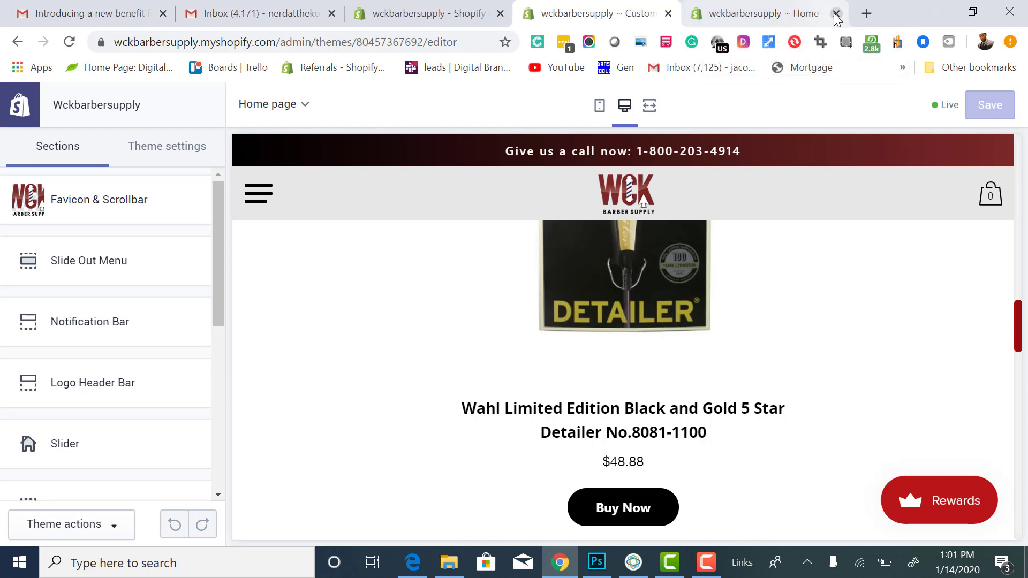
click(836, 13)
click(760, 14)
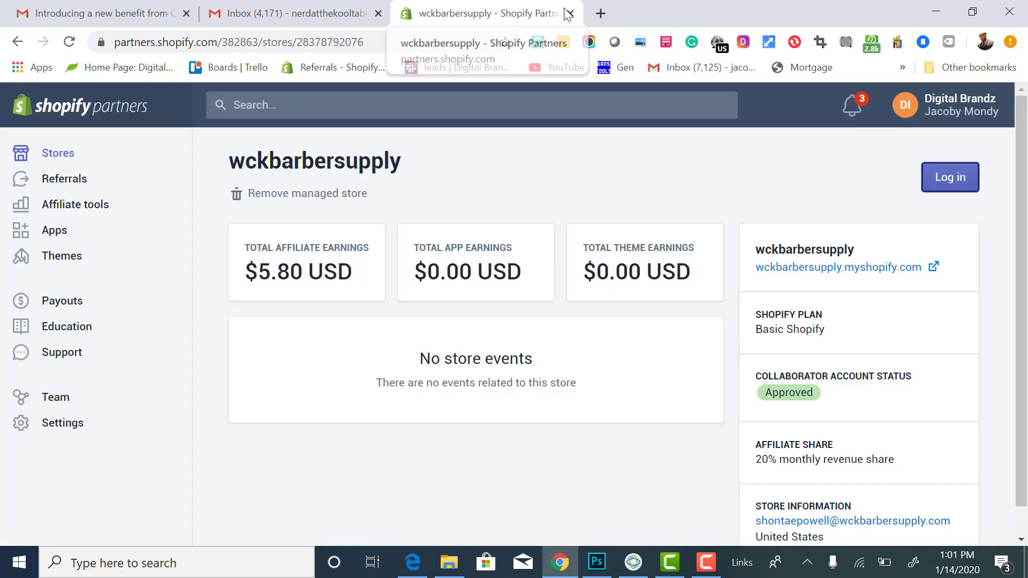
click(945, 182)
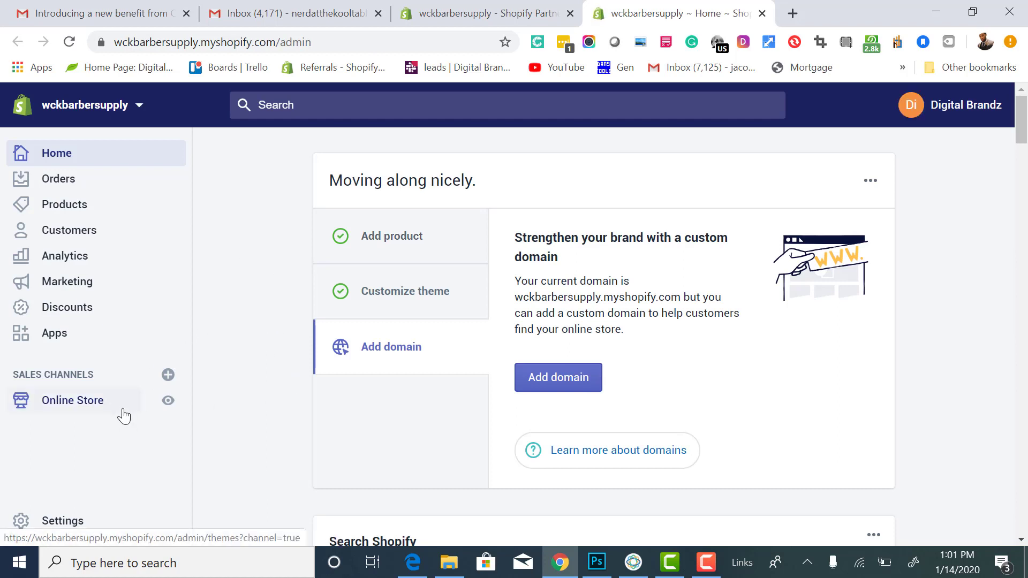
Duplicate the store admin tab twice so that three admin tabs are open
right_click(637, 12)
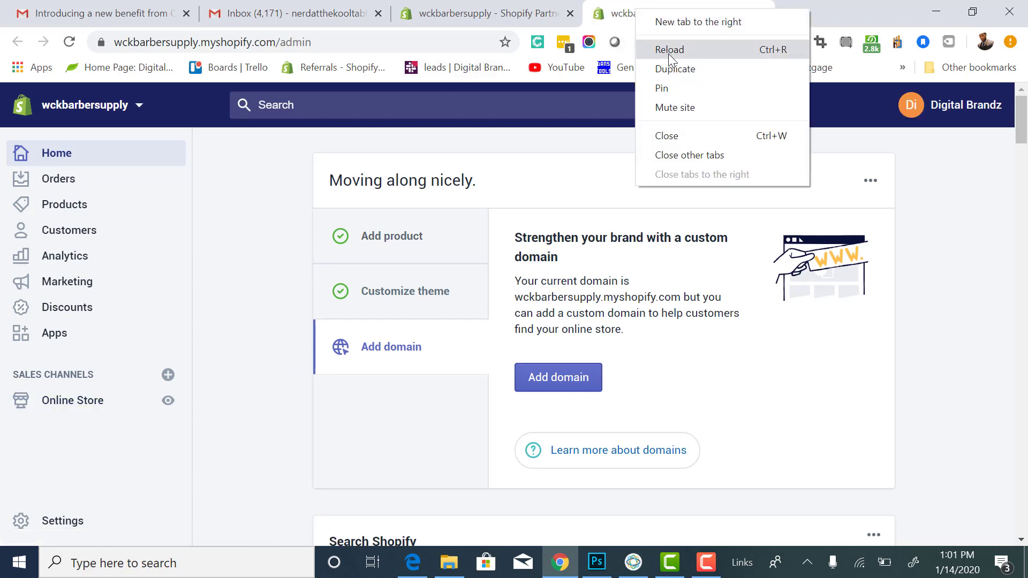
click(675, 69)
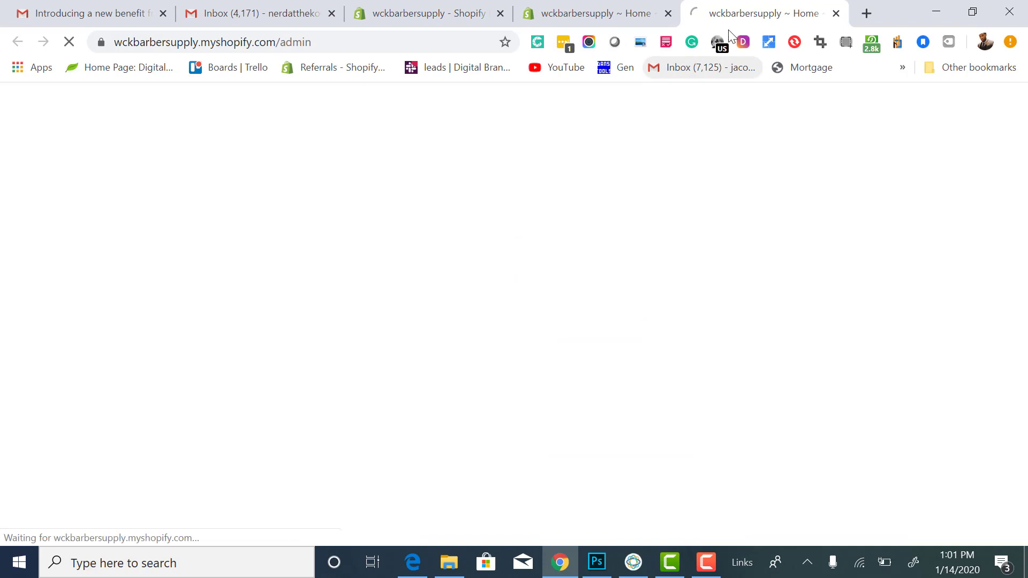
right_click(614, 12)
click(651, 68)
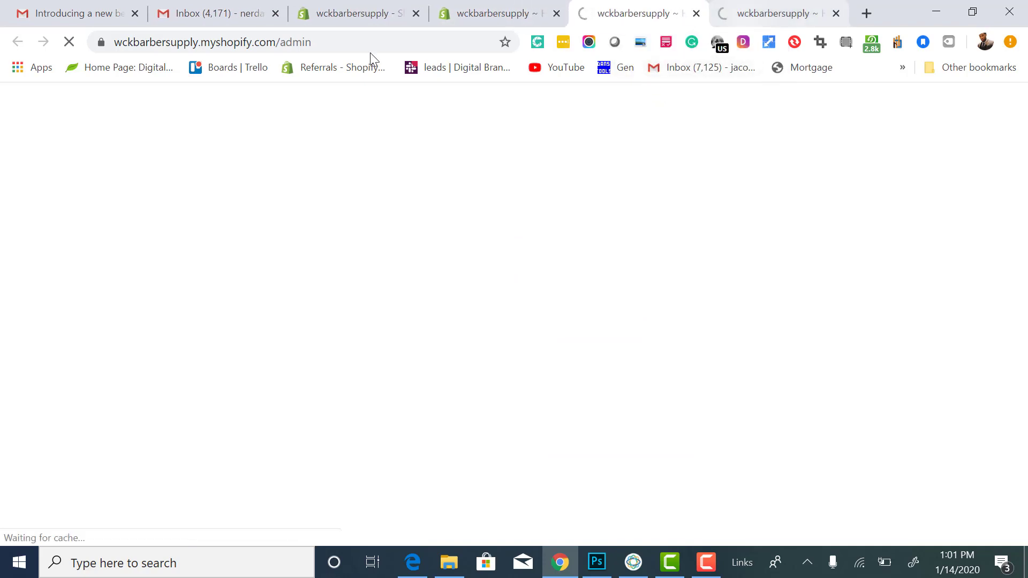
Open the live storefront from the first admin tab, and switch to the last duplicated admin tab
click(522, 15)
click(168, 400)
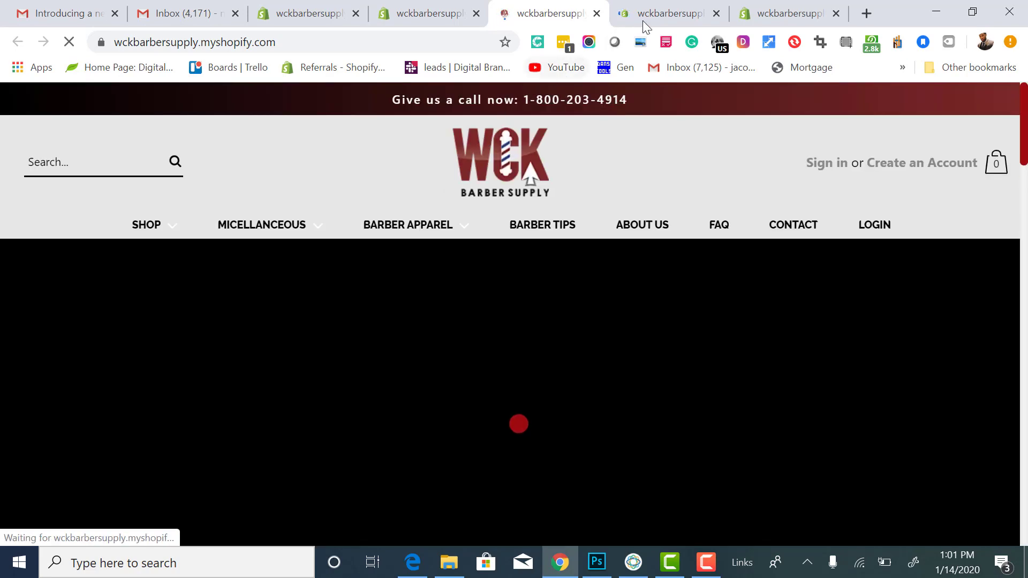
click(655, 22)
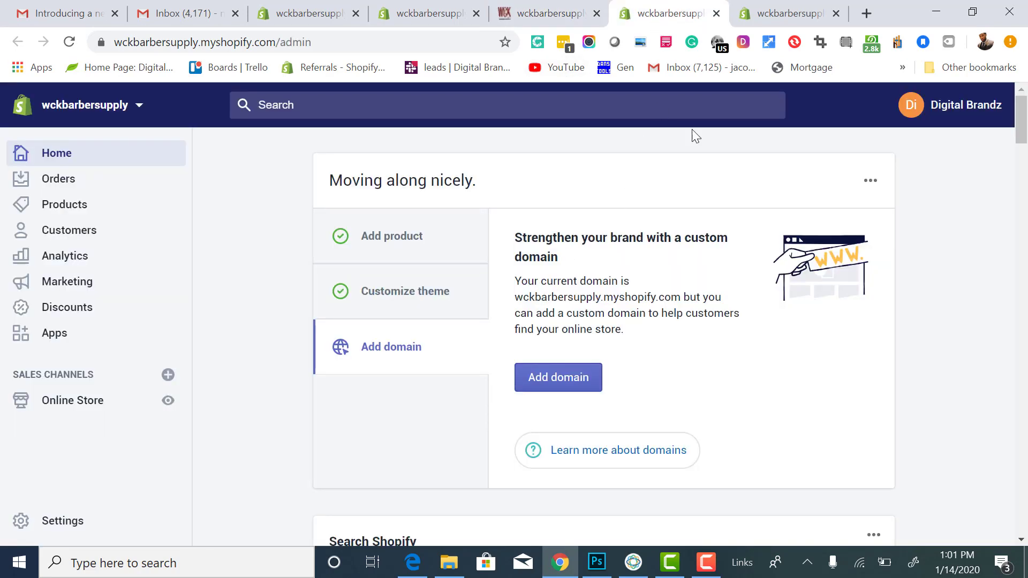
click(745, 15)
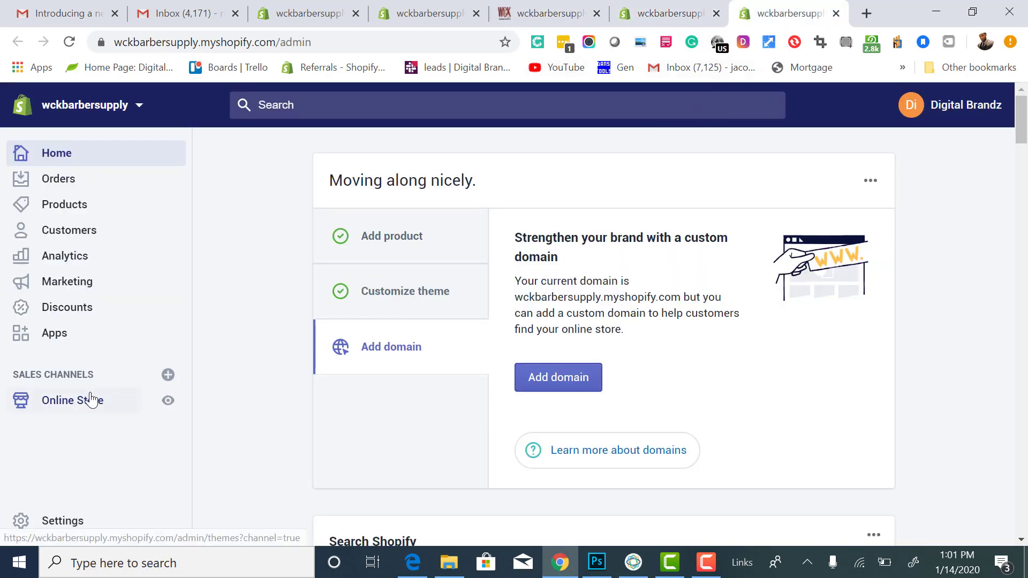
Open the live Wckbarbersupply theme for customization from the online store's themes page in the last admin tab
click(91, 400)
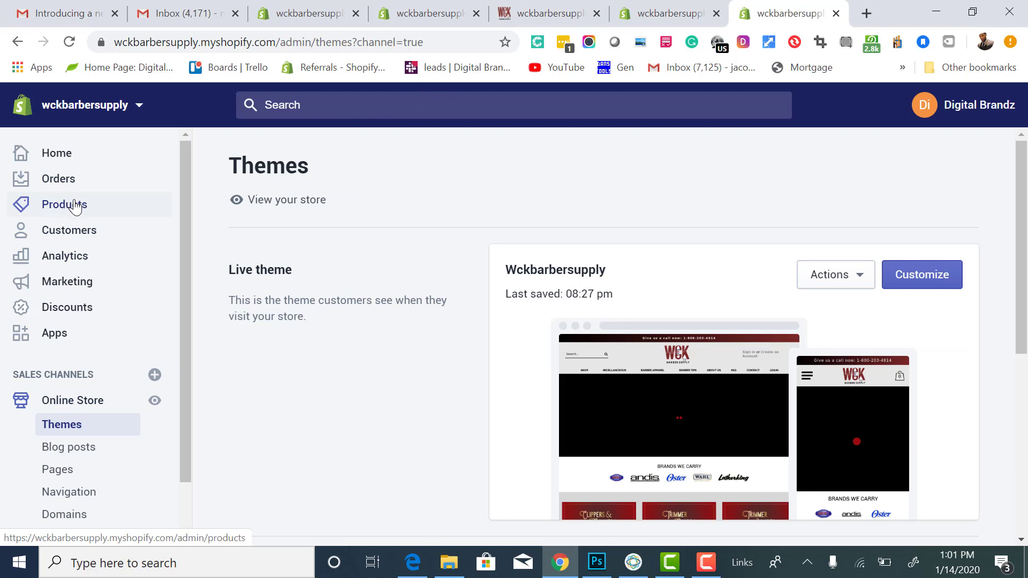
click(676, 17)
click(781, 13)
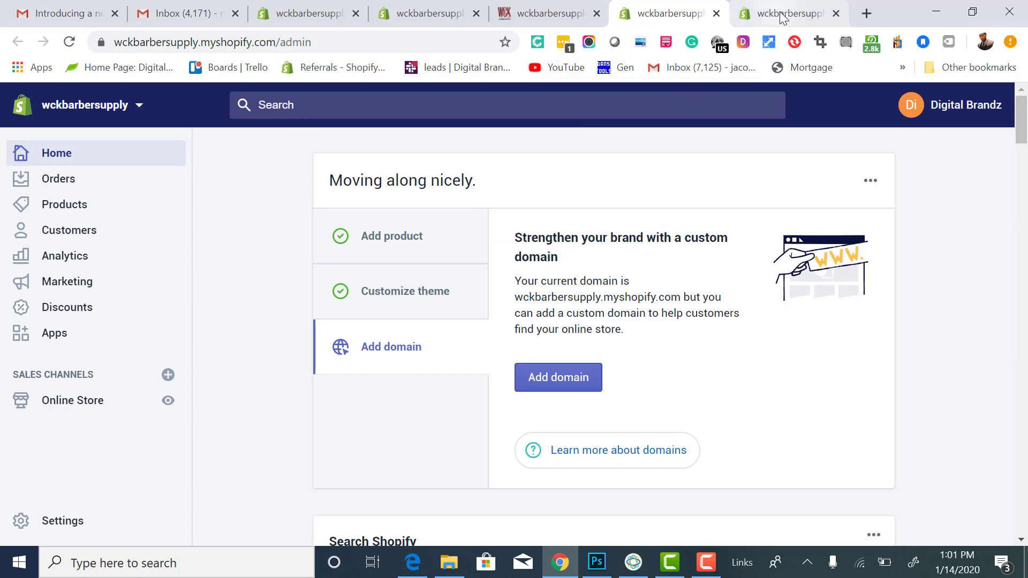
click(912, 277)
Switch to the neighbouring admin tab and open the store's product collections list
click(669, 14)
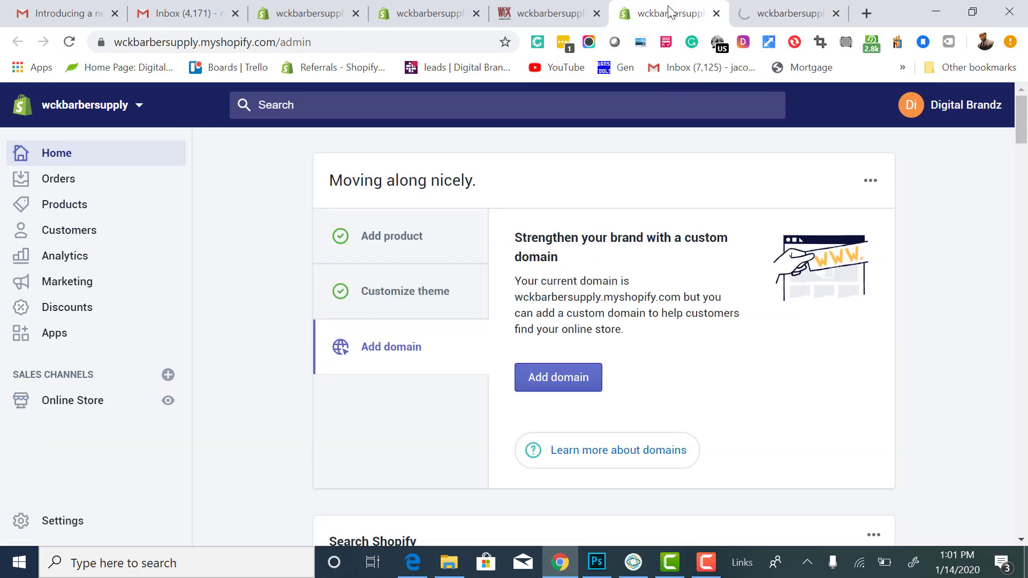
click(63, 204)
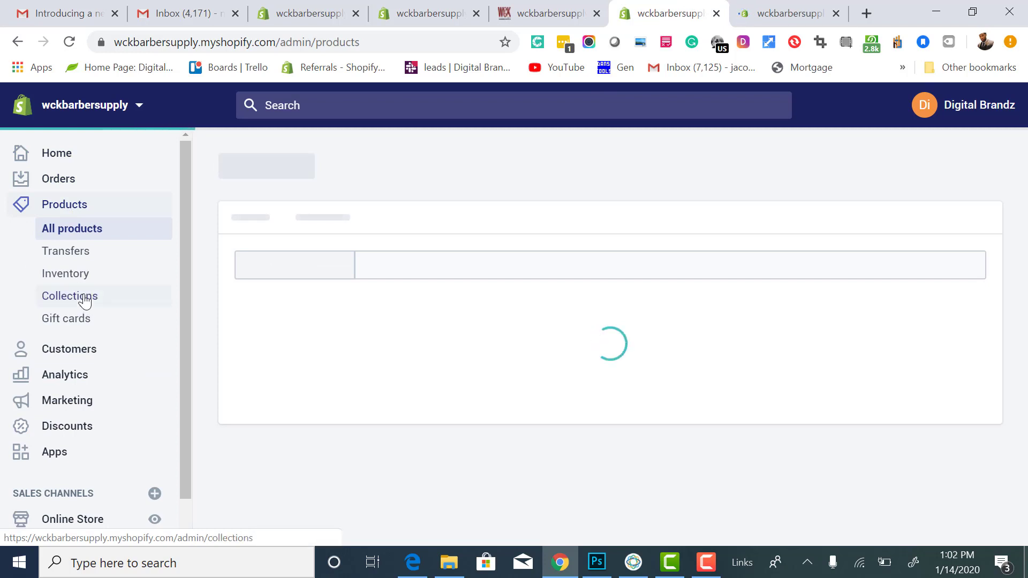
click(84, 301)
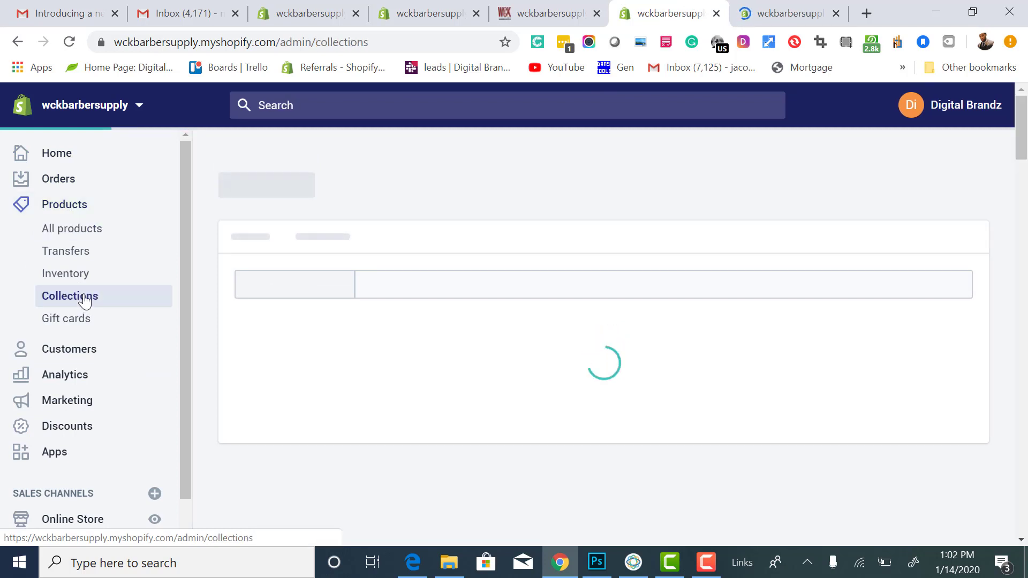
Find the Home page collection on the second page of the collections list and open it
scroll(274, 388, down, 15)
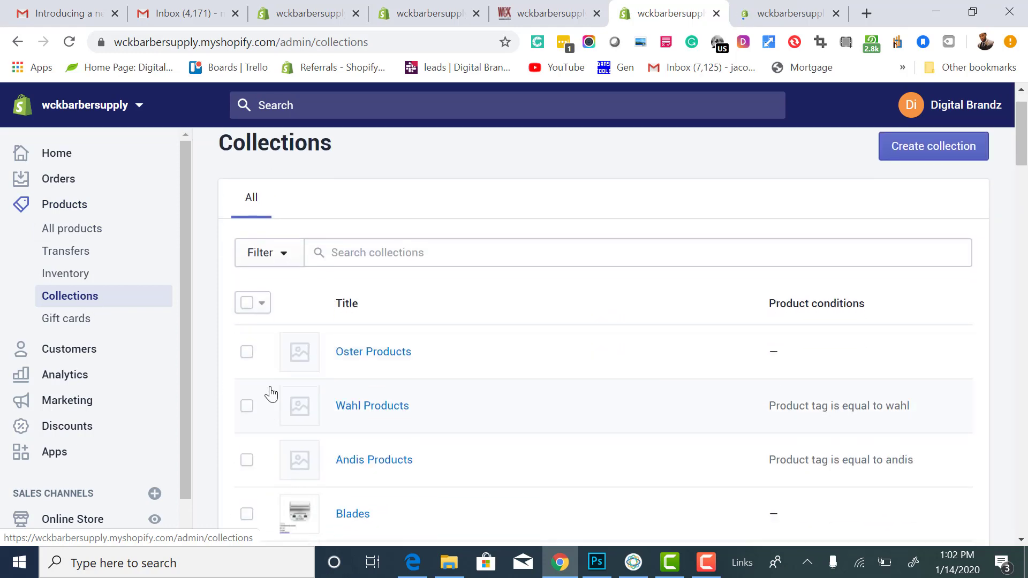
scroll(300, 417, down, 20)
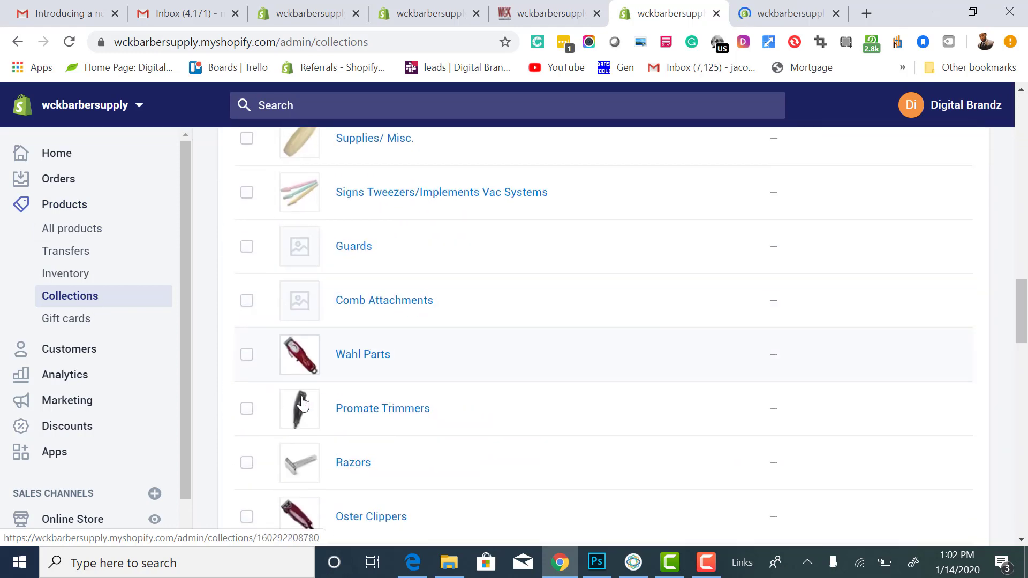
scroll(346, 453, down, 15)
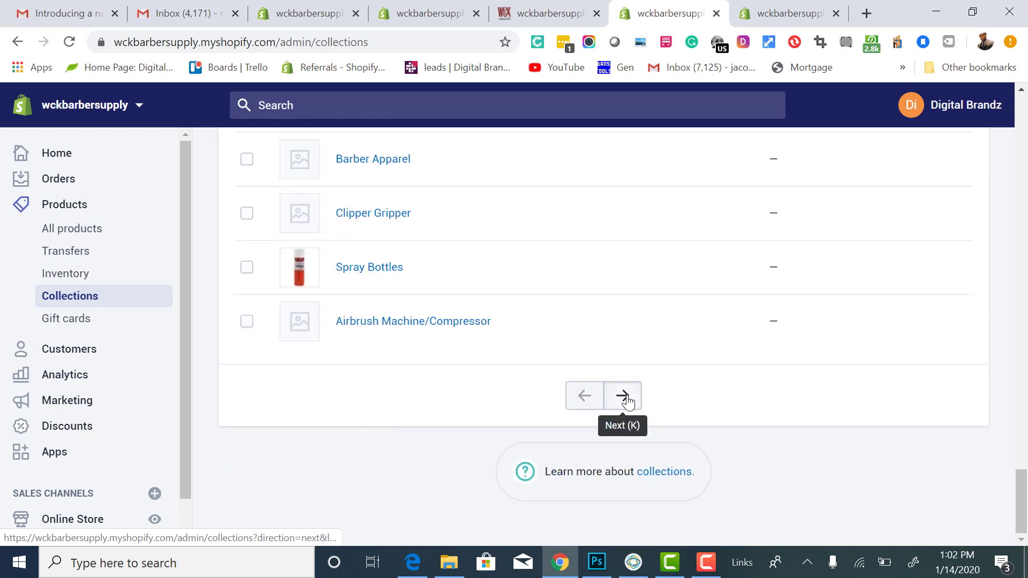
click(622, 395)
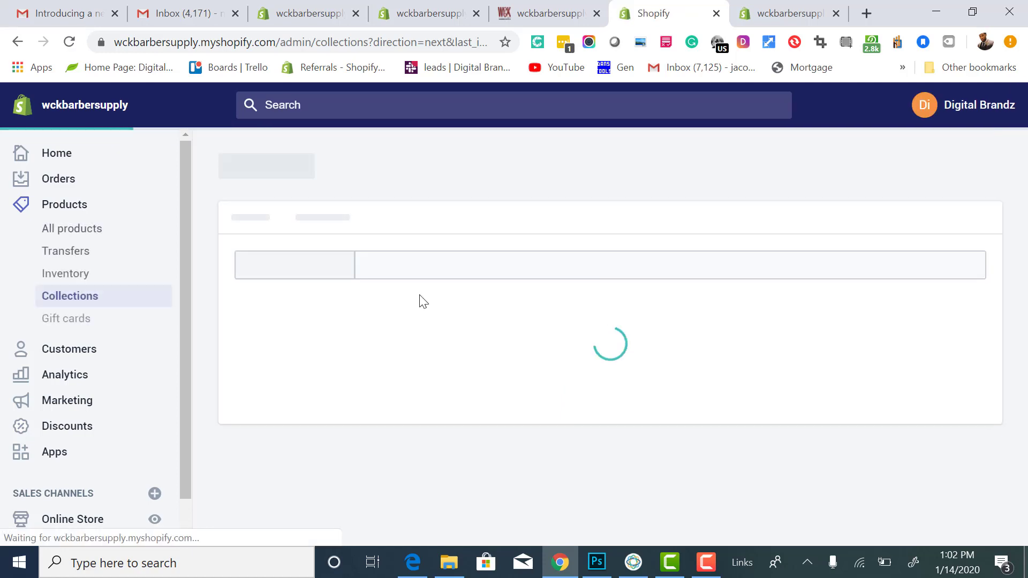
scroll(416, 352, down, 8)
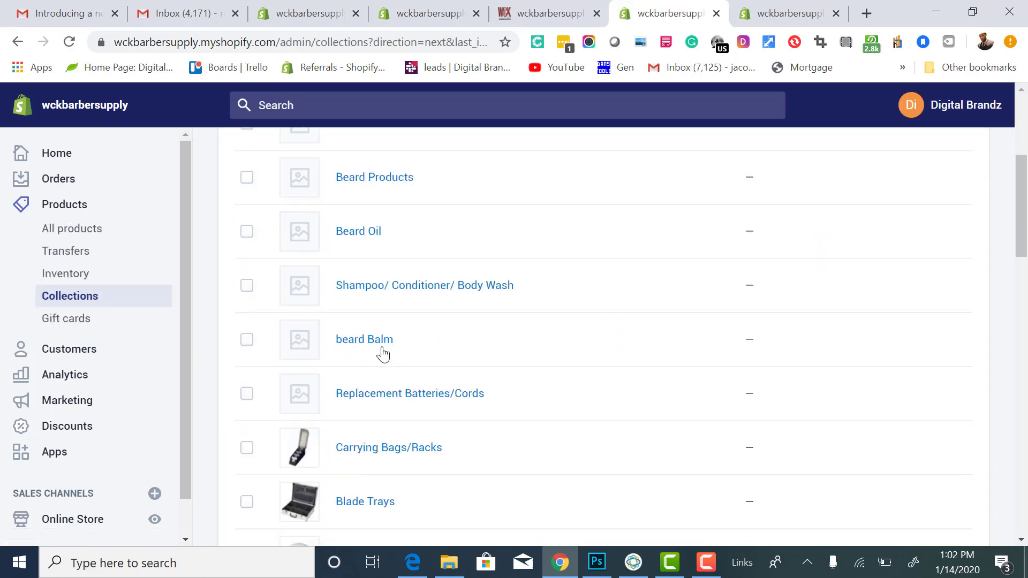
scroll(357, 300, down, 9)
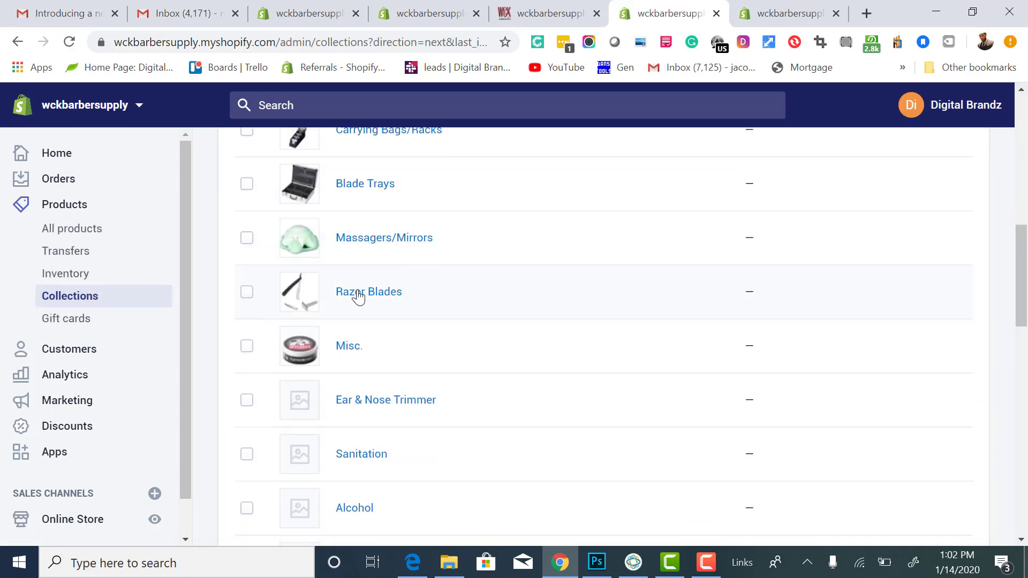
scroll(358, 315, down, 11)
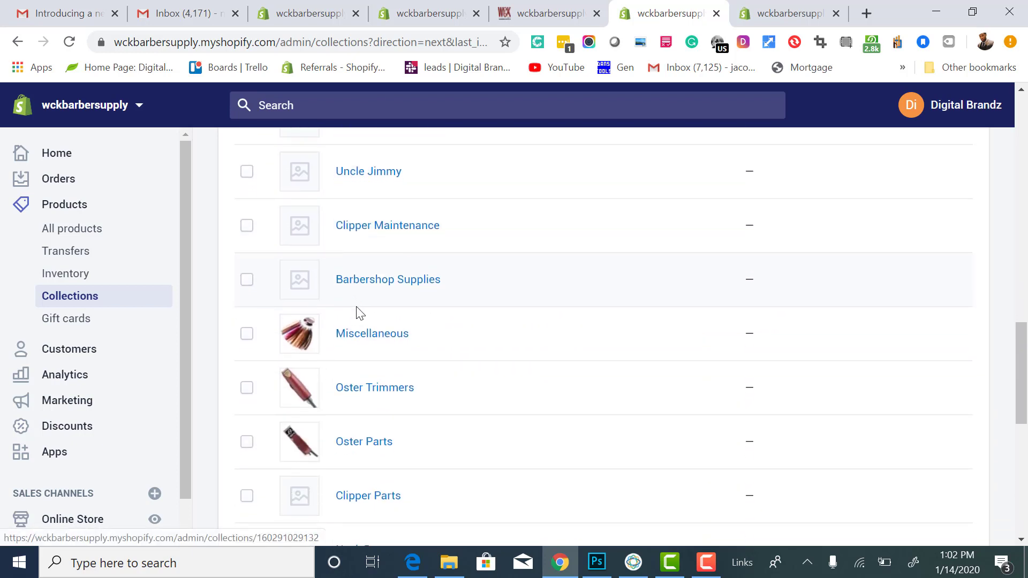
scroll(355, 313, down, 2)
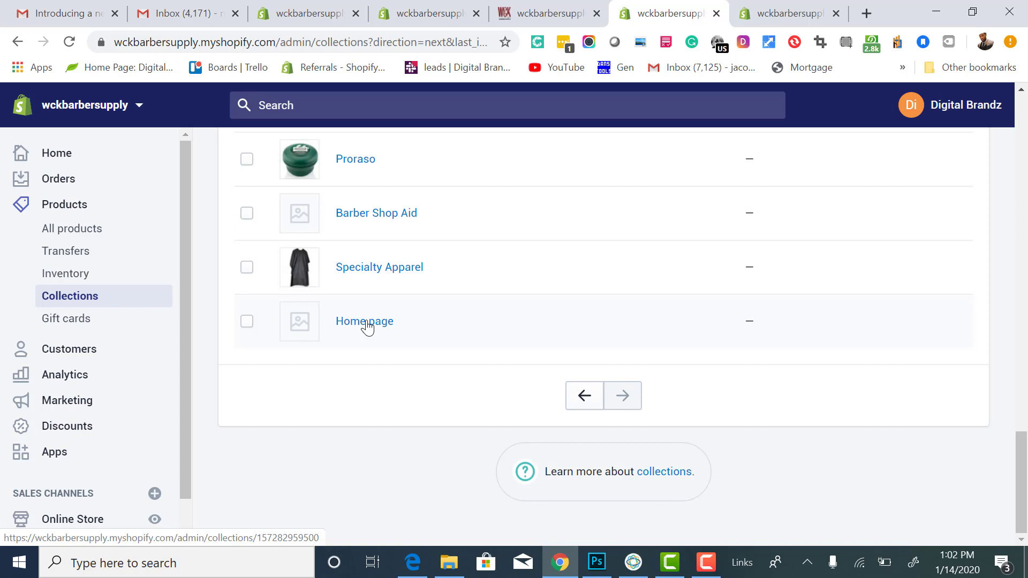
click(367, 323)
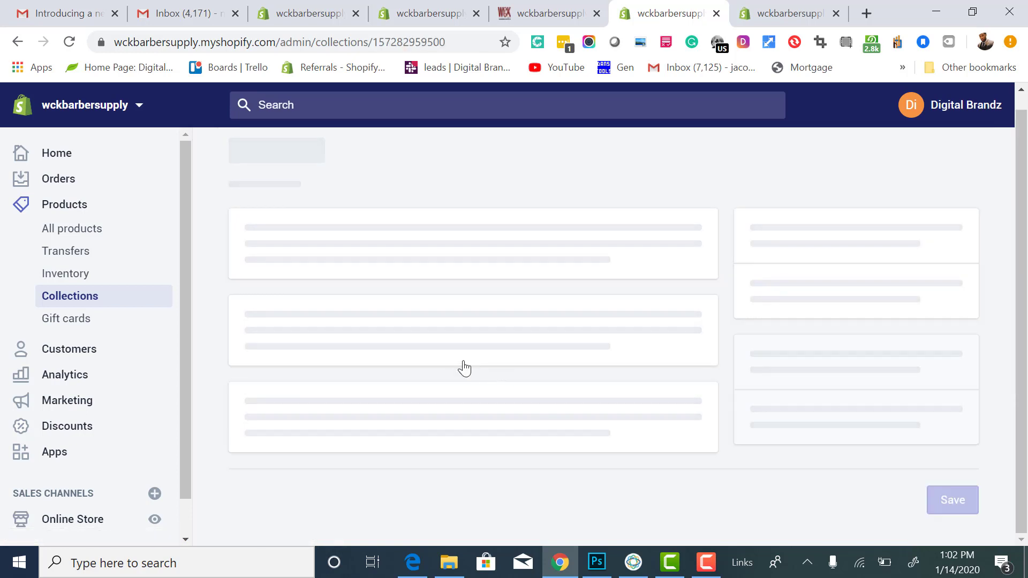
Review the Home page collection's title, description, assigned products and available product sort orders
scroll(538, 393, down, 5)
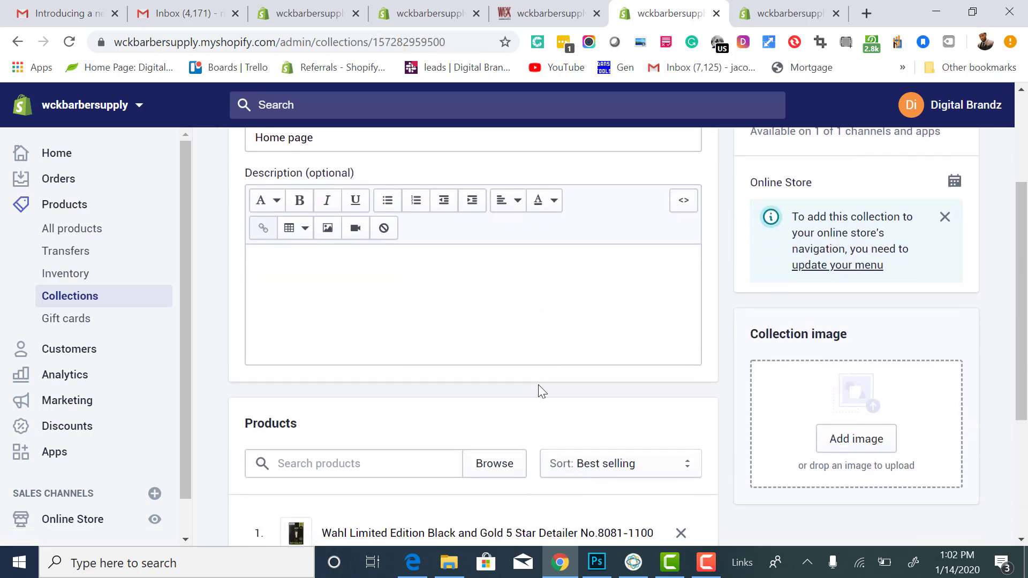
scroll(480, 390, up, 5)
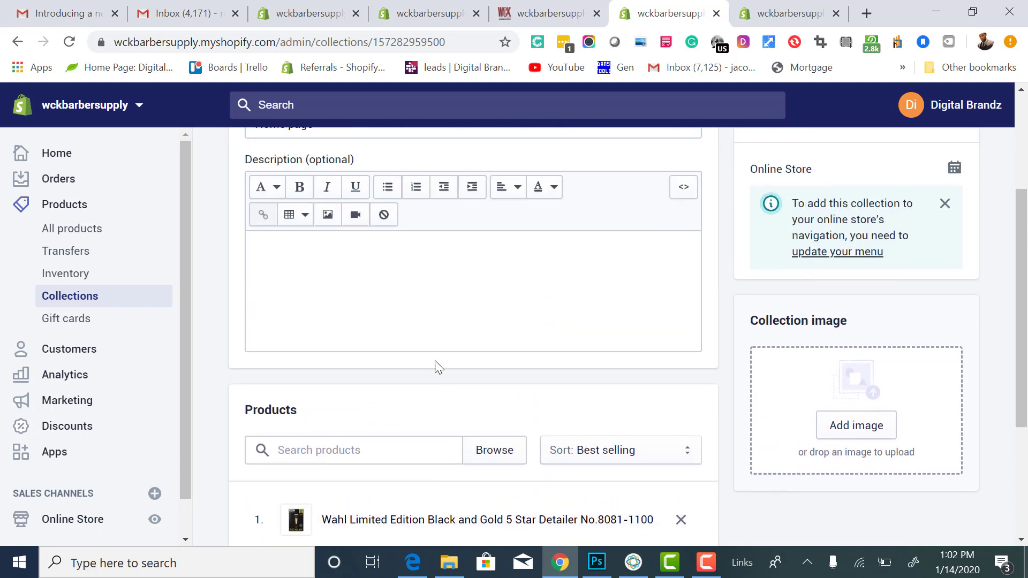
scroll(436, 366, down, 3)
scroll(395, 321, up, 3)
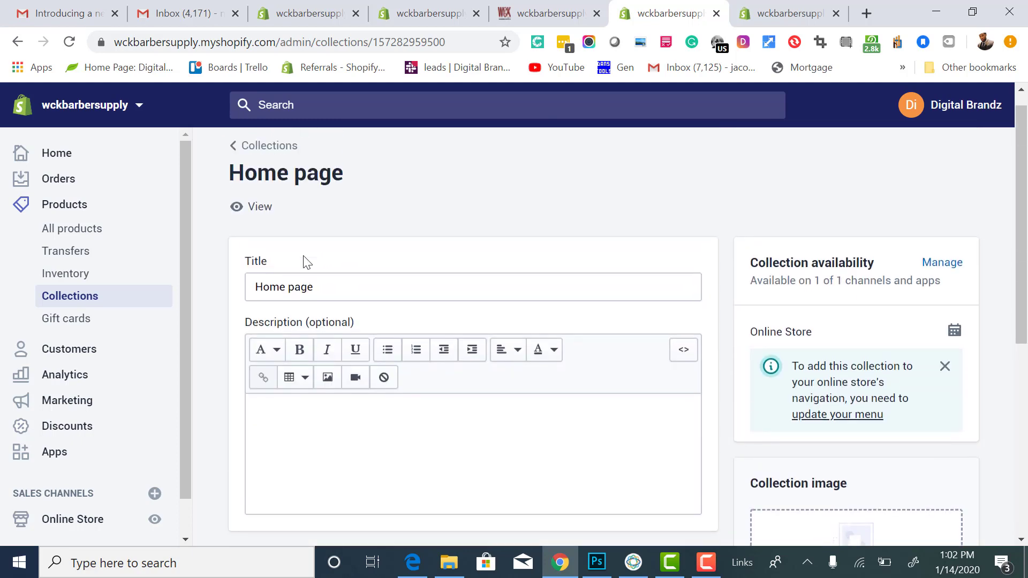
scroll(648, 351, down, 4)
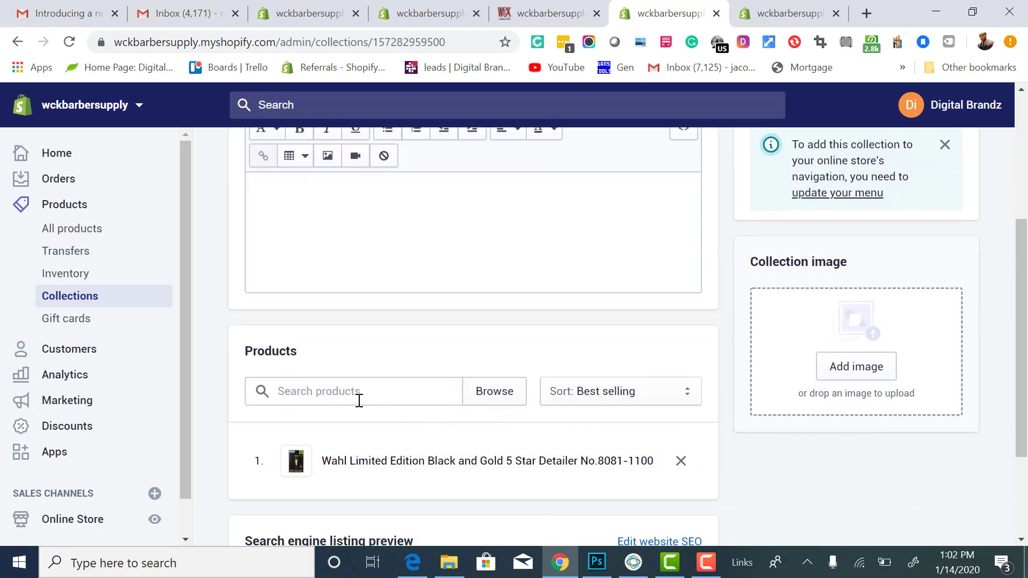
scroll(391, 396, down, 3)
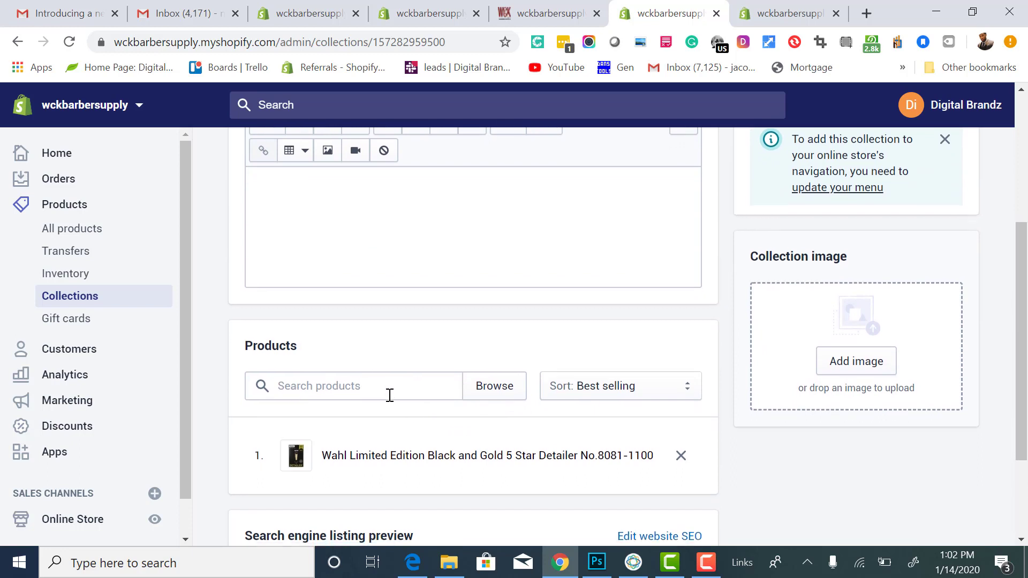
scroll(466, 308, up, 2)
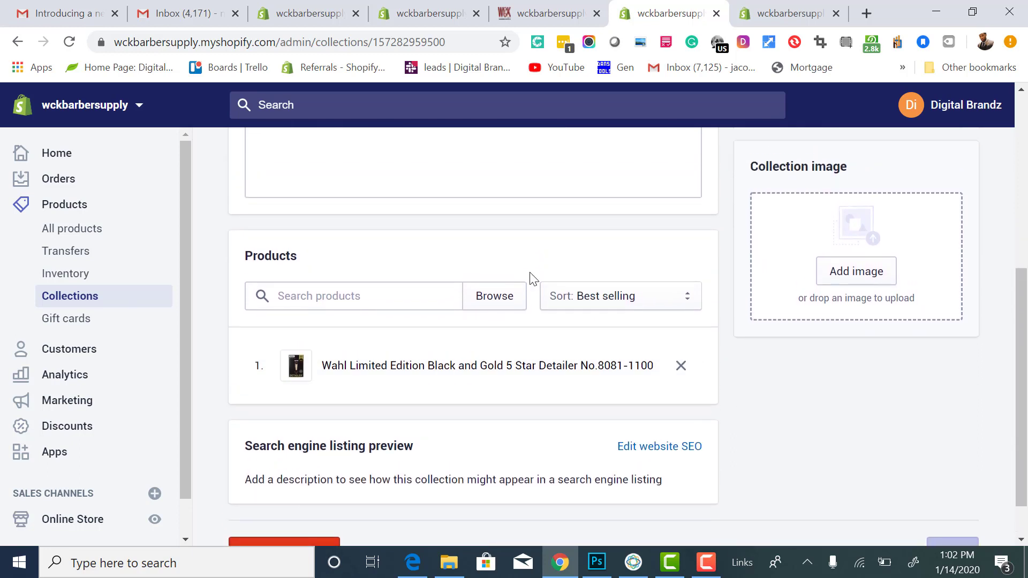
click(620, 330)
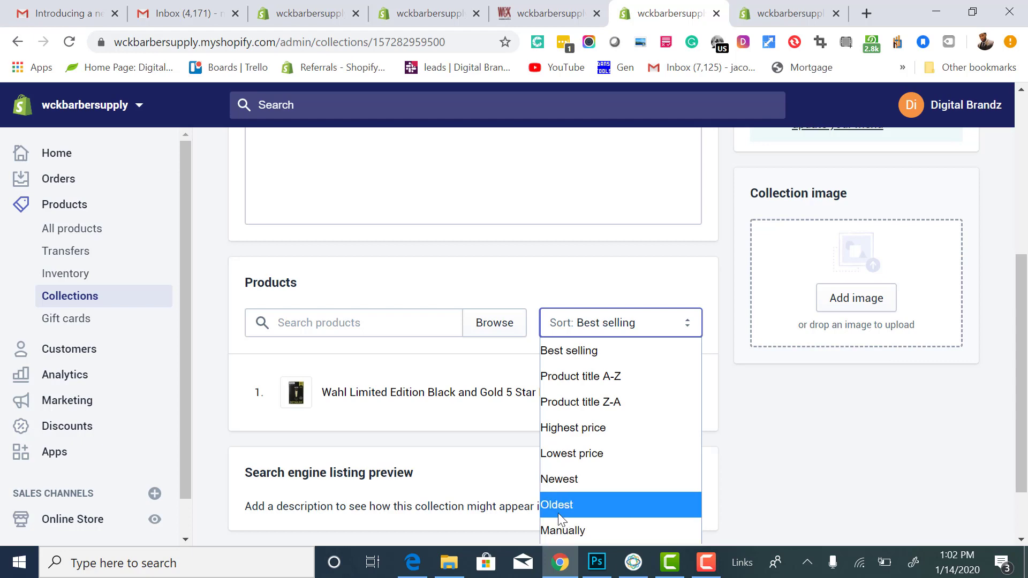
click(379, 313)
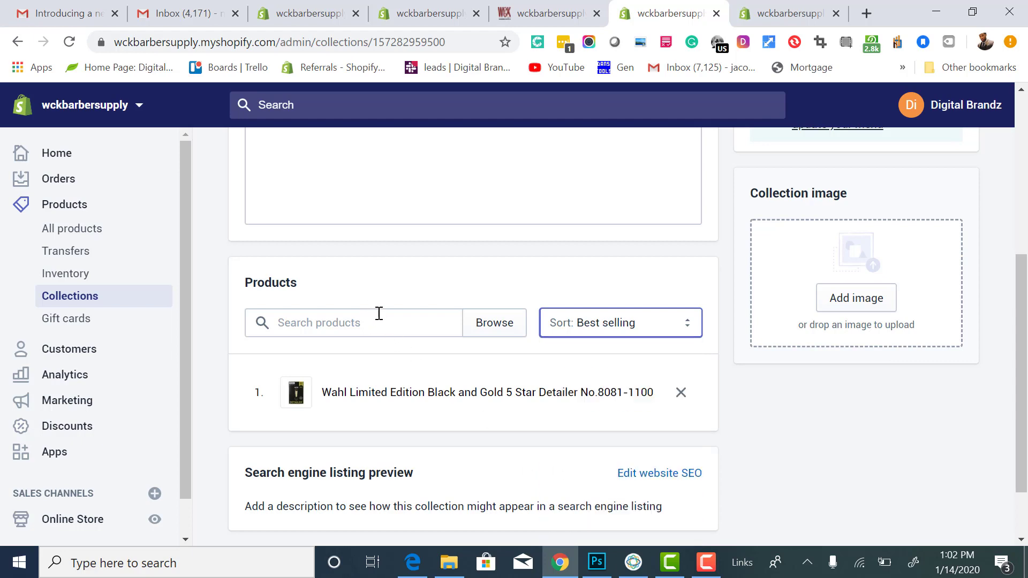
click(493, 323)
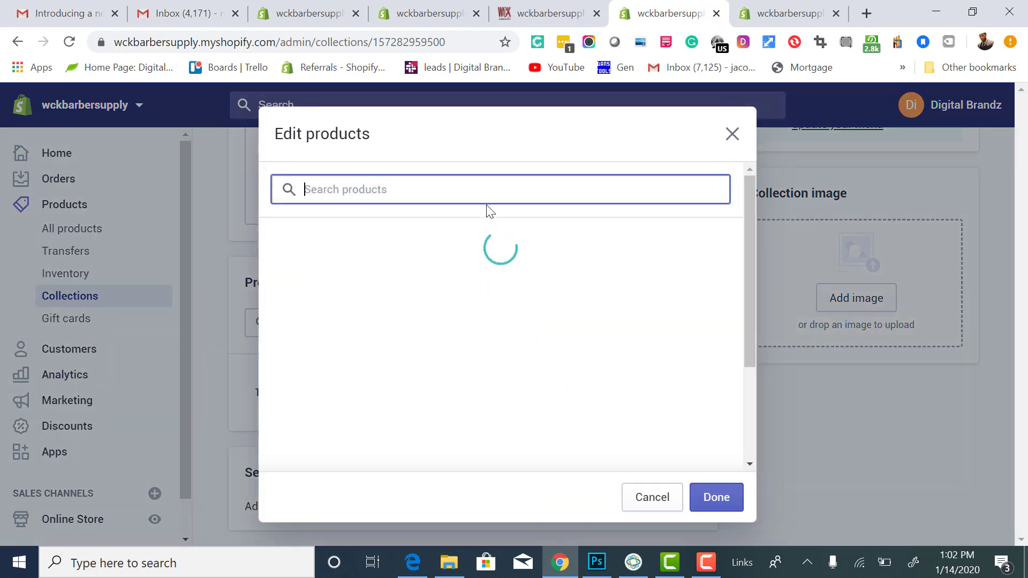
click(732, 134)
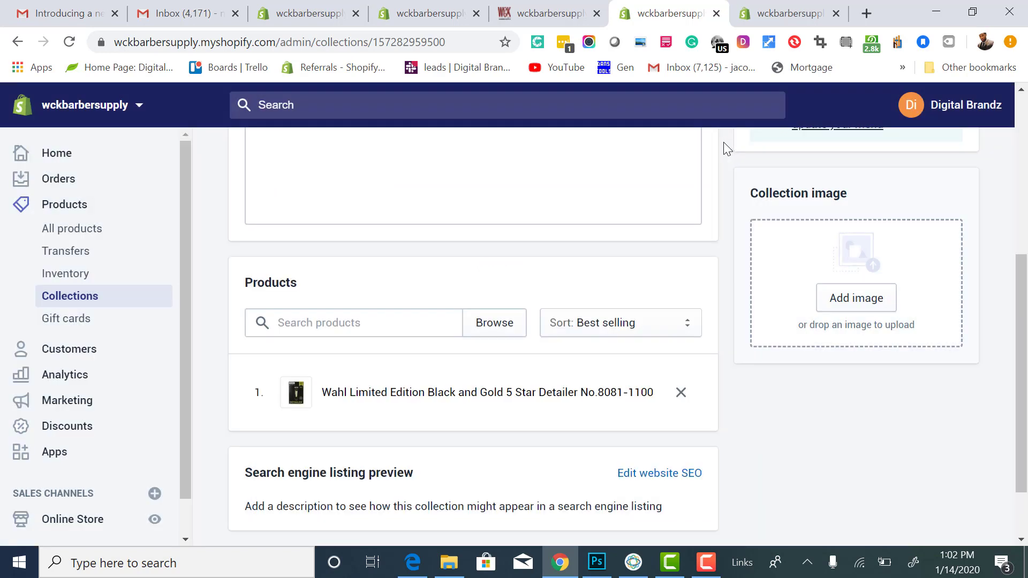
click(366, 324)
text(andis)
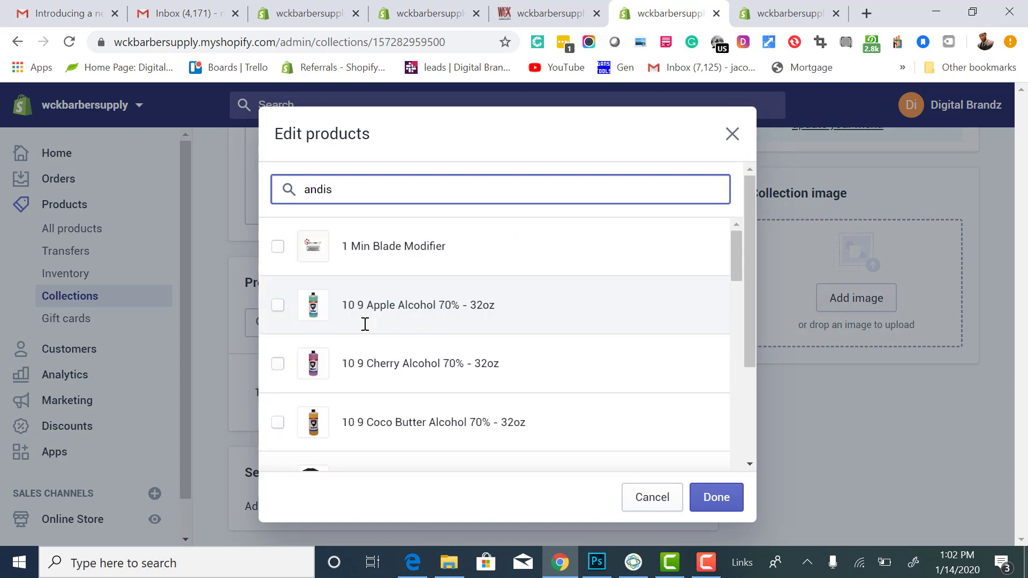
scroll(470, 320, down, 15)
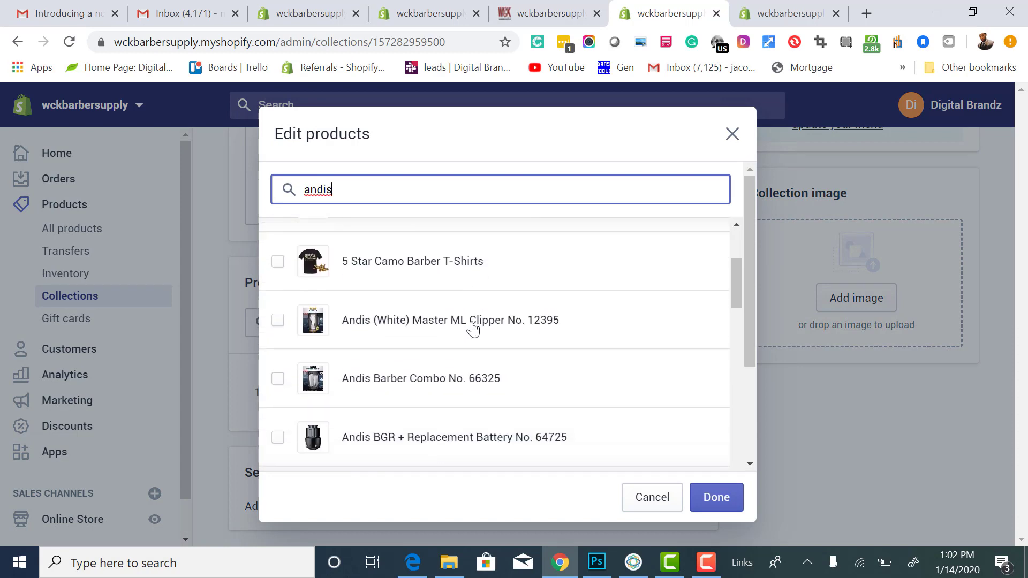
scroll(471, 324, down, 10)
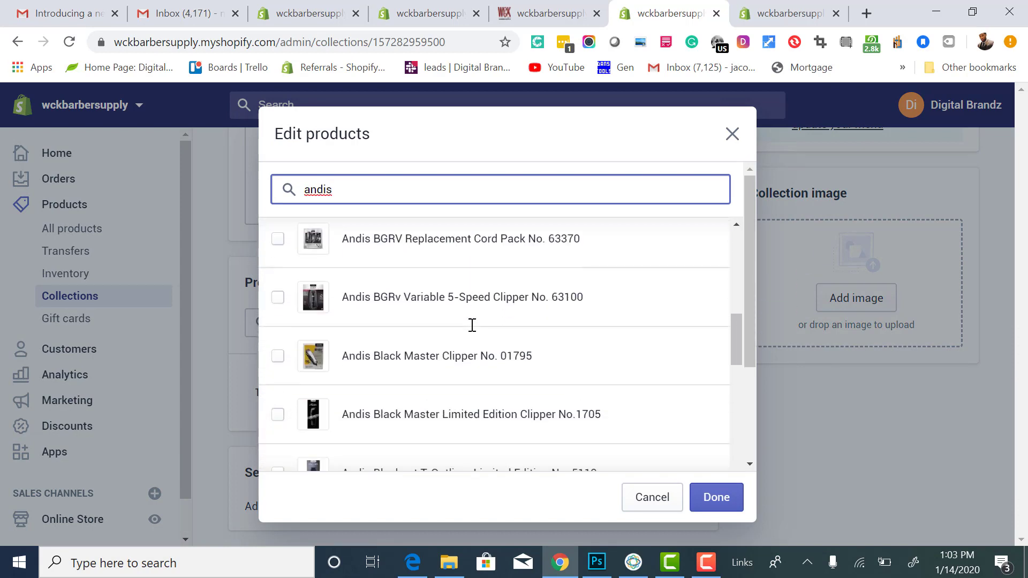
click(651, 496)
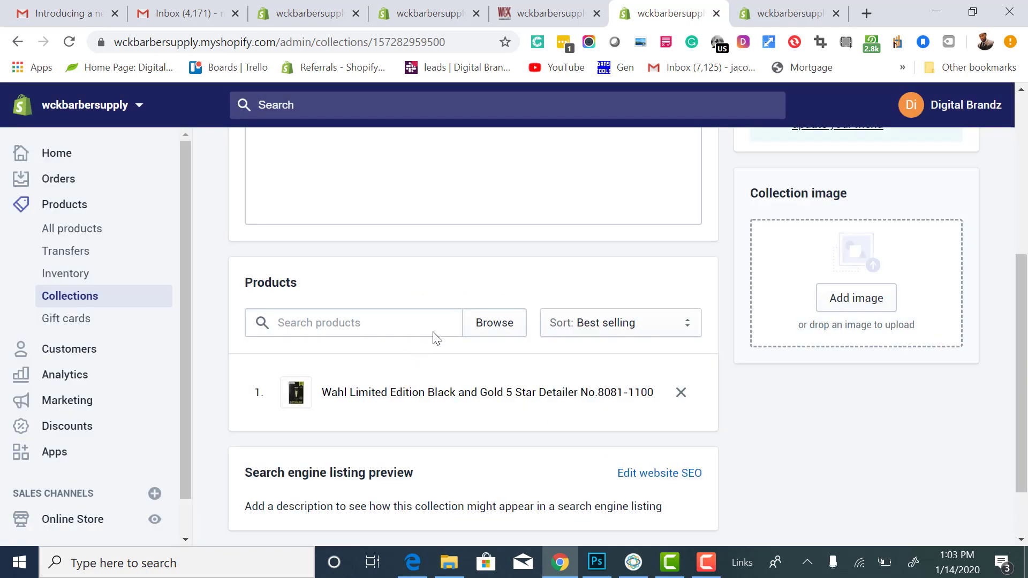
Add the Andis Blackout T-Outliner Limited Edition No. 5110 and Andis Excel 2-Speed Professional Detachable Blade Hair Clipper #22315 to the Home page collection
click(484, 324)
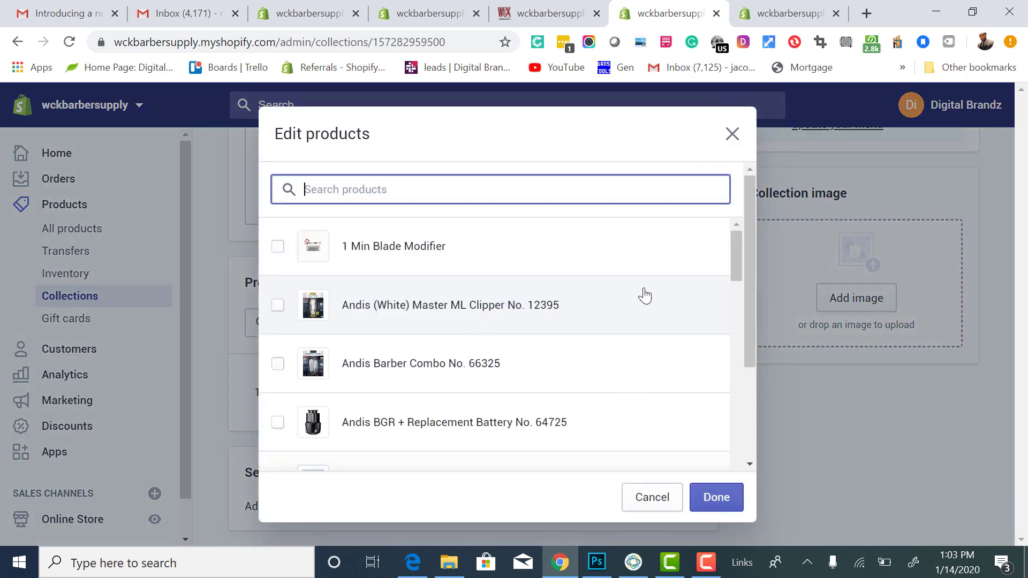
scroll(657, 294, down, 4)
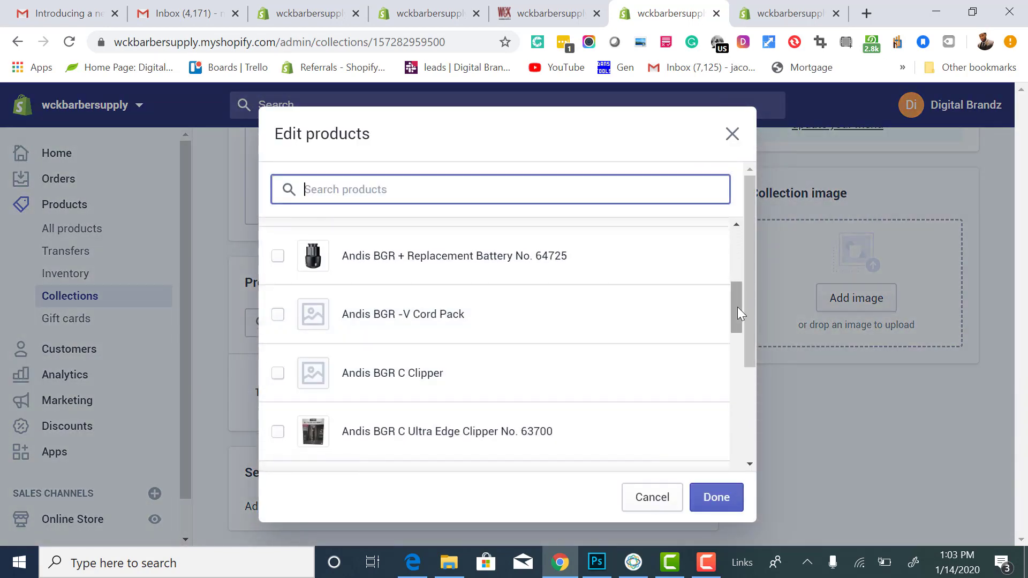
drag(737, 309, 752, 388)
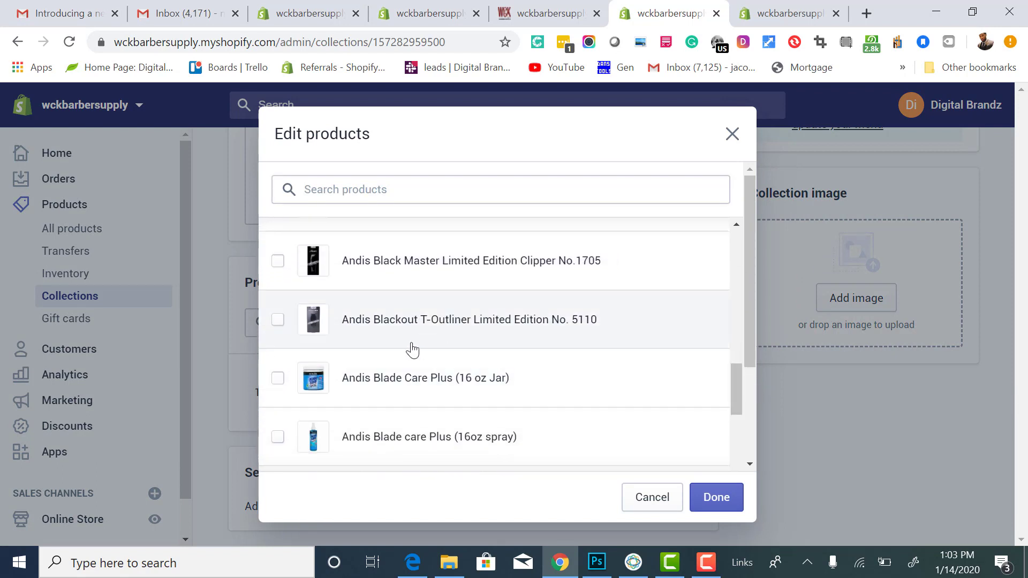
scroll(315, 347, down, 13)
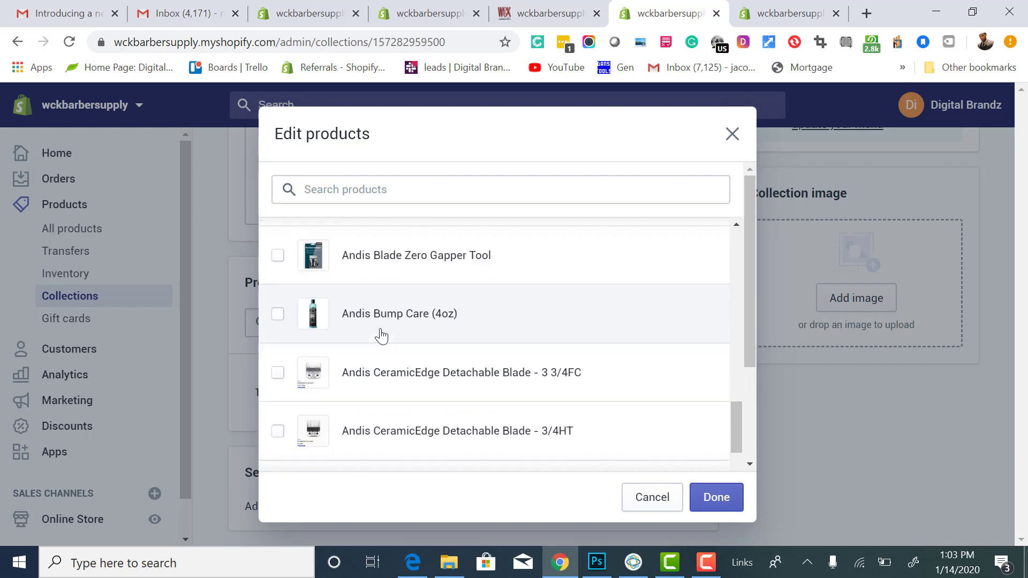
scroll(486, 362, down, 15)
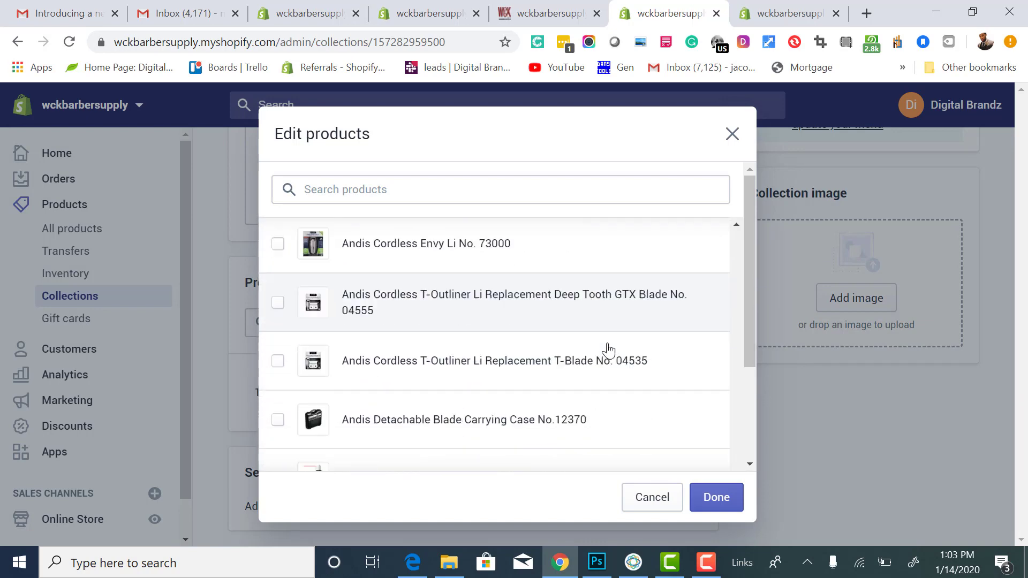
scroll(588, 279, down, 3)
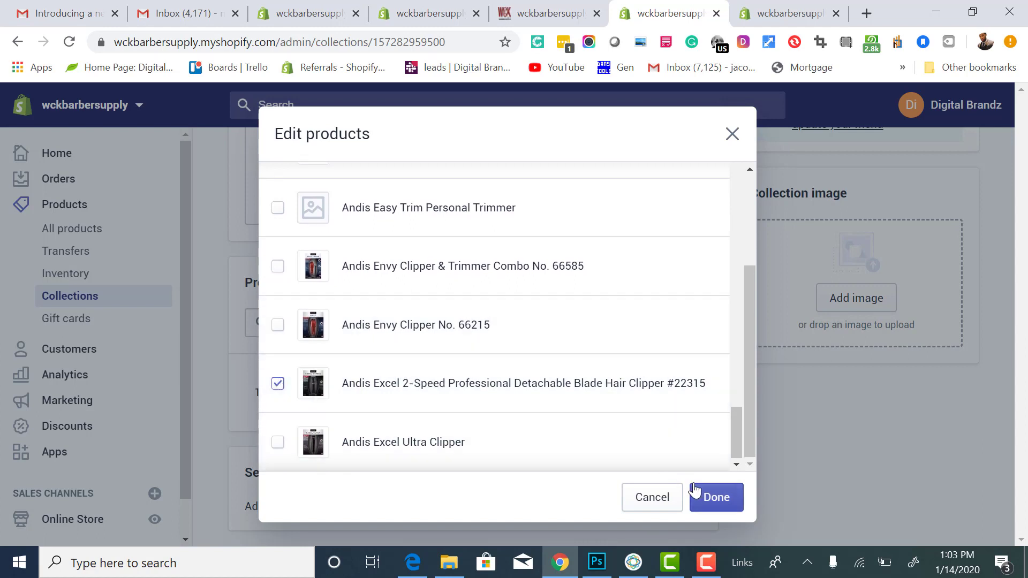
click(707, 497)
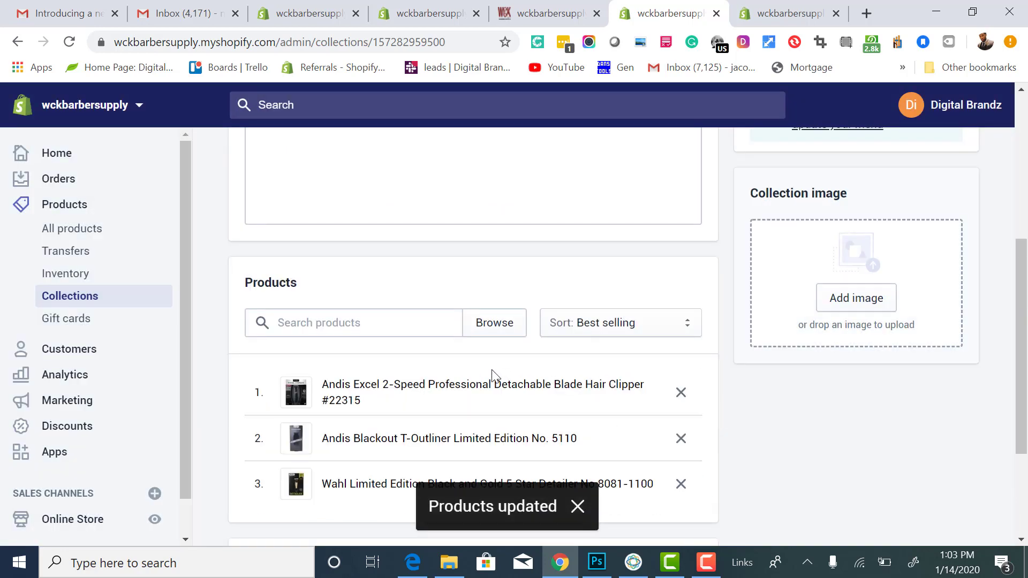
Browse the store's products for the Home page collection and select Andis Envy Clipper No. 66215
scroll(532, 250, down, 3)
scroll(496, 206, up, 2)
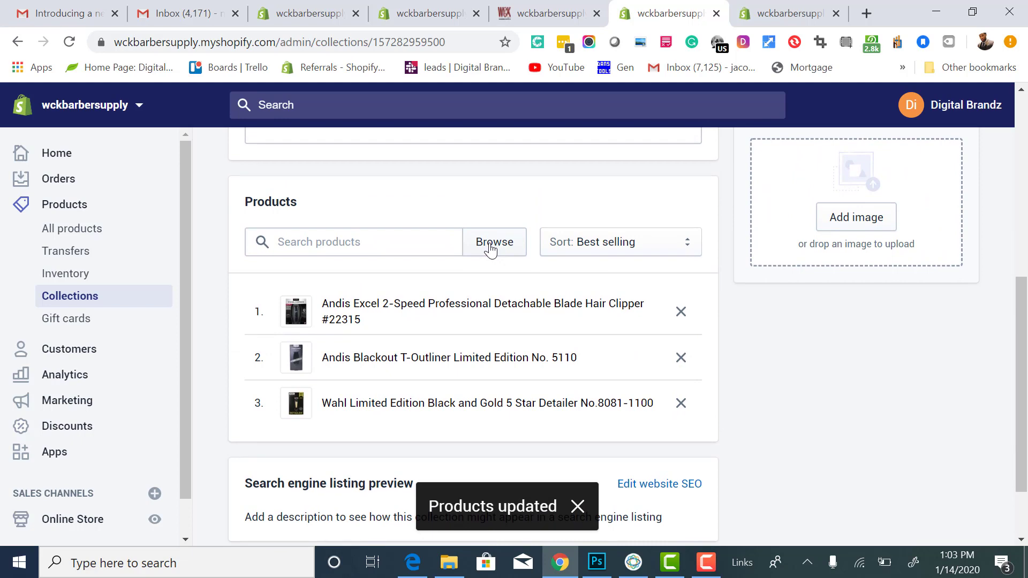
click(491, 248)
scroll(510, 287, down, 8)
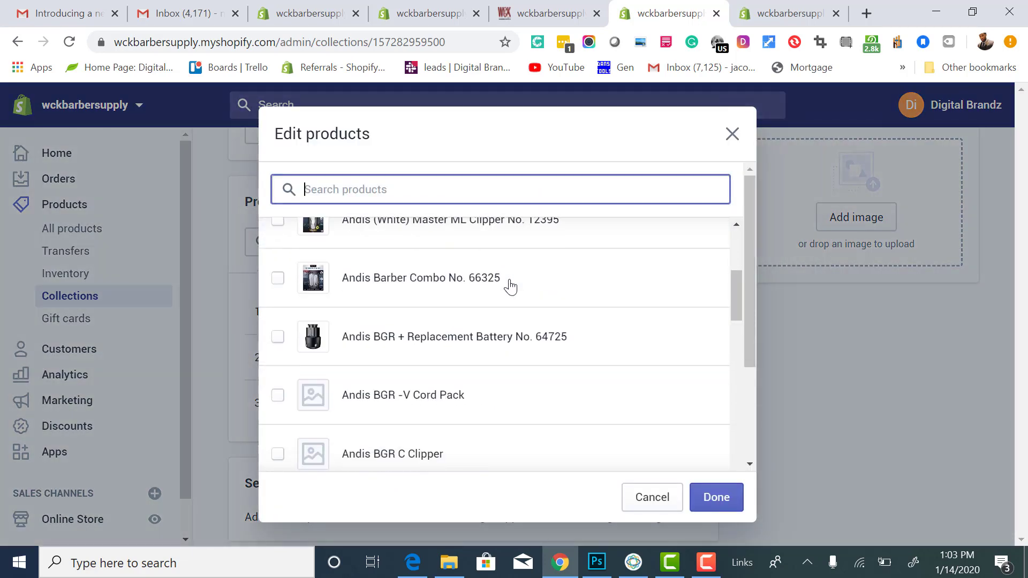
scroll(510, 286, down, 15)
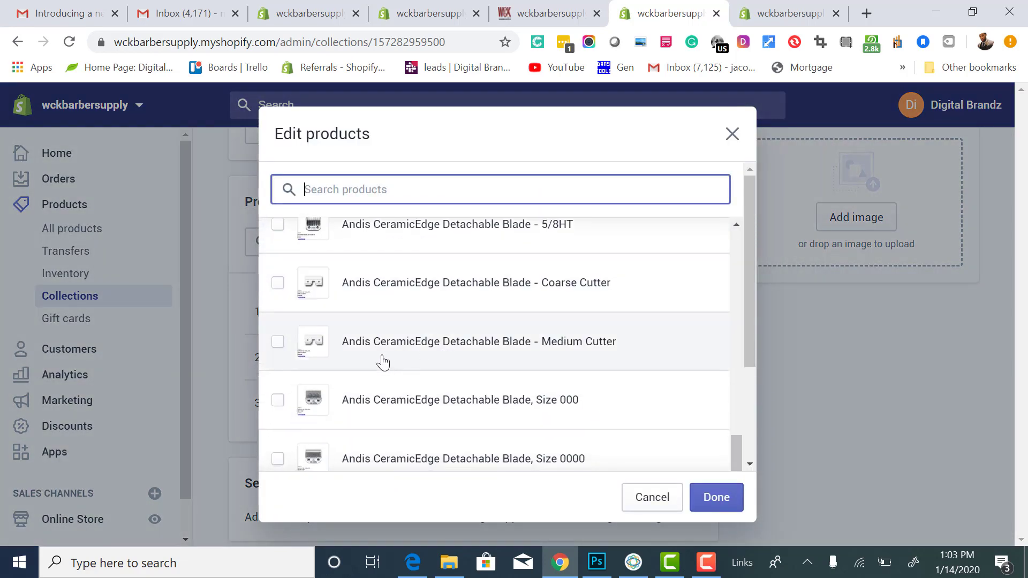
scroll(360, 339, down, 5)
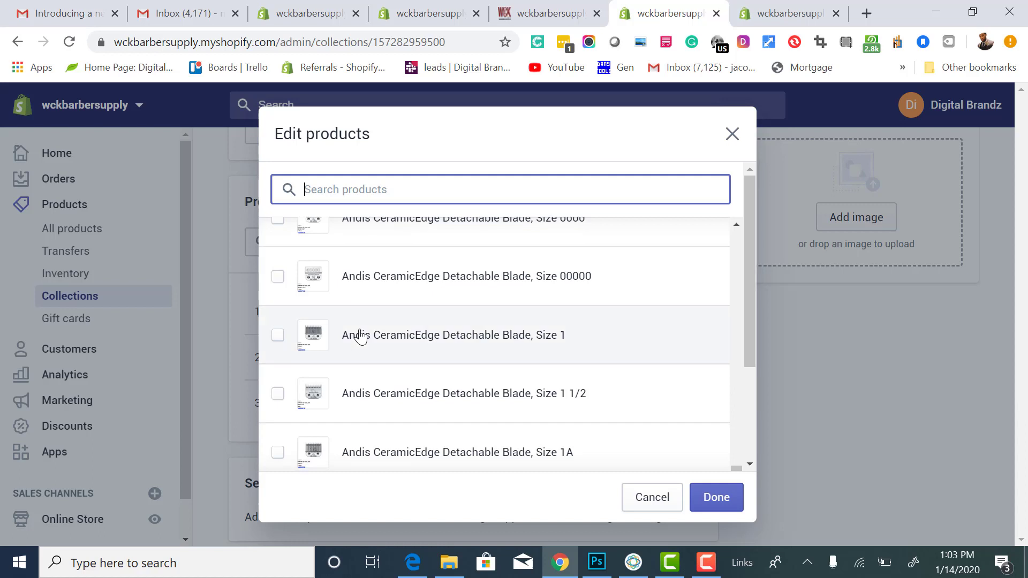
scroll(360, 338, down, 10)
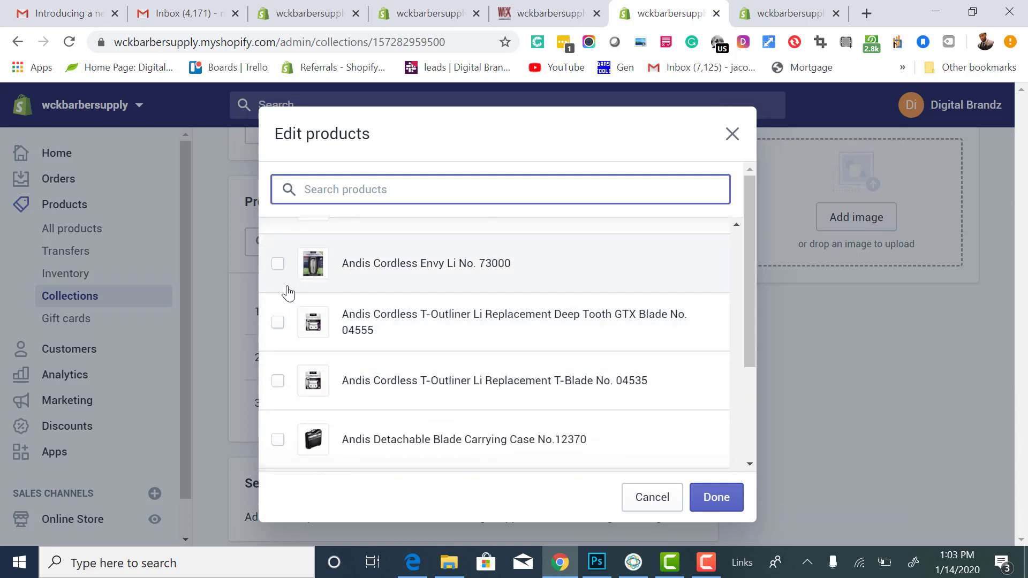
scroll(289, 327, down, 3)
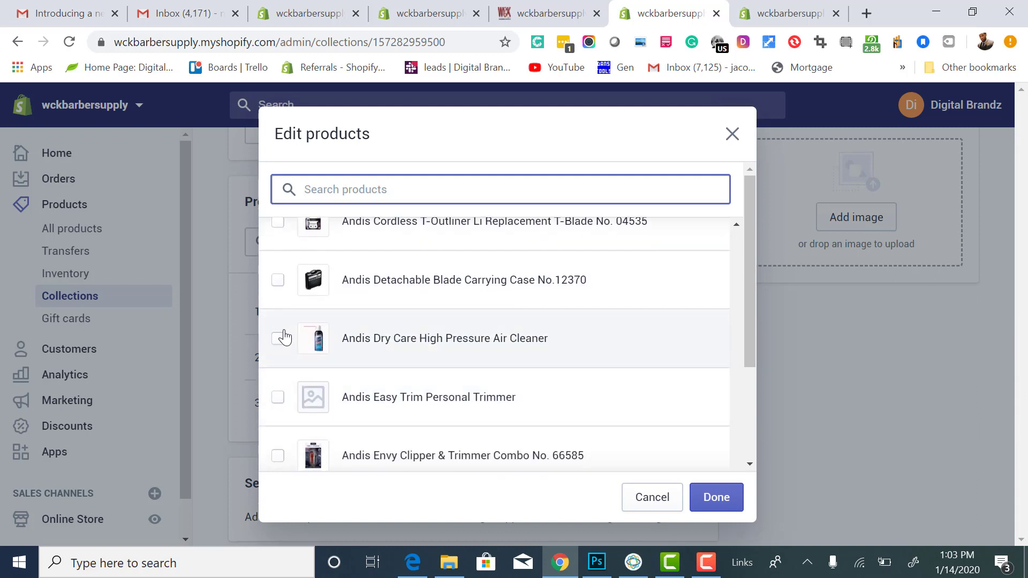
scroll(290, 350, down, 3)
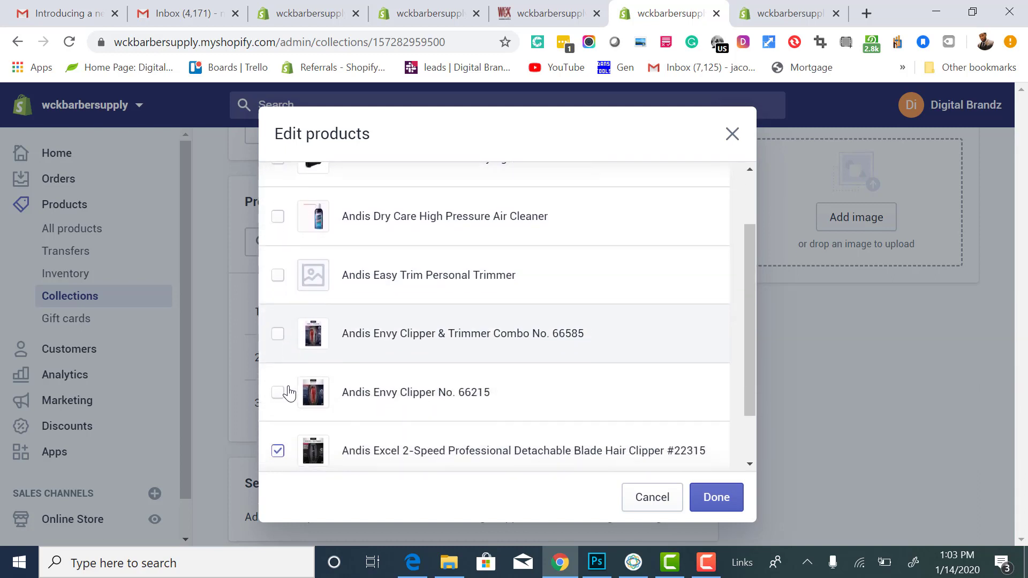
click(276, 386)
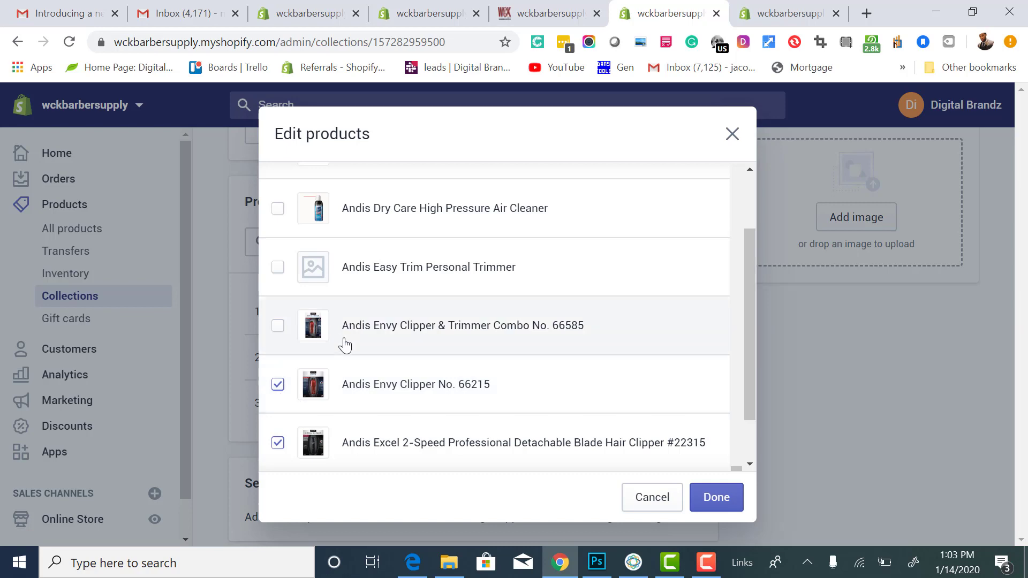
Select Andis Barber Combo No. 66325 and 5 Star Camo Barber T-Shirts for the collection
scroll(345, 335, down, 1)
scroll(343, 340, up, 2)
scroll(342, 332, up, 10)
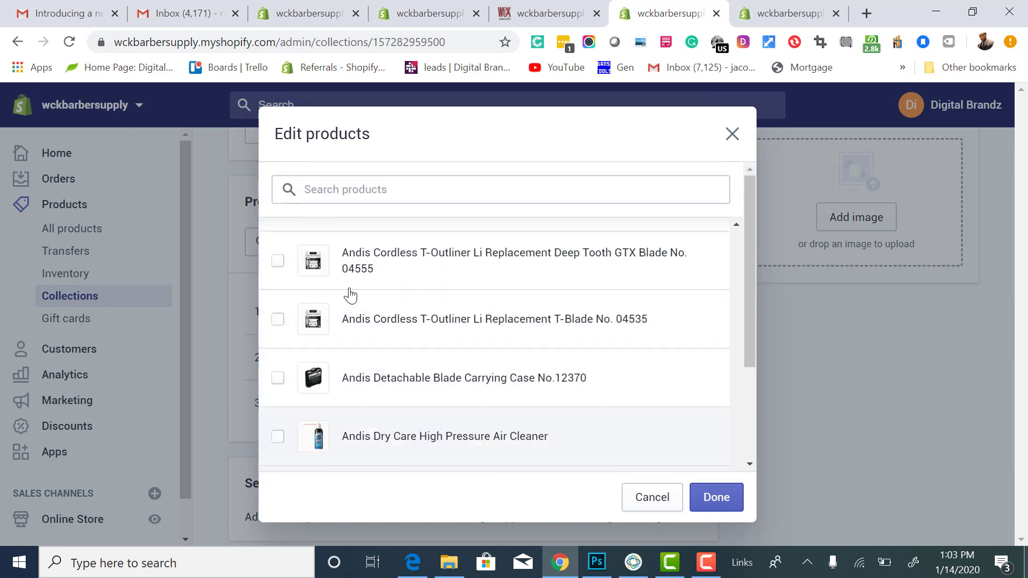
scroll(310, 316, up, 10)
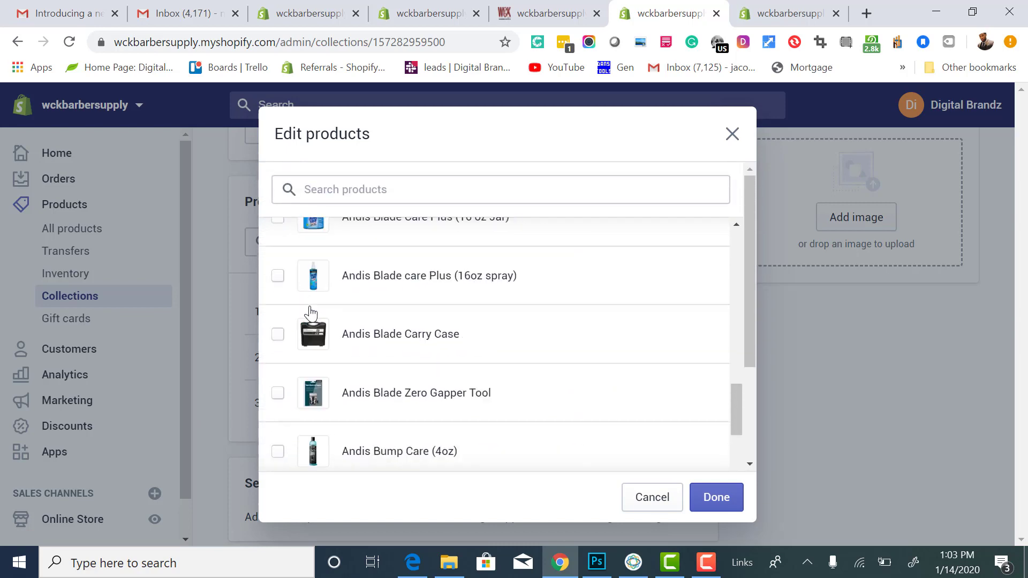
scroll(308, 332, up, 3)
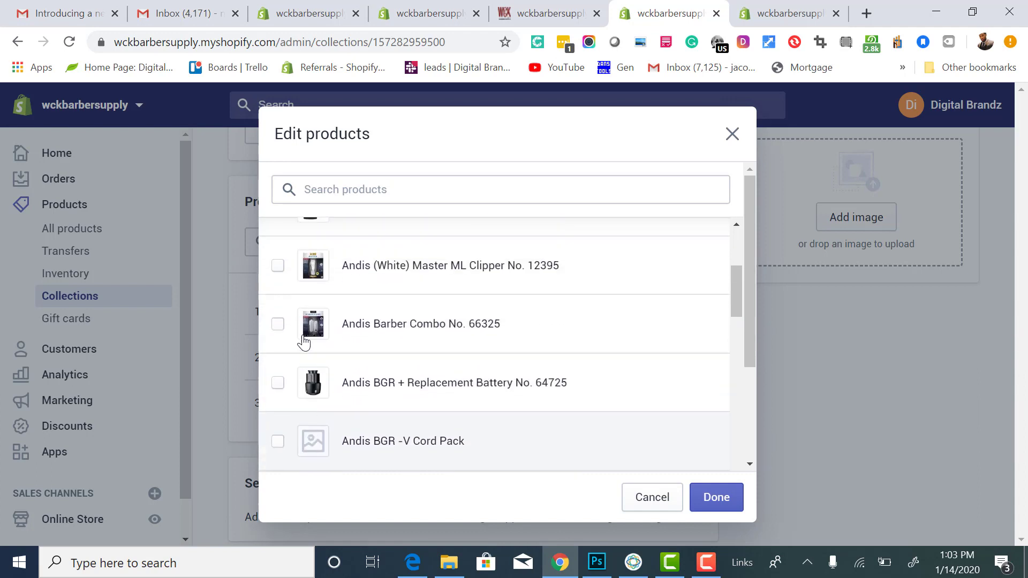
click(281, 383)
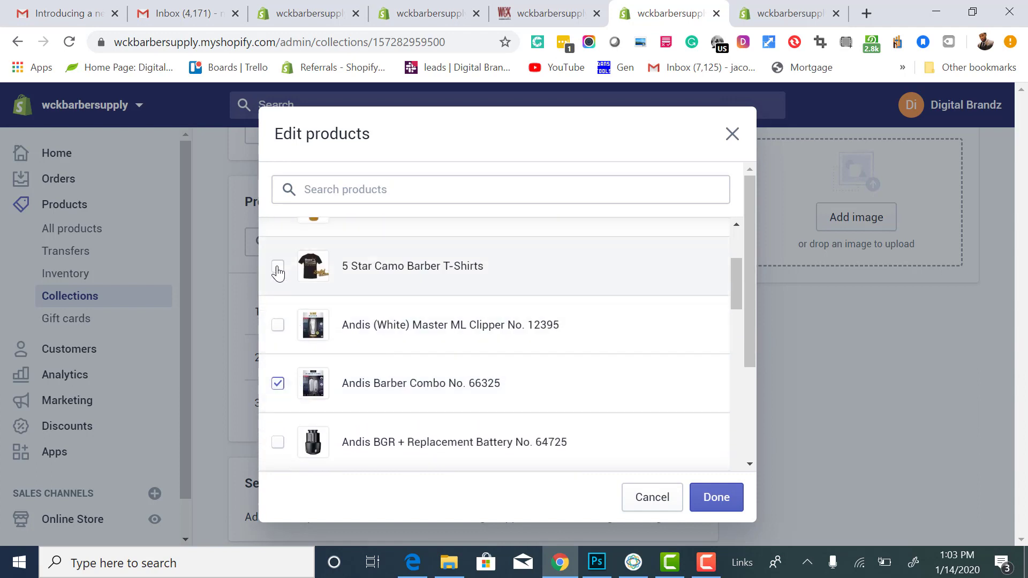
scroll(295, 301, up, 3)
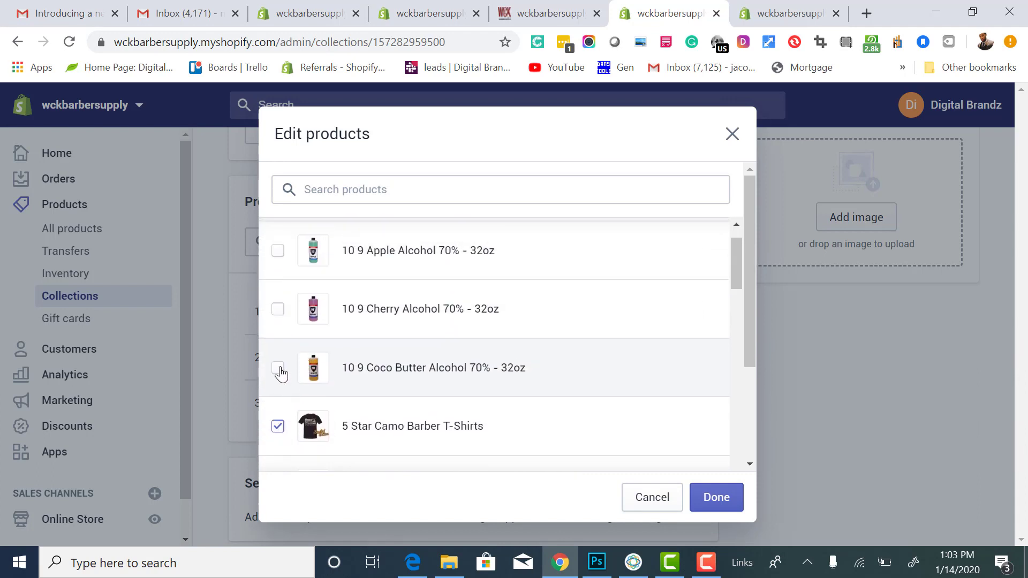
Select the 10 9 Coco Butter, Cherry and Apple Alcohol 70% - 32oz products
click(278, 367)
click(277, 310)
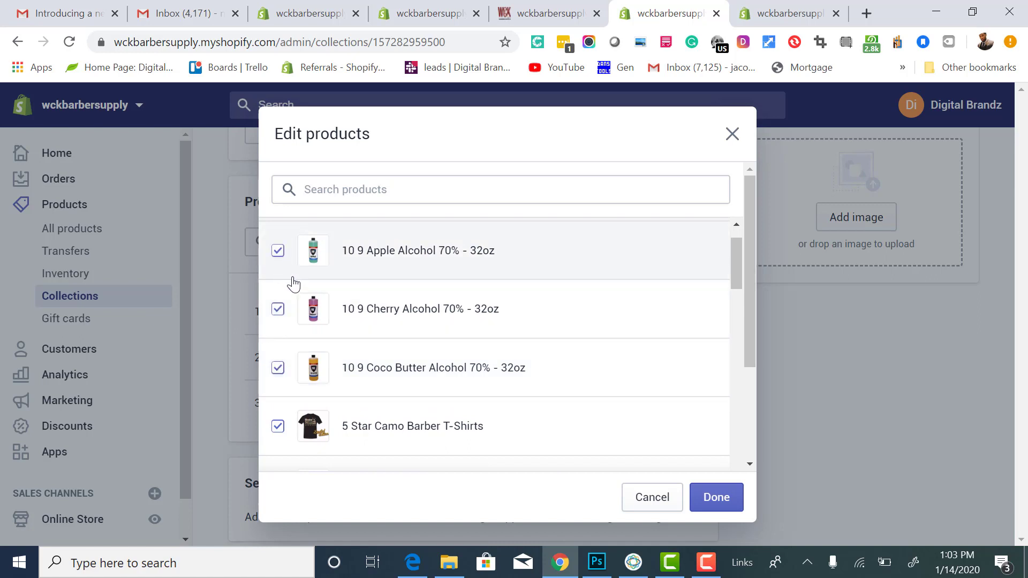
scroll(296, 292, up, 1)
scroll(297, 303, down, 1)
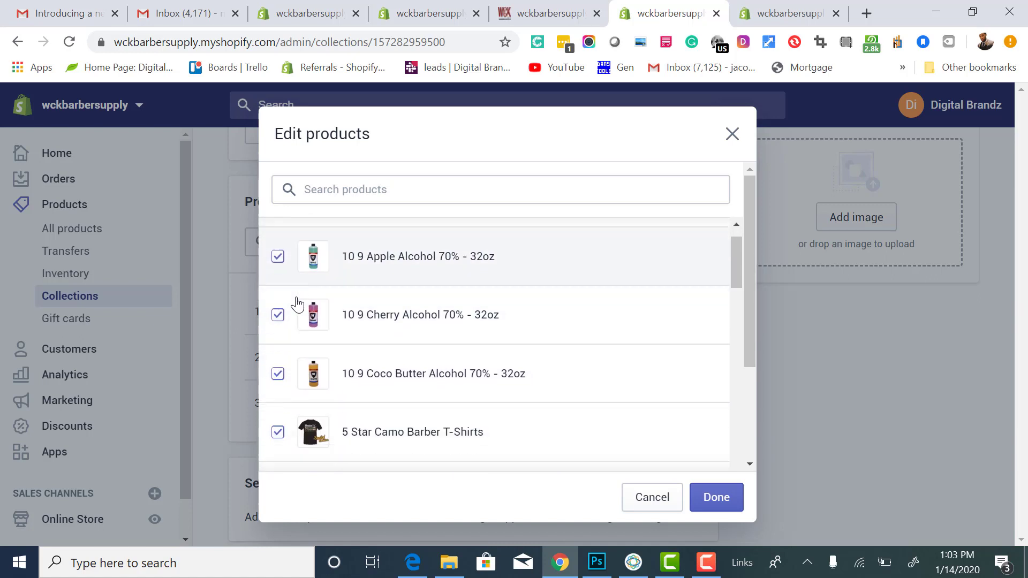
Select Andis BGR + Replacement Battery No. 64725, and keep Andis BGR -V Cord Pack and Andis BGR C Clipper deselected
scroll(297, 305, down, 4)
click(277, 259)
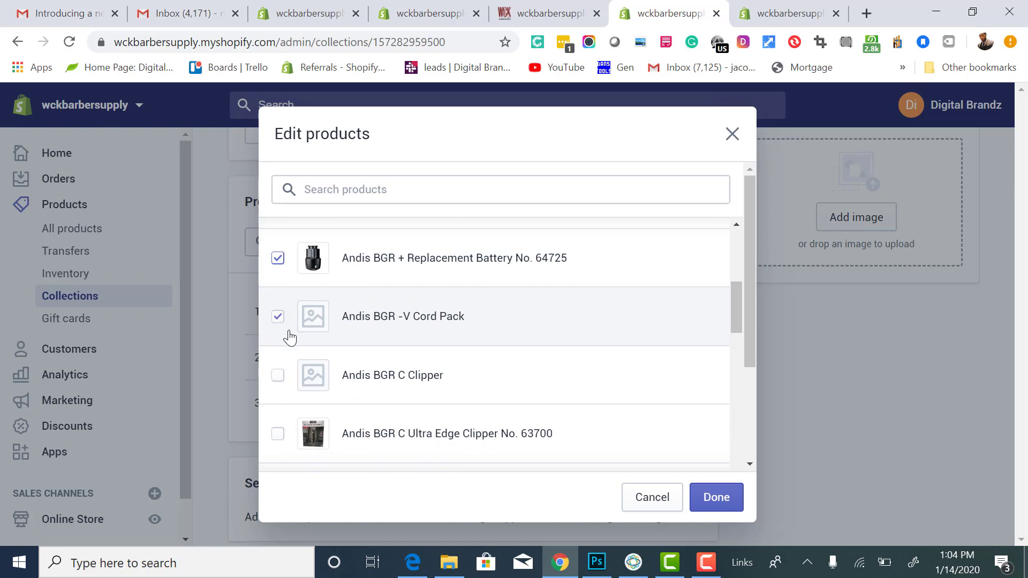
click(278, 375)
click(278, 316)
scroll(281, 359, down, 4)
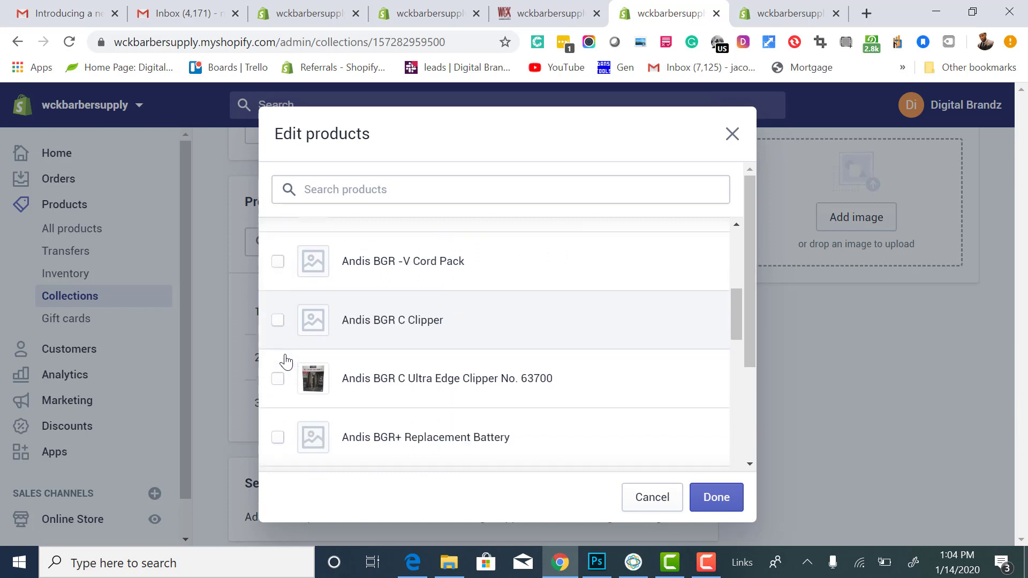
Select Andis BGR C Ultra Edge Clipper No. 63700 and Andis BGR+/BGRC Charger No. 64720
scroll(278, 321, up, 1)
click(282, 270)
scroll(285, 300, down, 2)
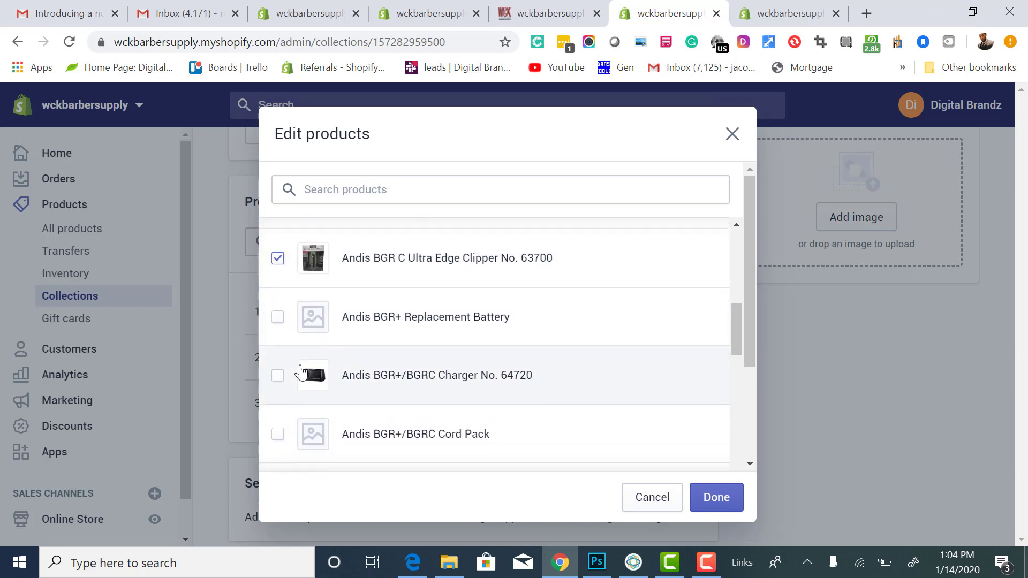
click(278, 311)
scroll(281, 388, down, 3)
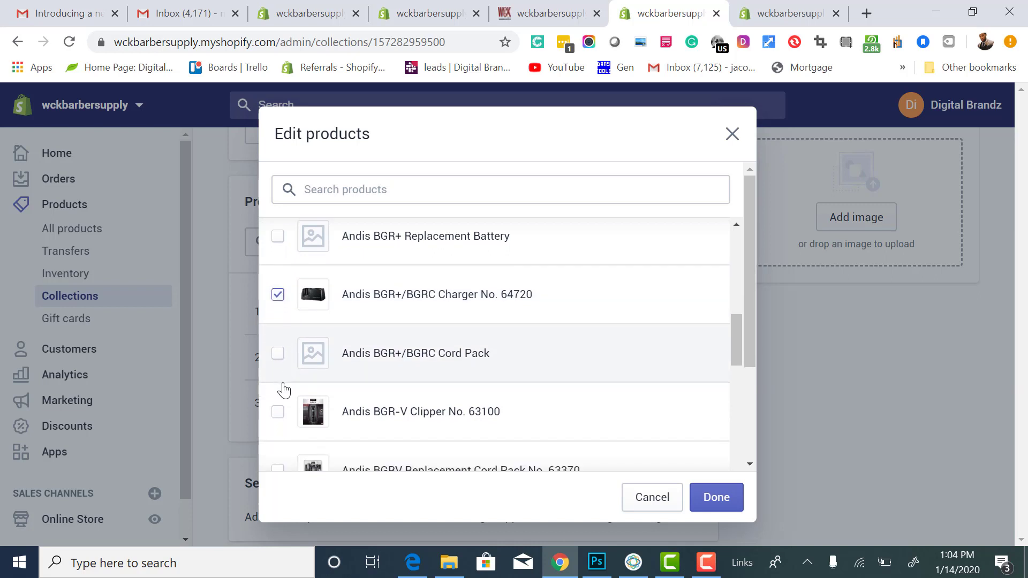
Select Andis BGR-V Clipper No. 63100, BGRV Replacement Cord Pack No. 63370, BGRv Variable 5-Speed Clipper No. 63100 and Black Master Clipper No. 01795
click(279, 374)
click(277, 408)
scroll(277, 416, down, 1)
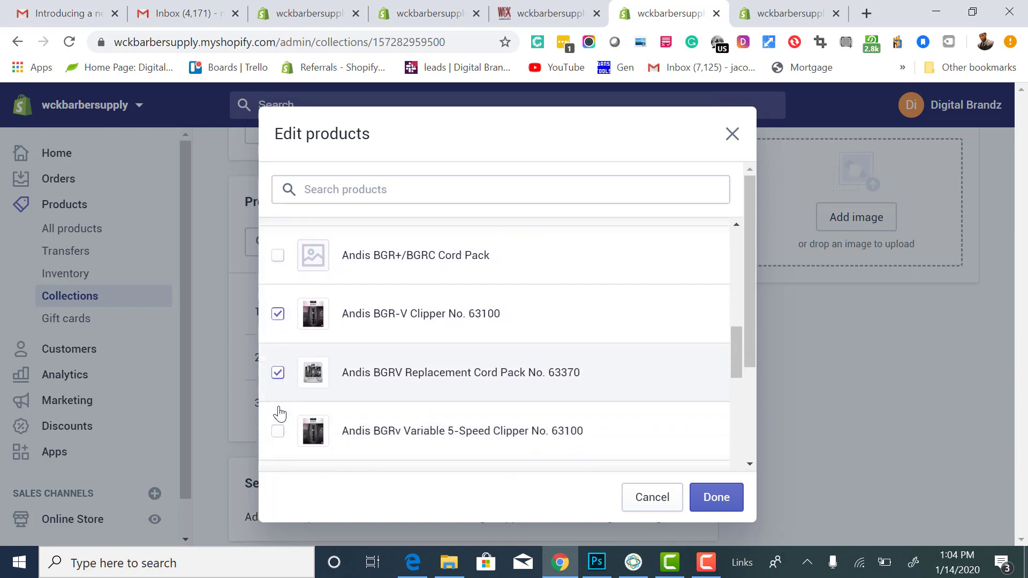
scroll(278, 374, down, 2)
click(277, 309)
click(279, 364)
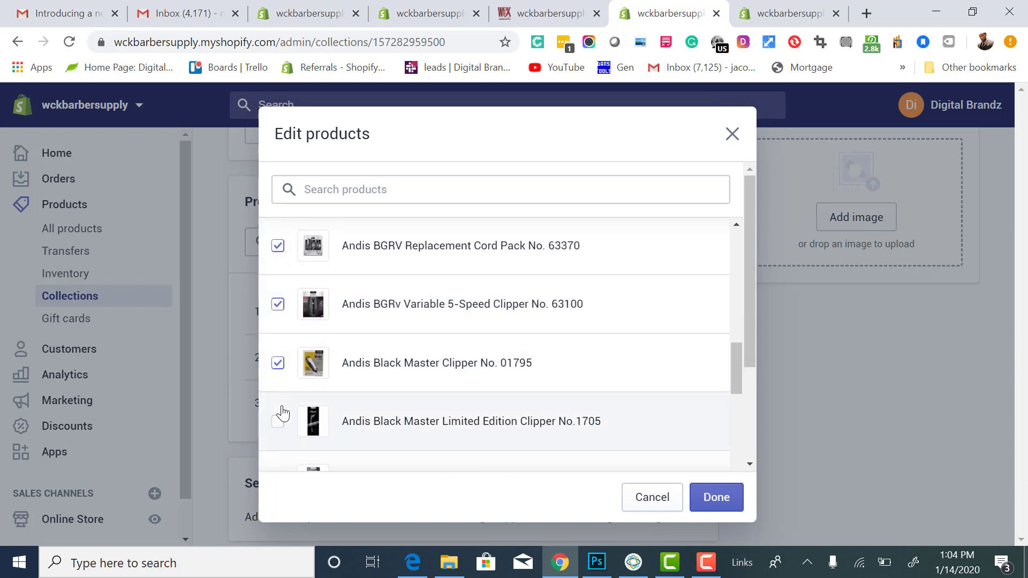
Select Andis Black Master Limited Edition Clipper No.1705 and Andis Blade Care Plus (16 oz Jar), and add all selected products to the collection
scroll(329, 407, down, 3)
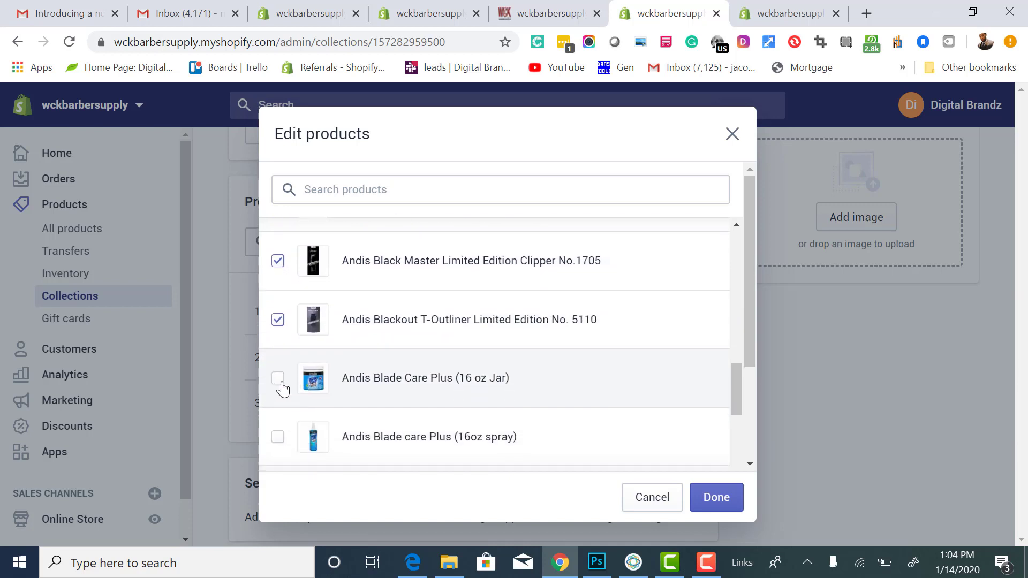
click(278, 378)
click(712, 497)
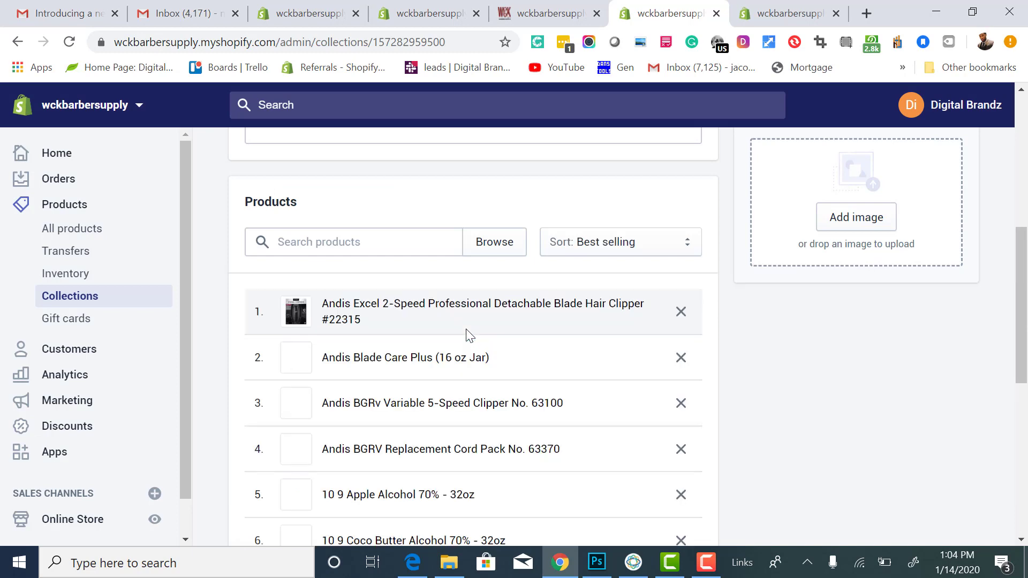
Expand the Home page collection's product list and review all of its assigned products
scroll(458, 327, down, 6)
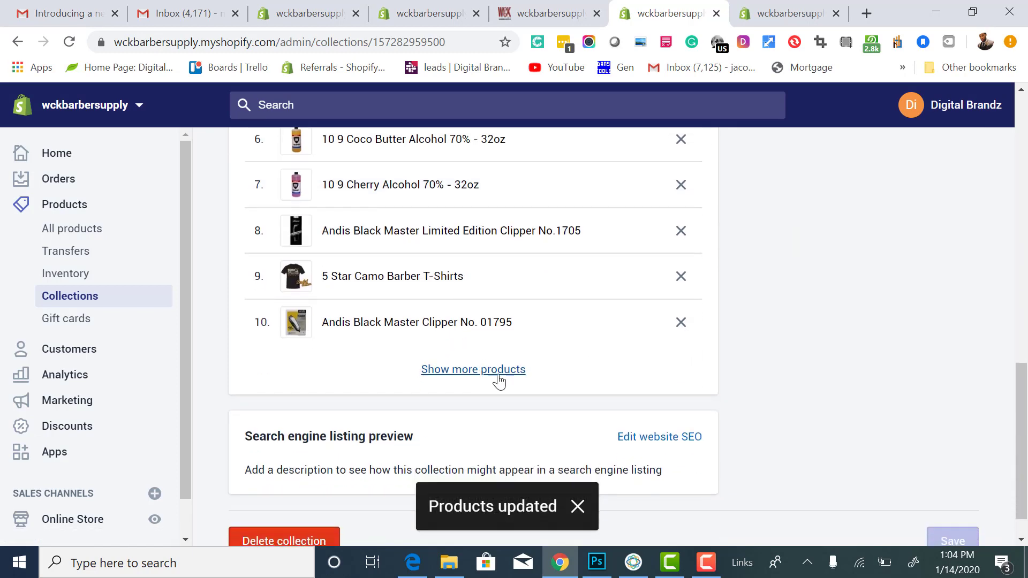
click(498, 373)
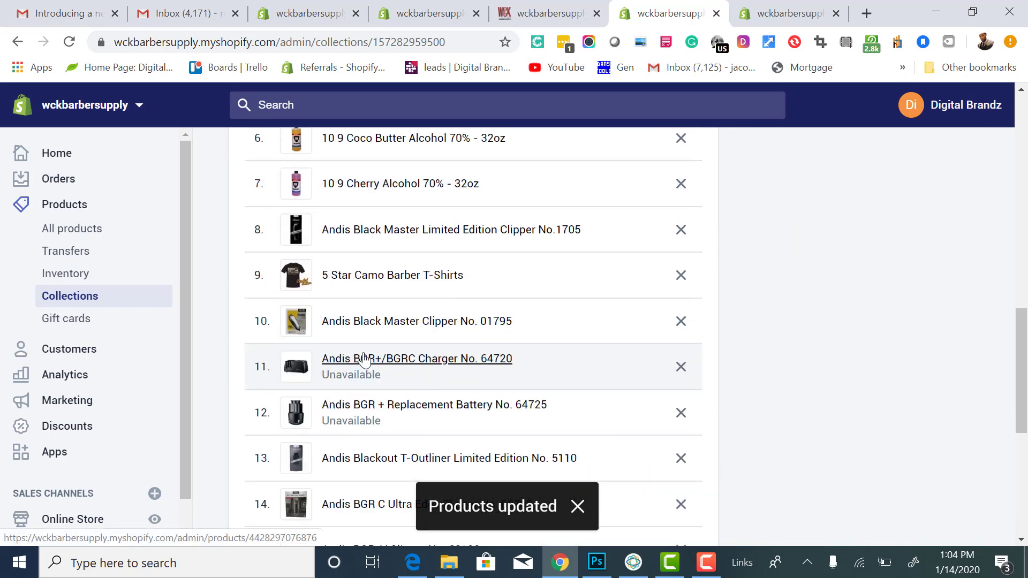
scroll(339, 342, up, 3)
scroll(338, 328, down, 8)
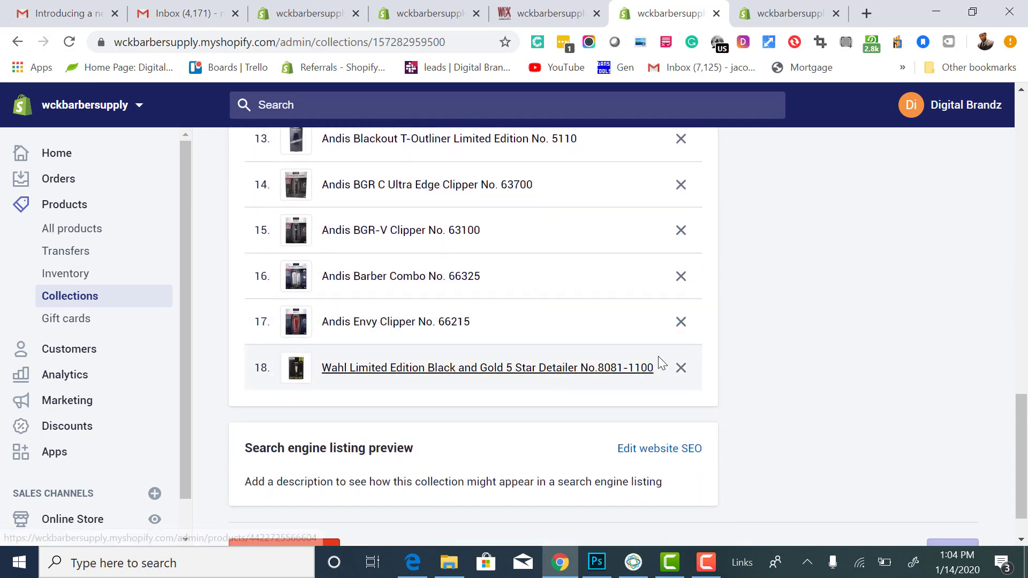
scroll(540, 369, up, 2)
scroll(539, 368, up, 15)
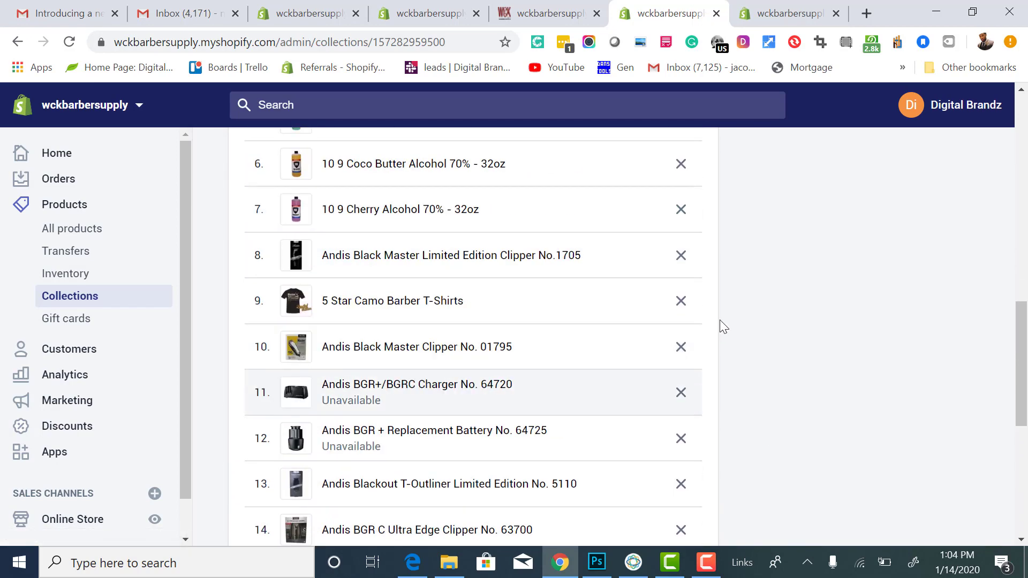
scroll(680, 325, up, 2)
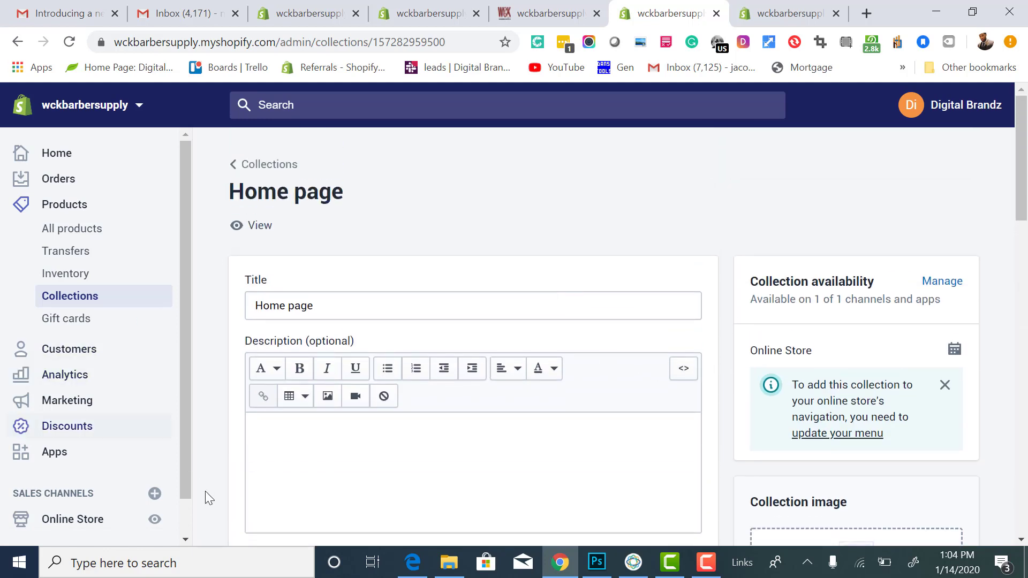
Return from the Home page collection to the full list of collections
scroll(152, 484, down, 2)
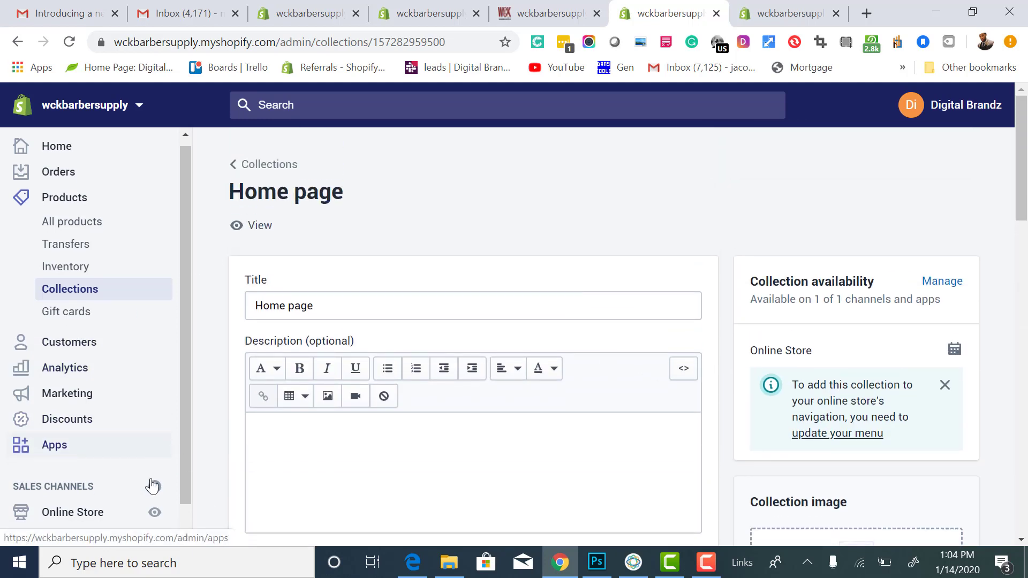
click(277, 169)
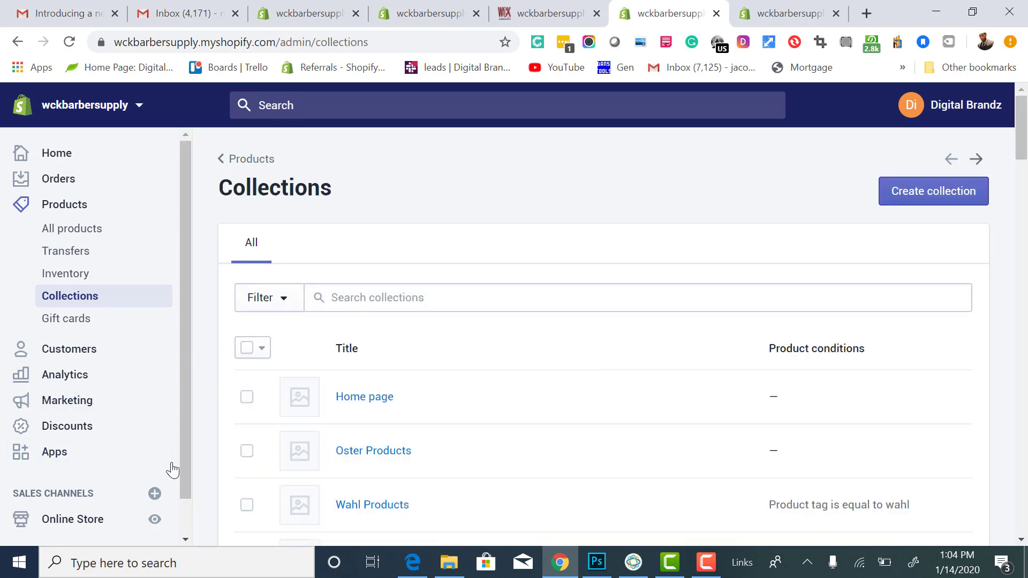
scroll(175, 458, down, 2)
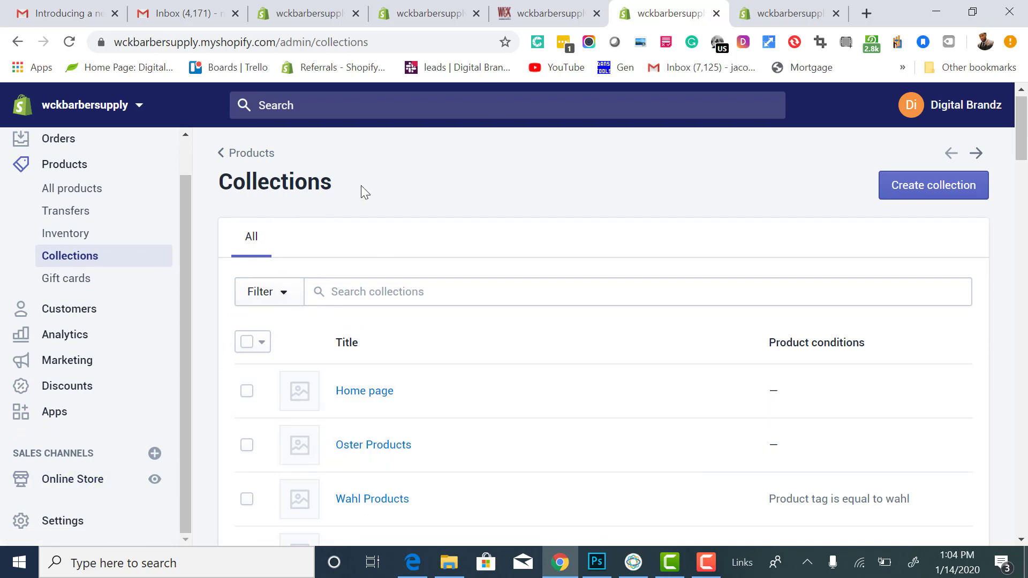
Switch to the theme editor tab, reload it and check the Top Sellers products in the home page preview
click(776, 14)
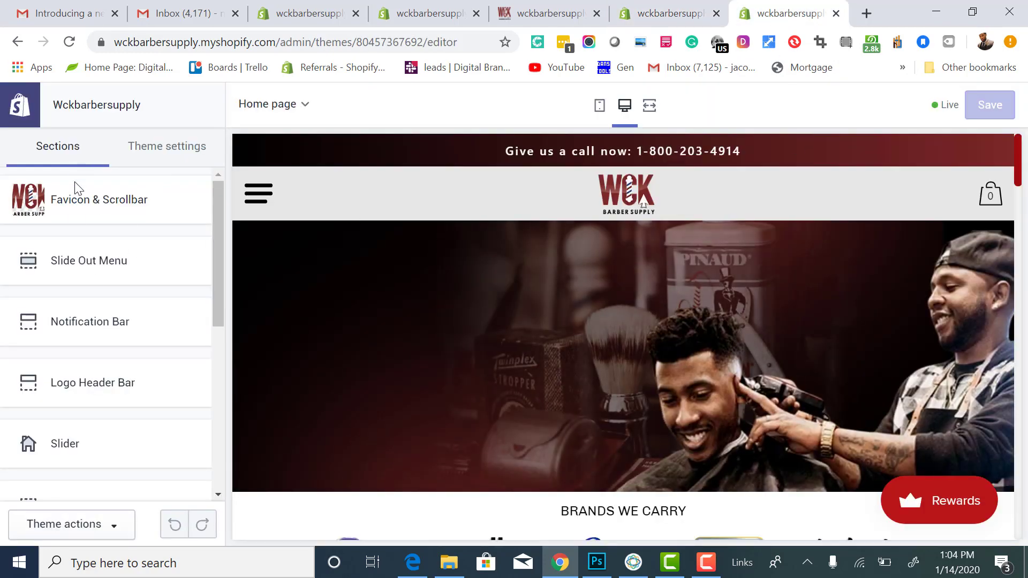
click(69, 42)
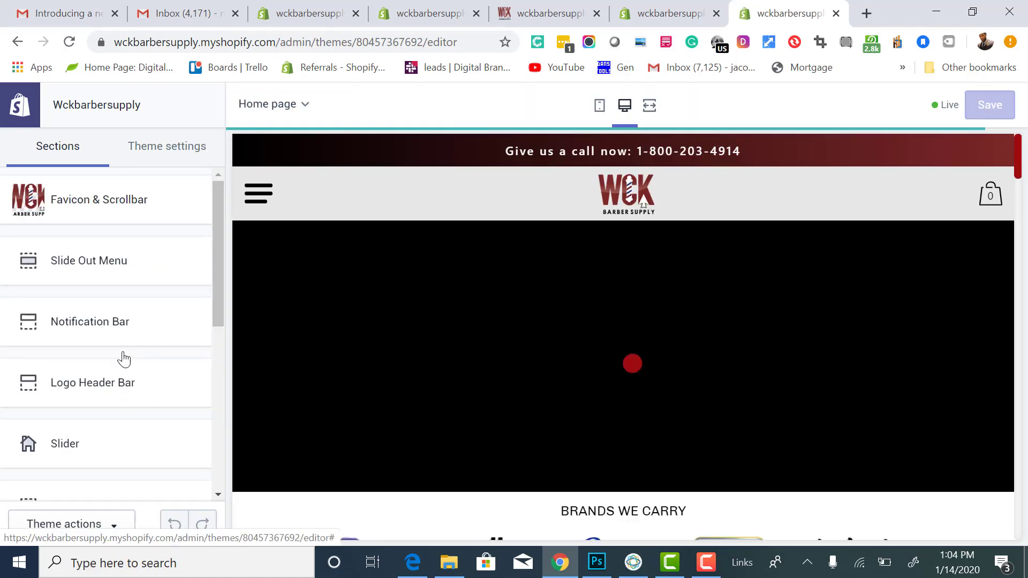
scroll(128, 351, down, 3)
scroll(131, 373, down, 2)
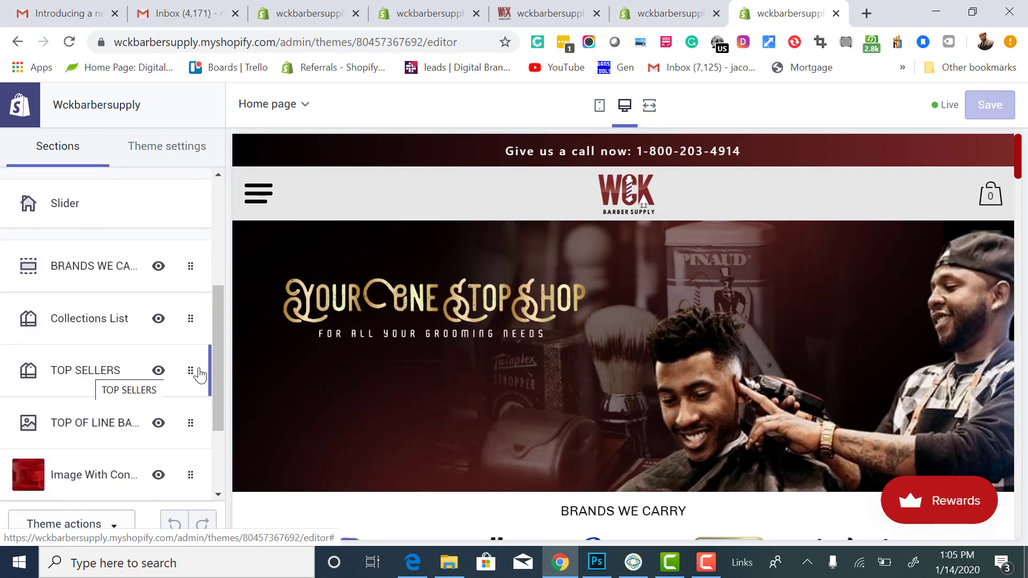
scroll(513, 406, down, 11)
scroll(506, 407, down, 7)
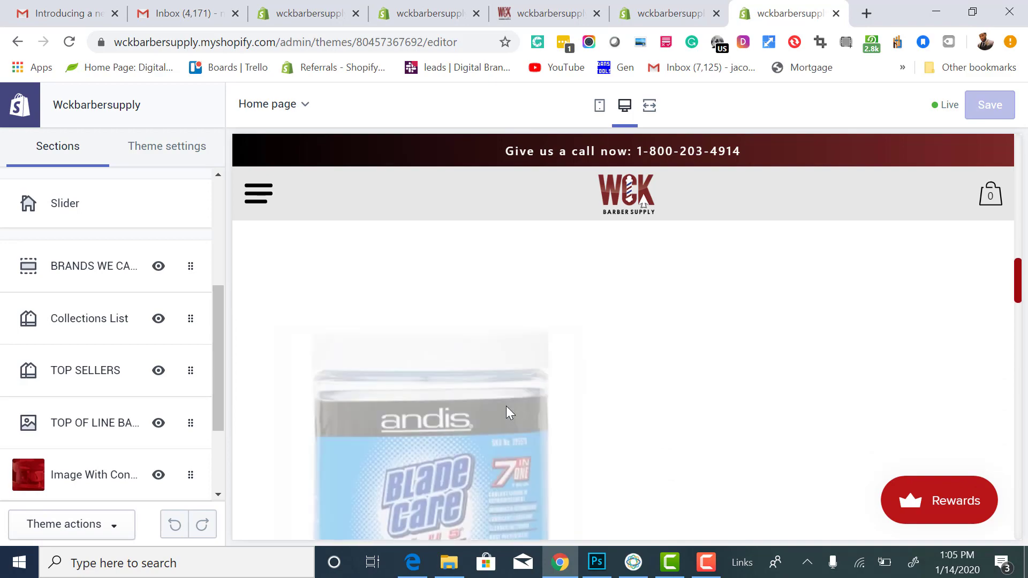
Examine the Top Sellers products, their images and prices in the home page preview
scroll(506, 407, up, 4)
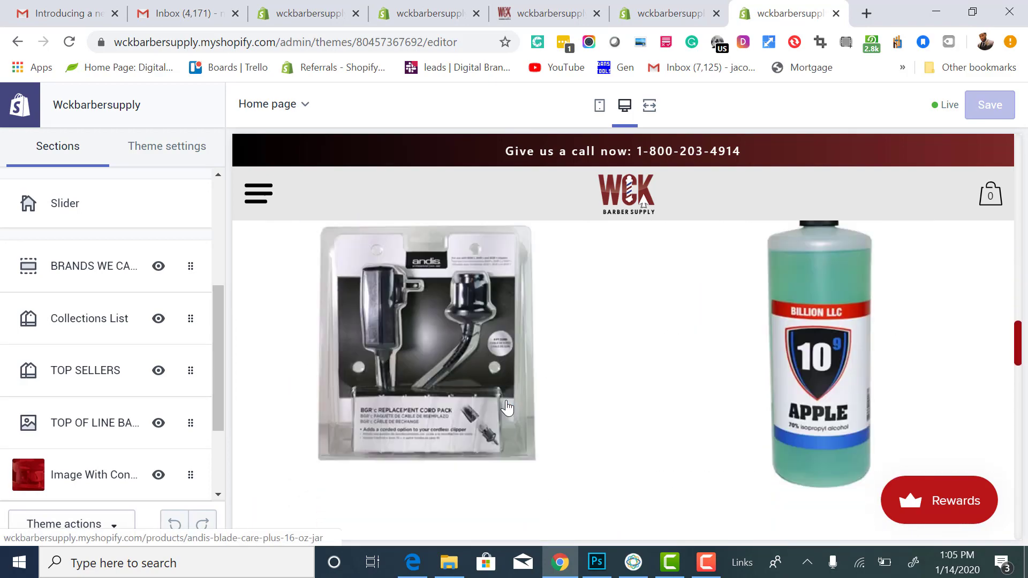
scroll(506, 406, down, 12)
scroll(504, 402, up, 8)
scroll(504, 400, up, 5)
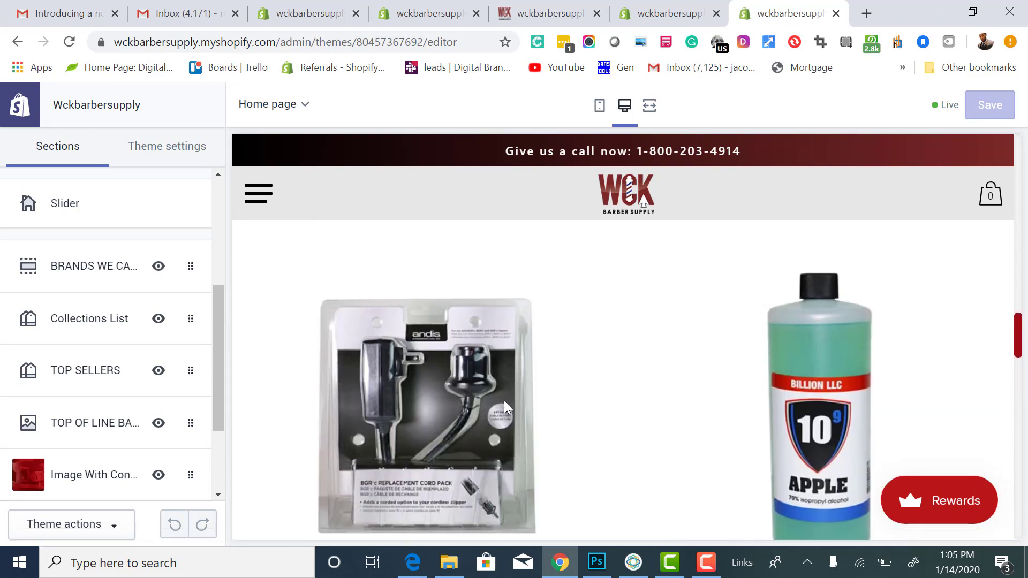
scroll(503, 400, down, 4)
scroll(508, 399, up, 6)
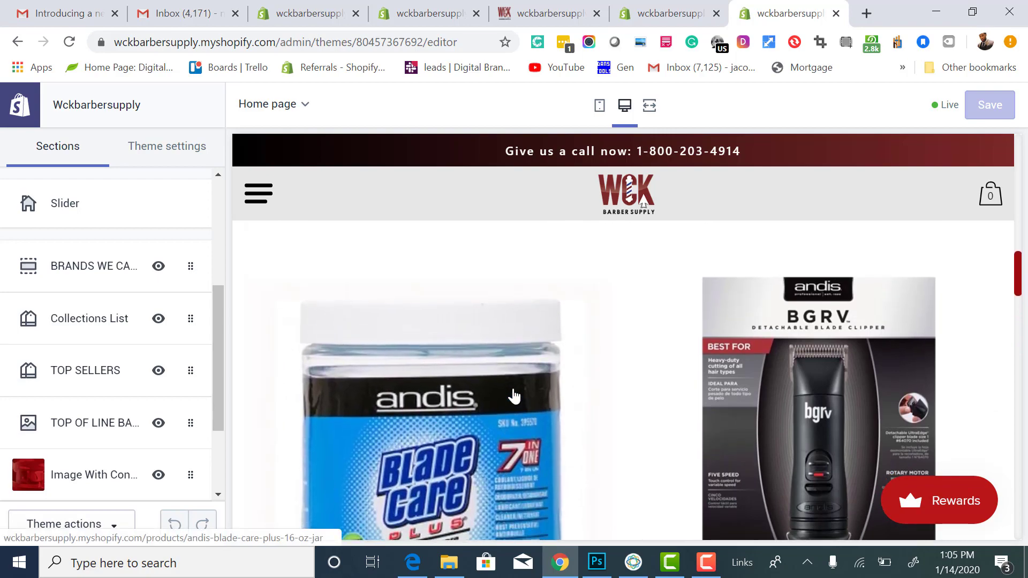
scroll(513, 397, down, 10)
scroll(514, 396, down, 5)
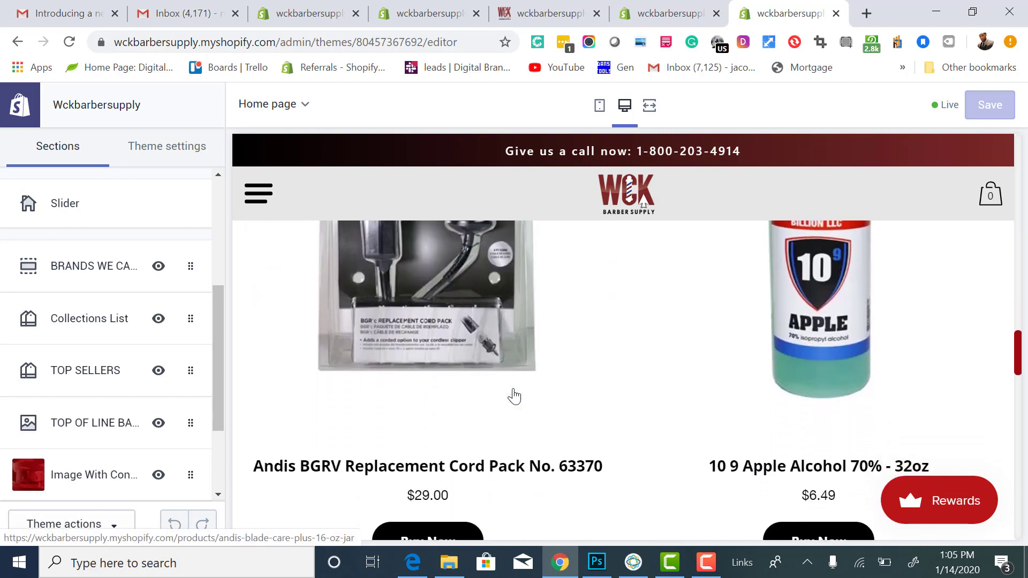
Open the TOP SELLERS section's settings and review its assigned collection and the choices for how many products show at a time
click(88, 380)
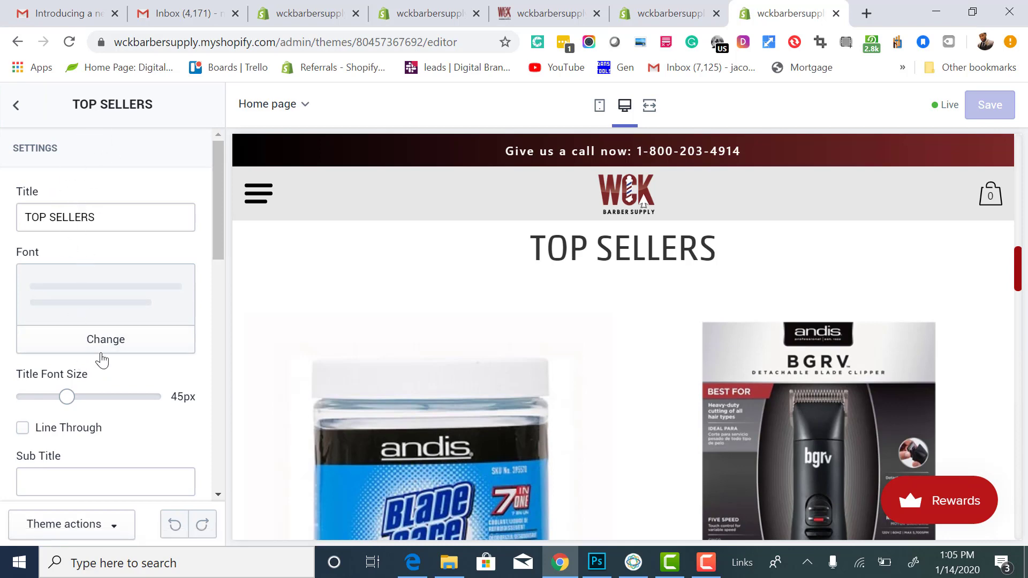
scroll(102, 361, down, 7)
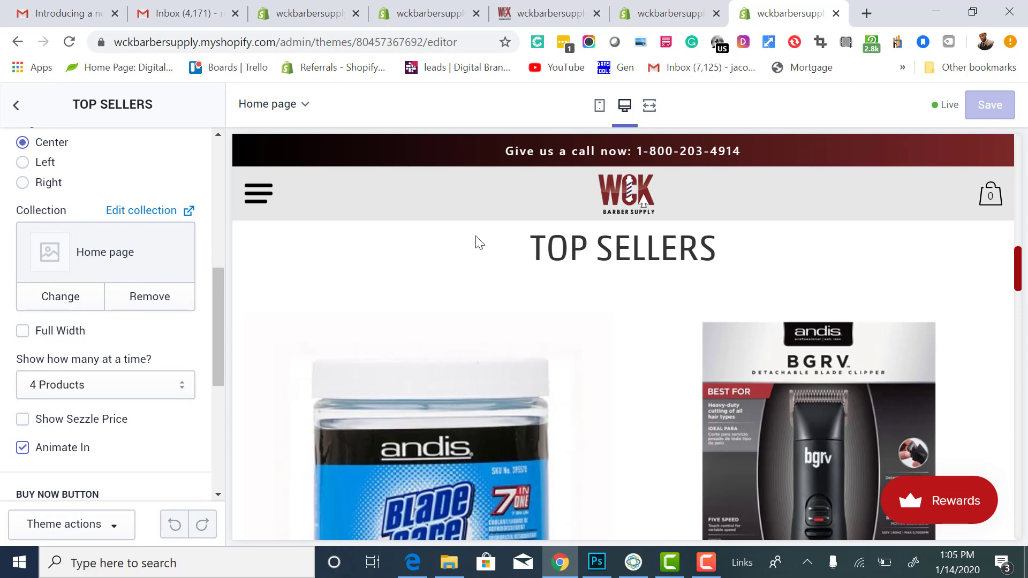
scroll(530, 391, up, 4)
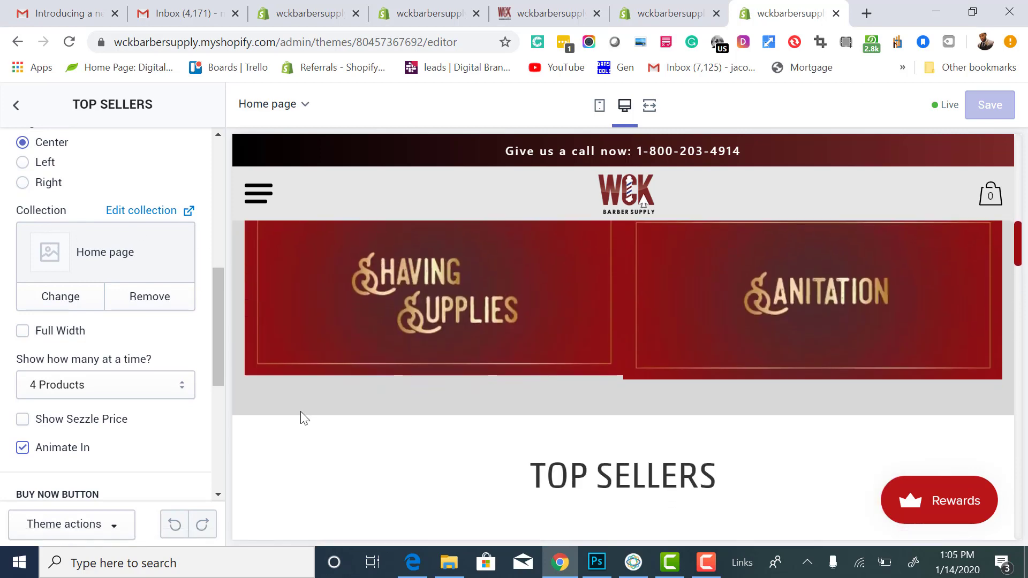
scroll(302, 417, down, 1)
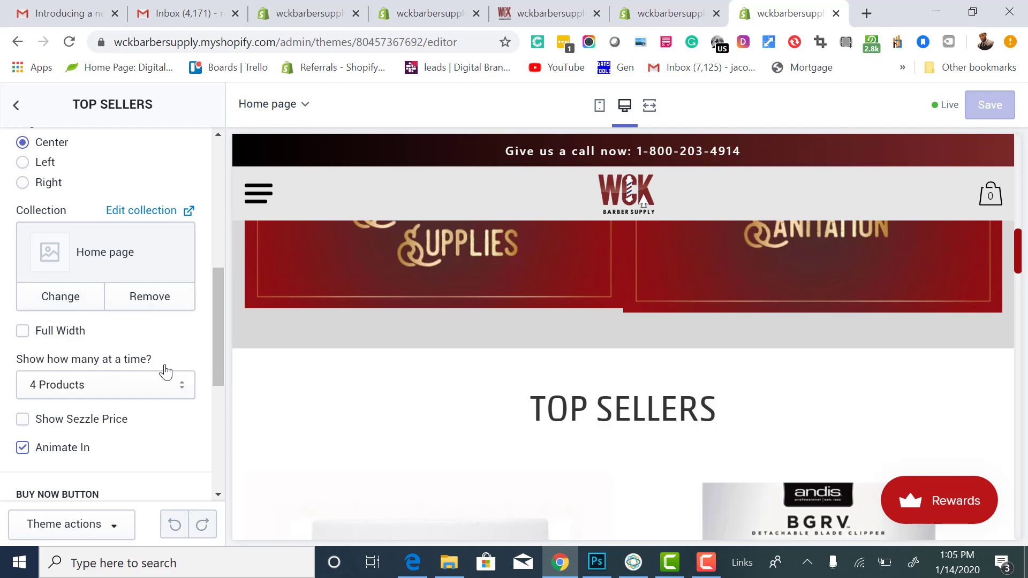
click(154, 383)
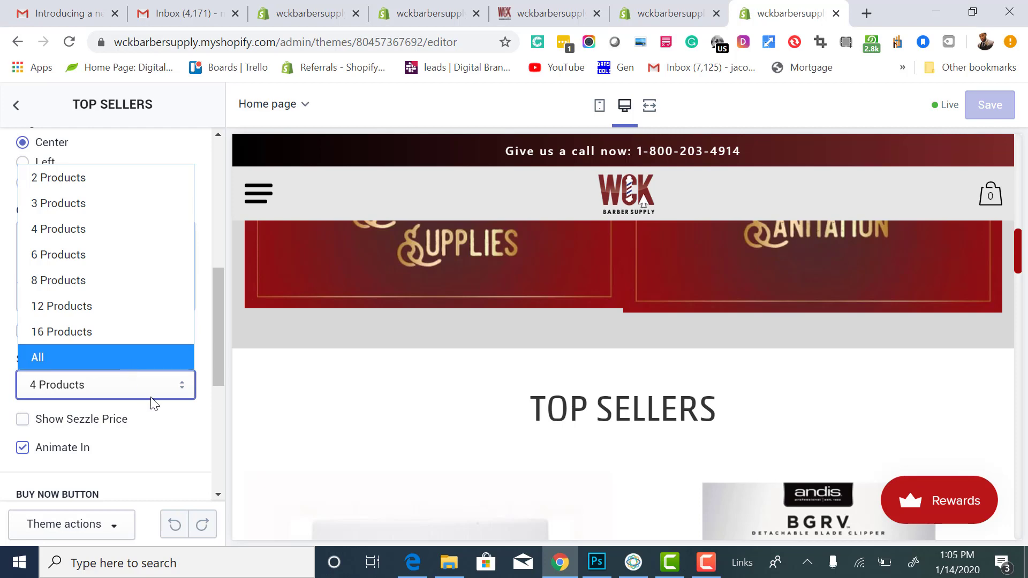
click(190, 425)
Change the TOP SELLERS section's title to "Barber Favorites"
scroll(188, 388, up, 5)
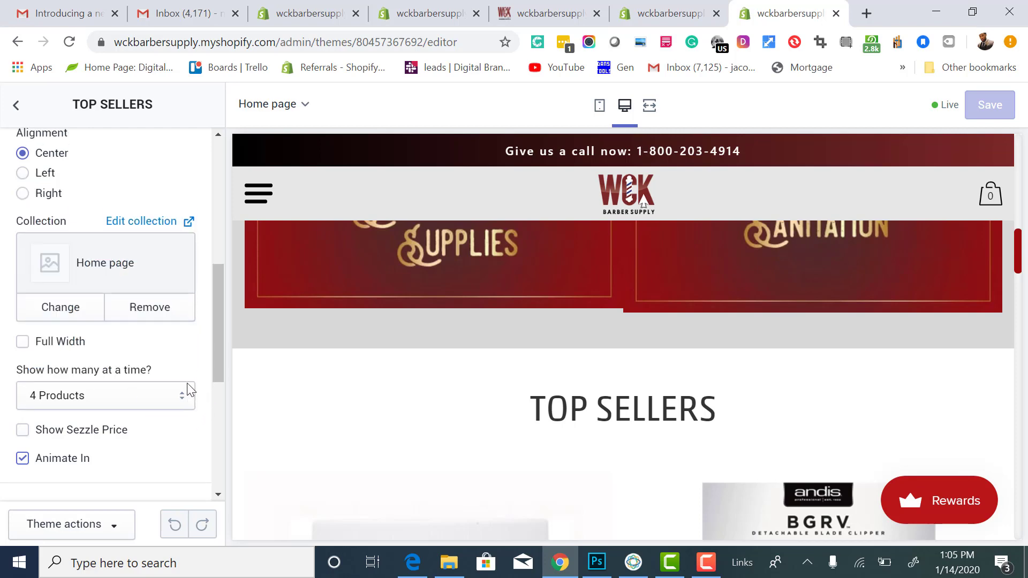
scroll(134, 359, up, 4)
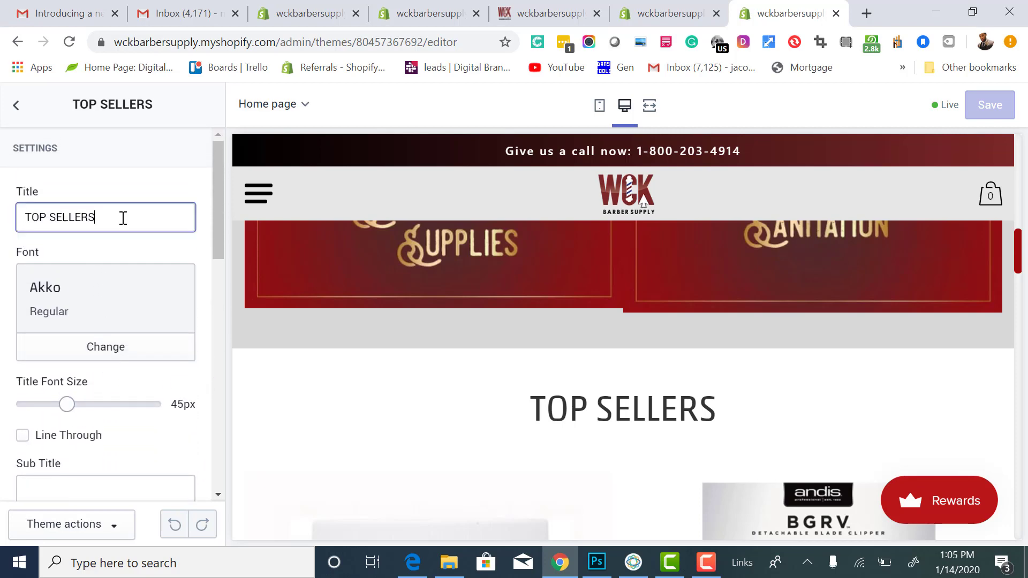
triple_click(123, 218)
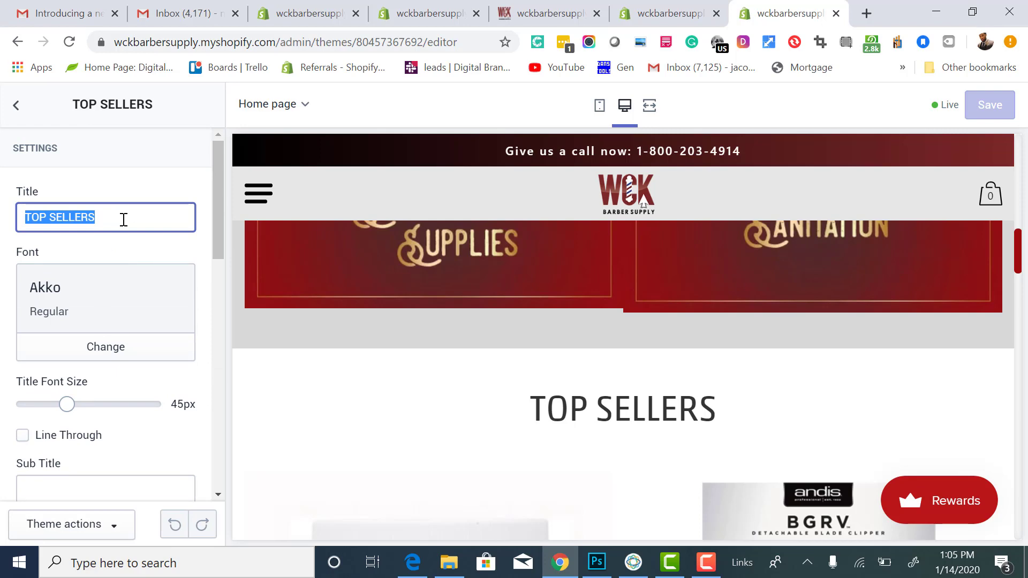
text(Barber )
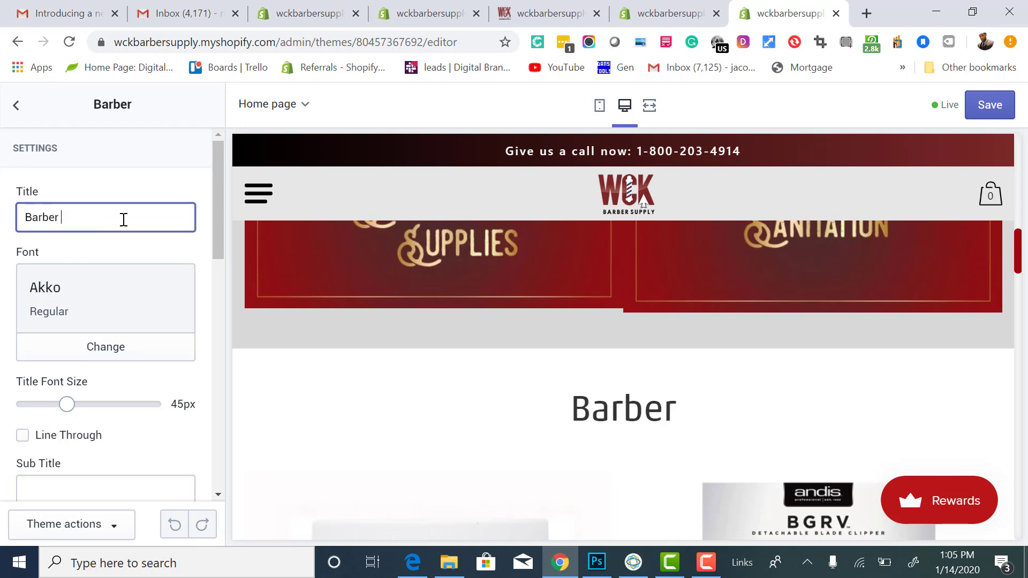
text(Favorites)
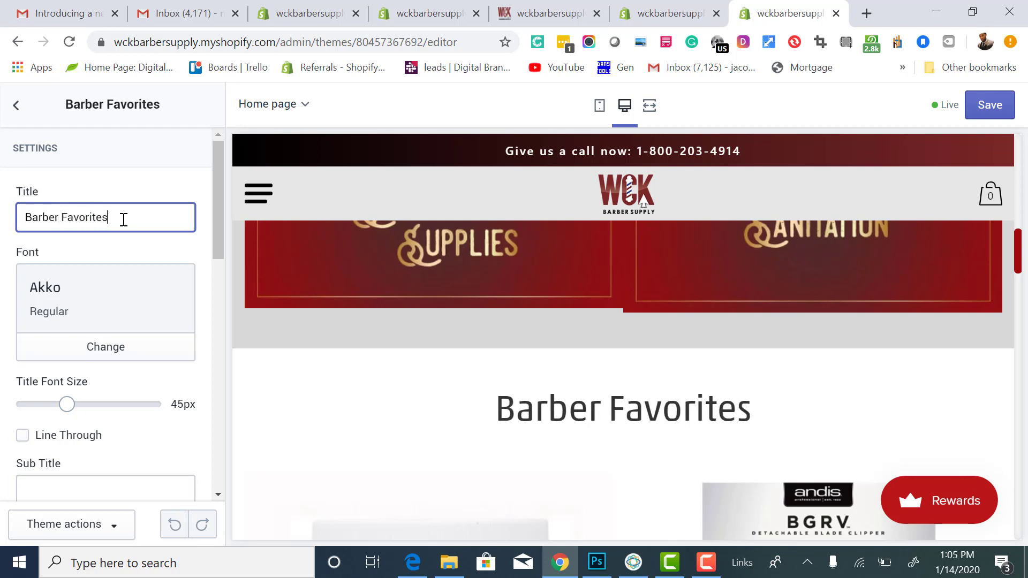
Try Abril Fatface as the section title's font and apply Armata instead
click(138, 349)
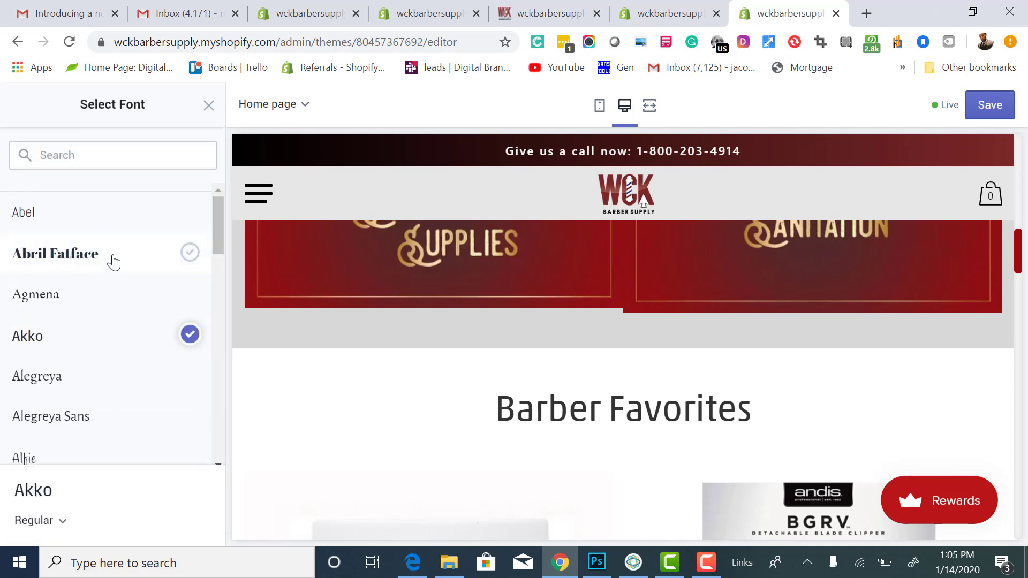
click(113, 262)
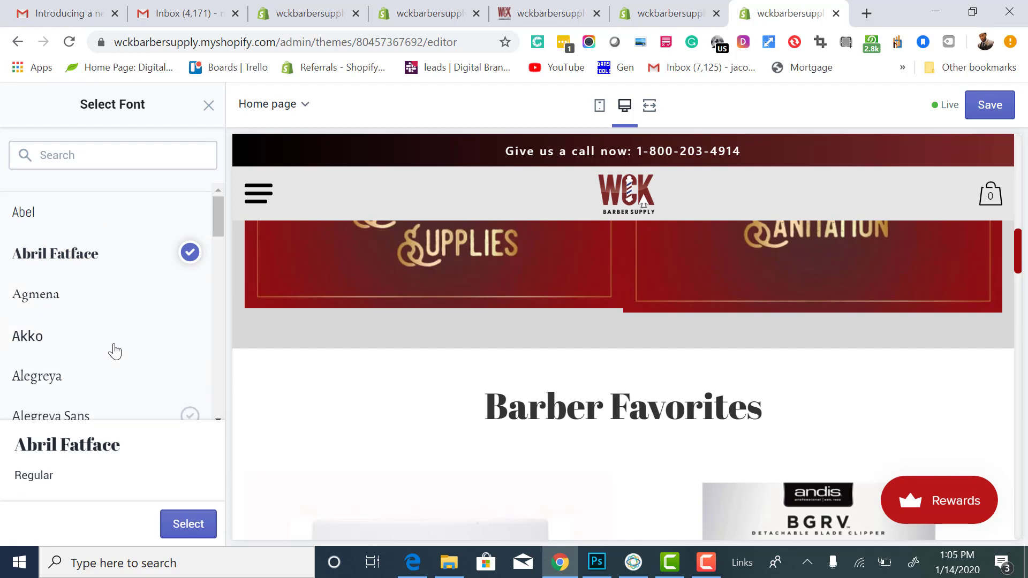
scroll(115, 351, down, 10)
click(100, 285)
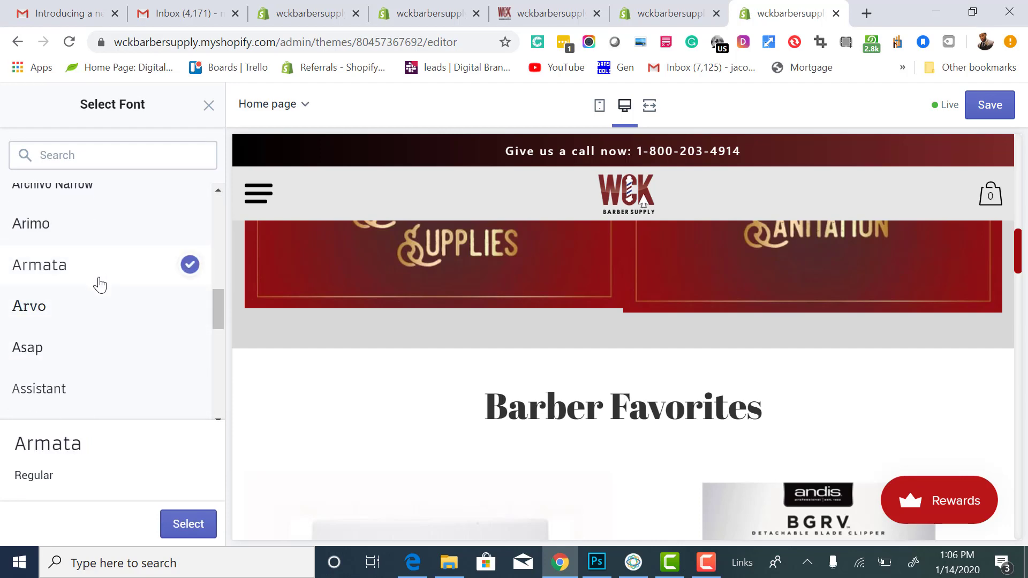
scroll(115, 375, down, 1)
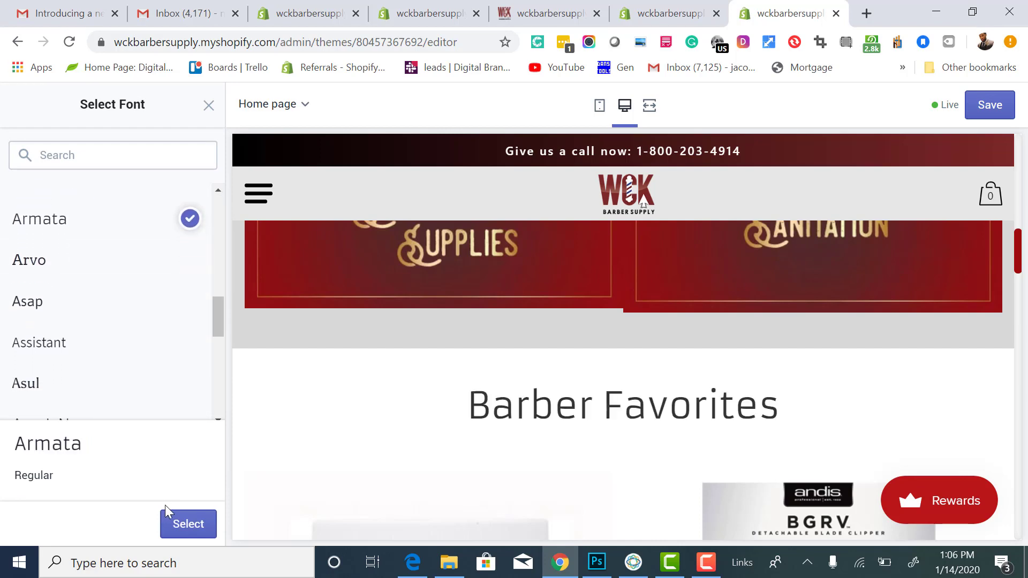
click(177, 524)
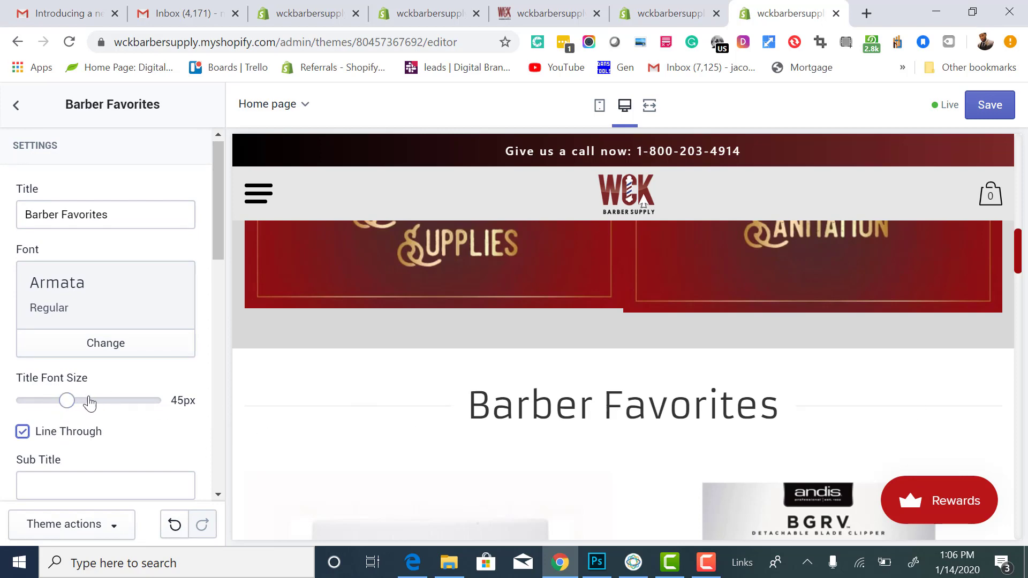
Enable Line Through for the section title and enter the subtitle "The Products that set you apart"
scroll(90, 427, down, 3)
click(114, 329)
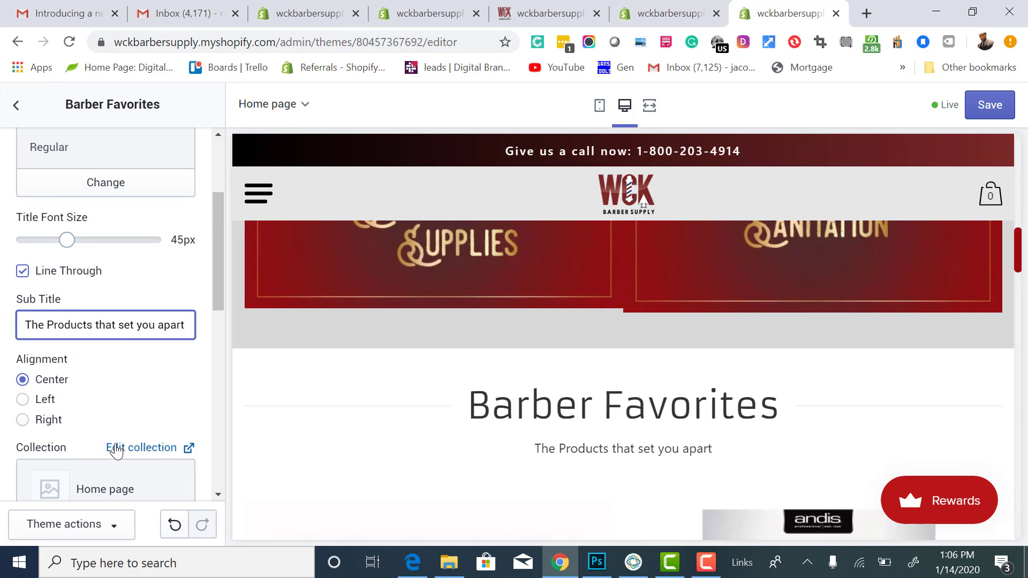
Try the Left and Right alignments for the section heading and set it back to Center
click(24, 403)
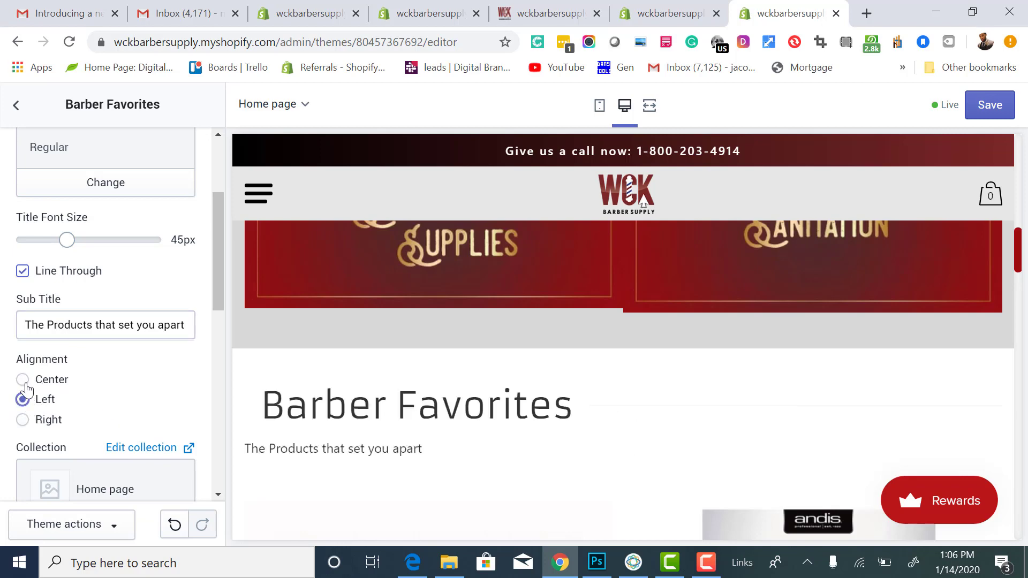
click(31, 420)
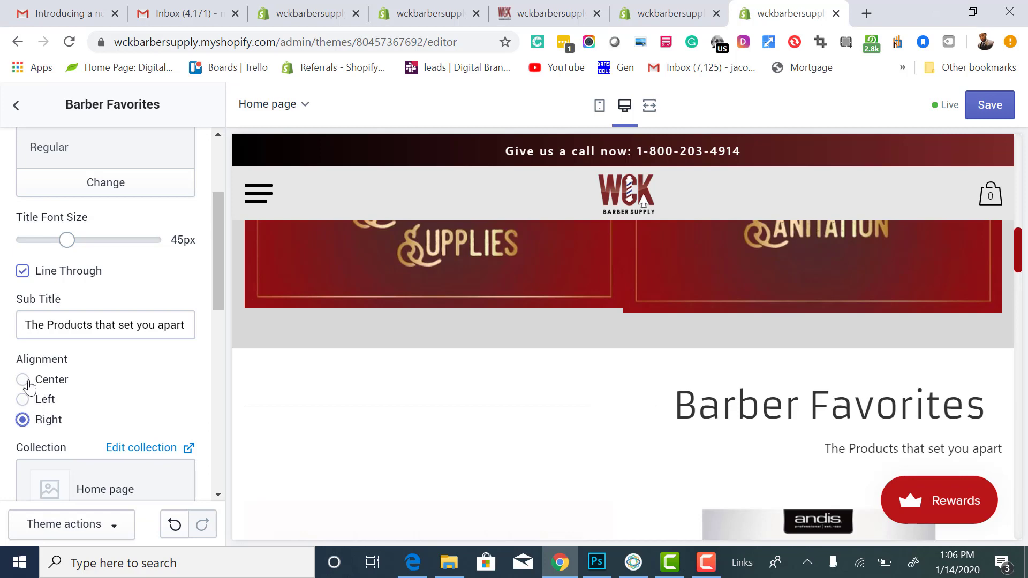
scroll(145, 380, down, 3)
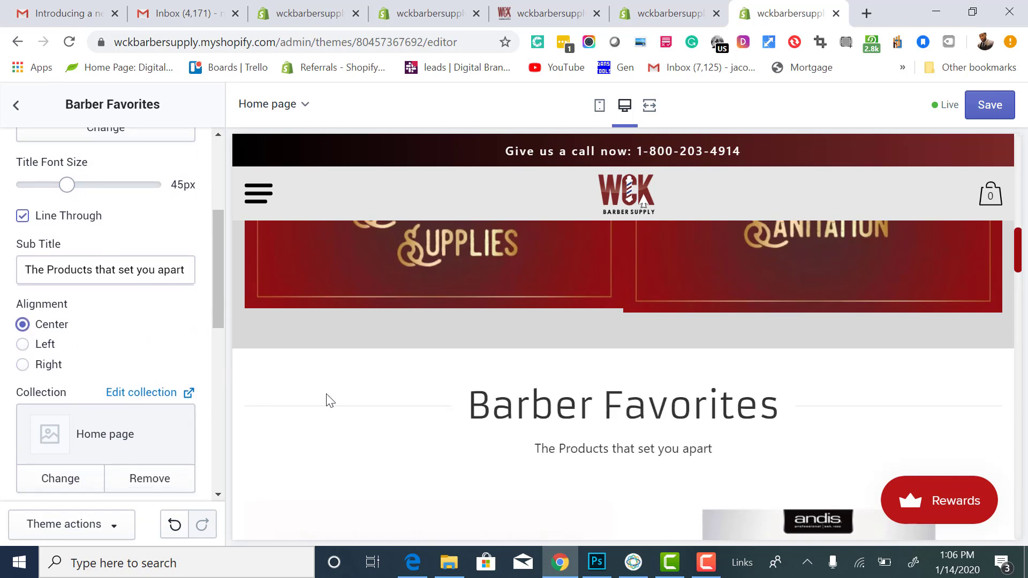
Open the full Home page collection from the end of the Barber Favorites section in the preview and review its products
scroll(133, 373, down, 1)
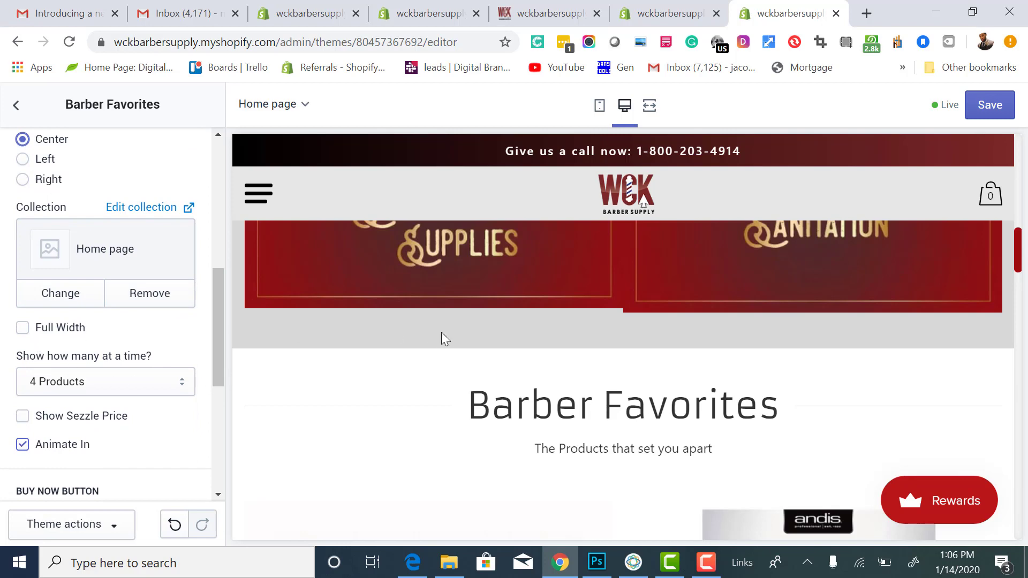
scroll(442, 337, down, 5)
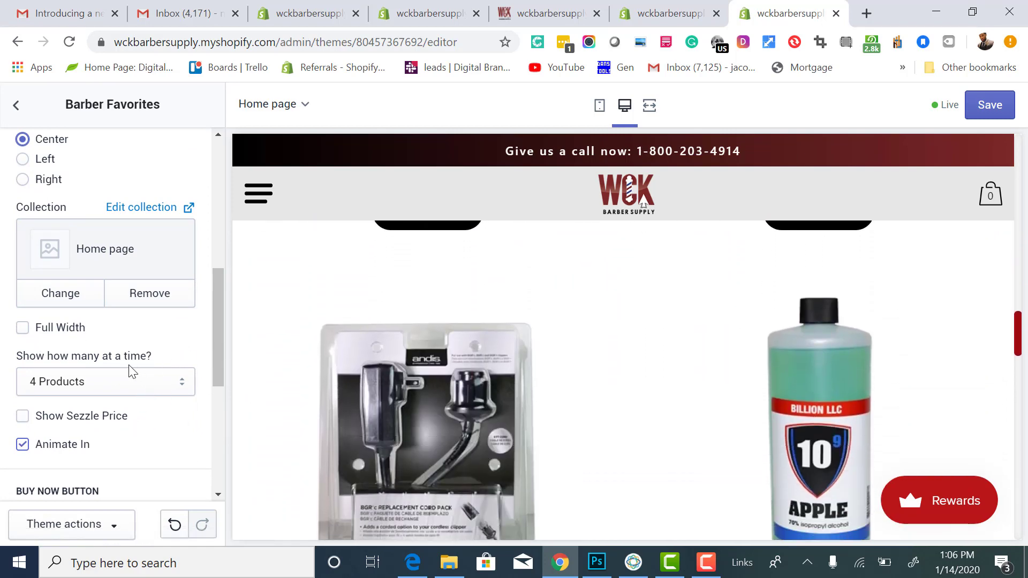
scroll(279, 396, down, 5)
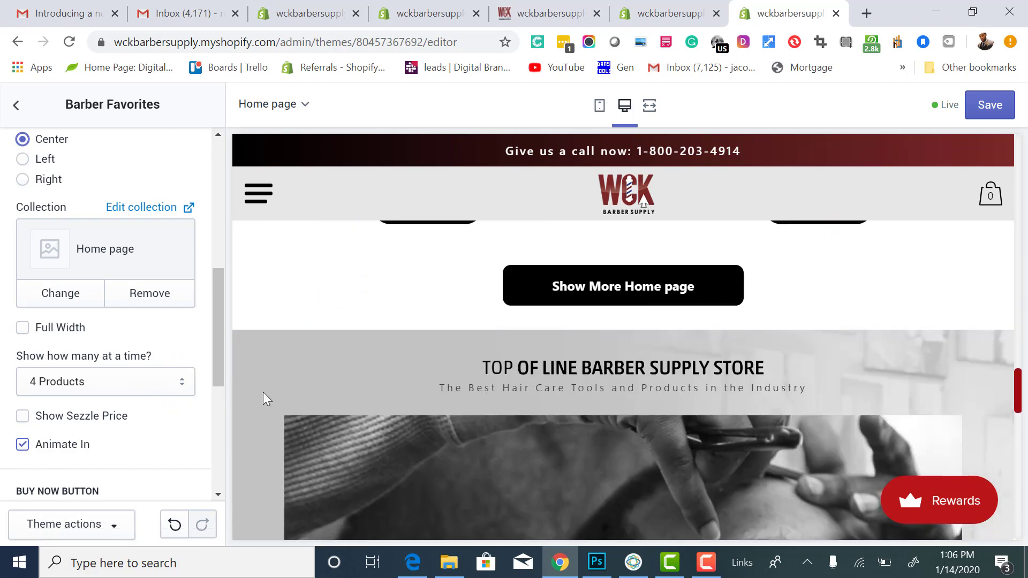
click(600, 298)
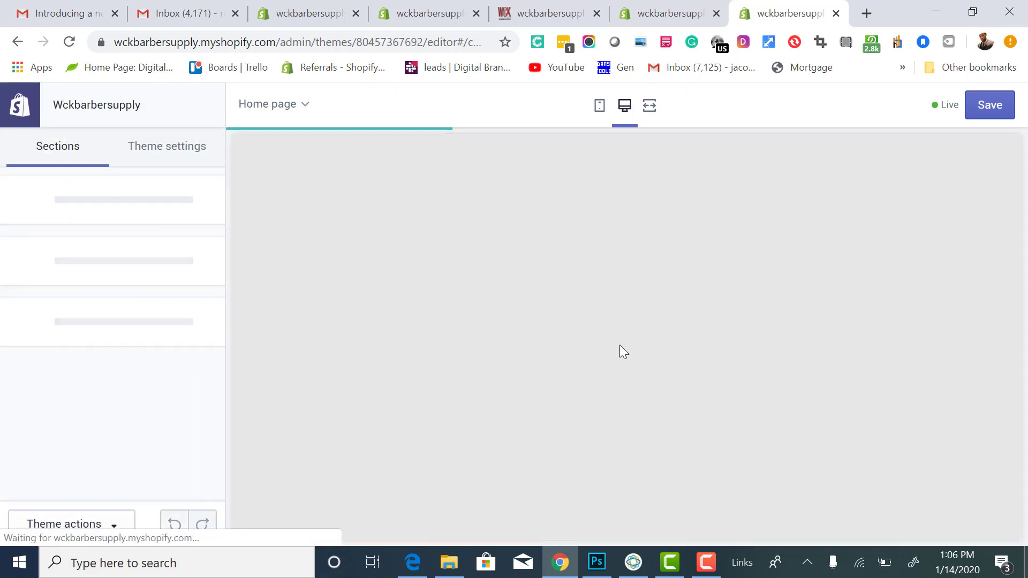
scroll(630, 368, down, 5)
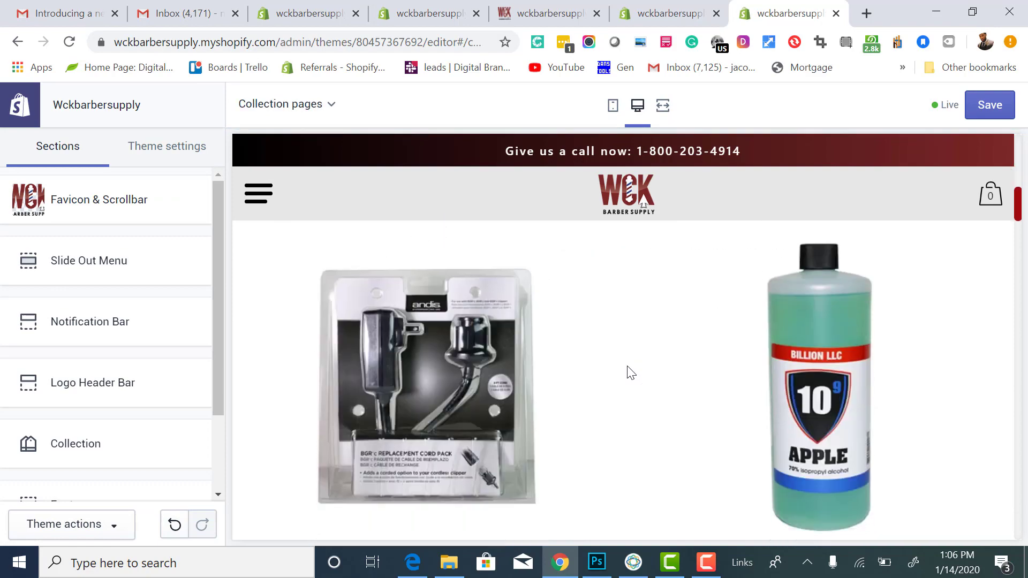
scroll(630, 372, down, 10)
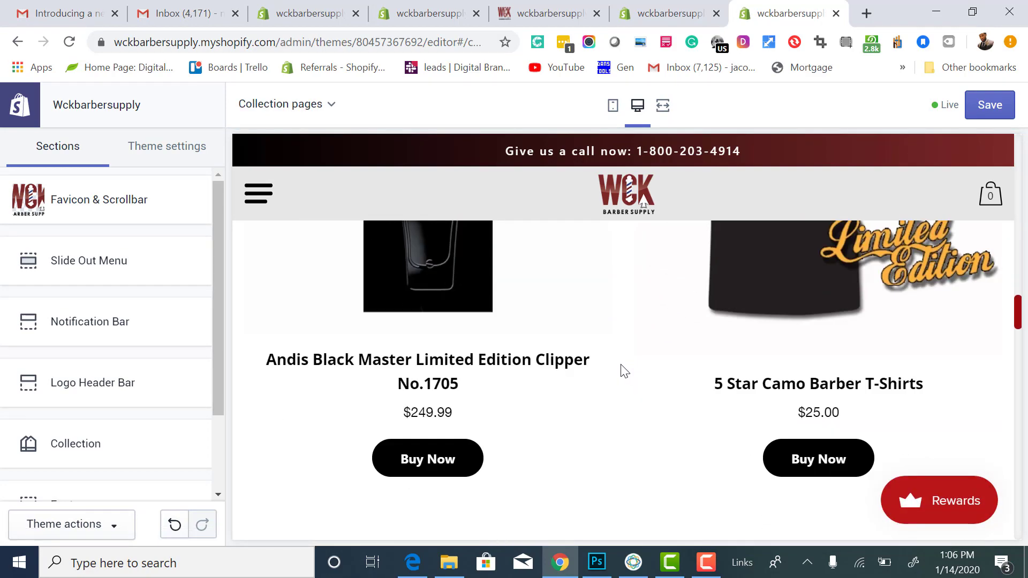
scroll(624, 371, down, 10)
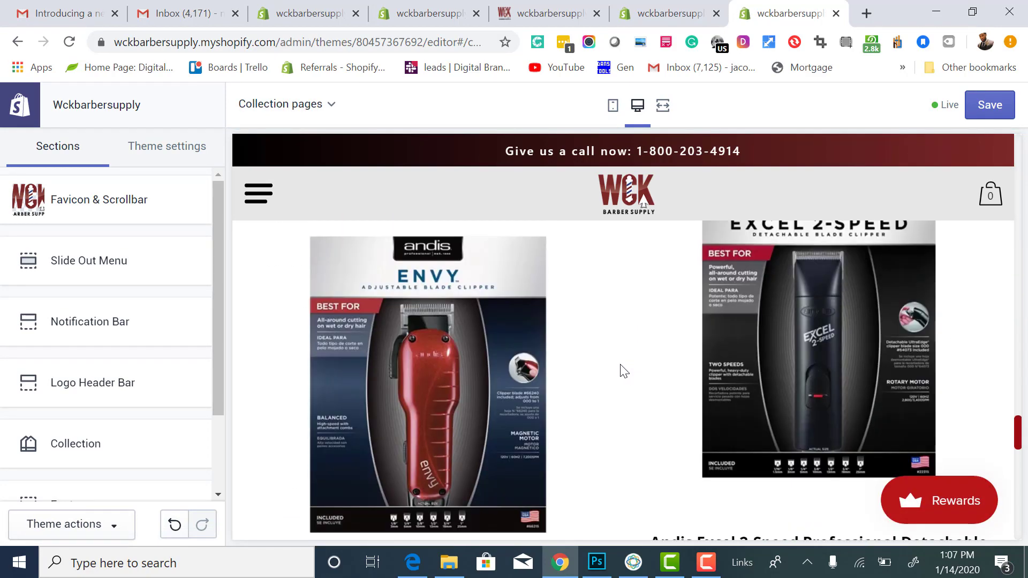
scroll(621, 370, down, 10)
scroll(621, 367, up, 5)
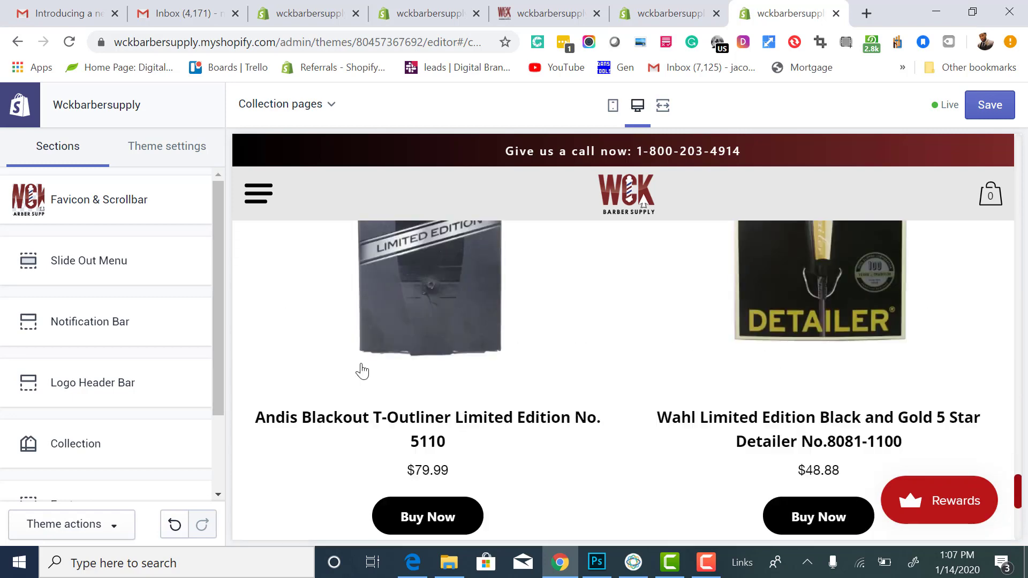
scroll(362, 371, up, 5)
Look through the sections available for collection pages in the theme editor
scroll(76, 432, down, 2)
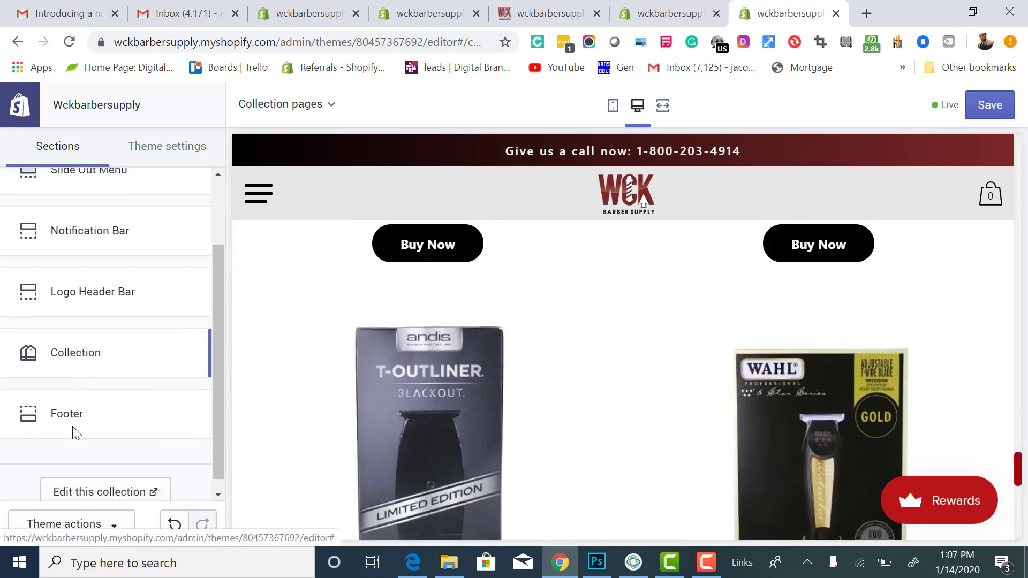
scroll(110, 280, up, 2)
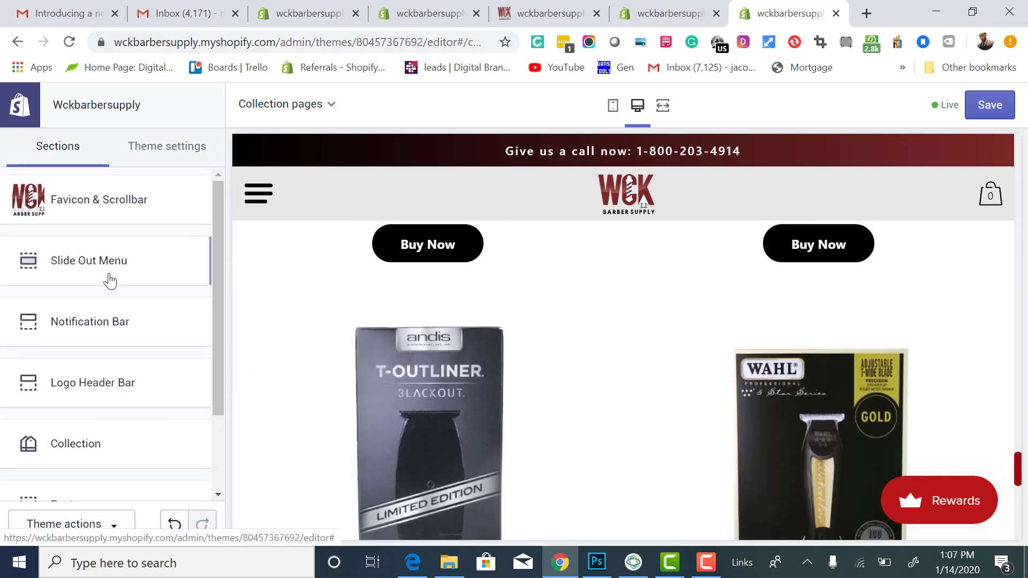
click(132, 153)
click(91, 157)
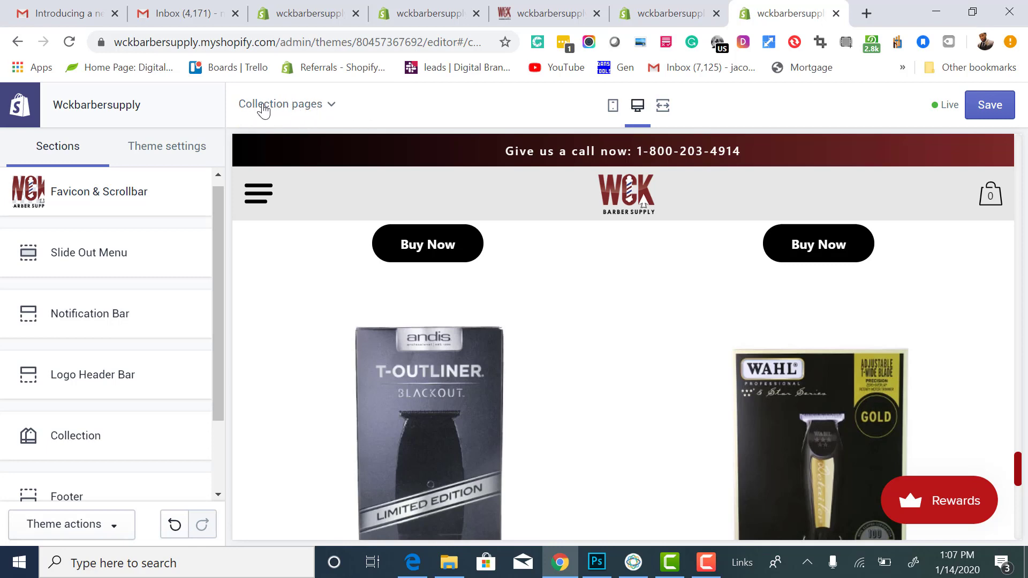
scroll(96, 279, down, 2)
scroll(75, 278, up, 2)
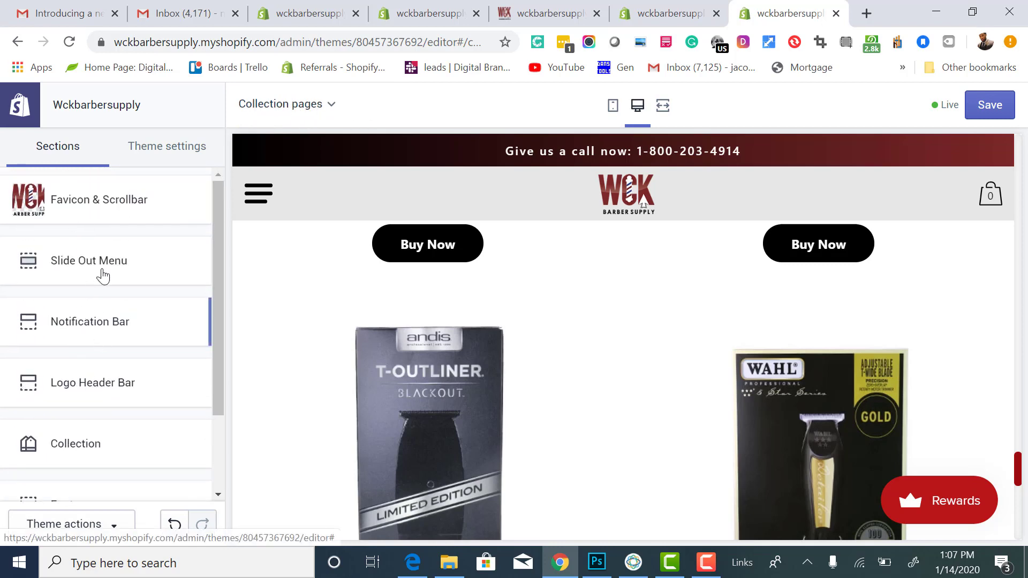
Switch the theme editor back to the Home page and open the Barber Favorites section's settings
click(251, 107)
scroll(321, 172, up, 1)
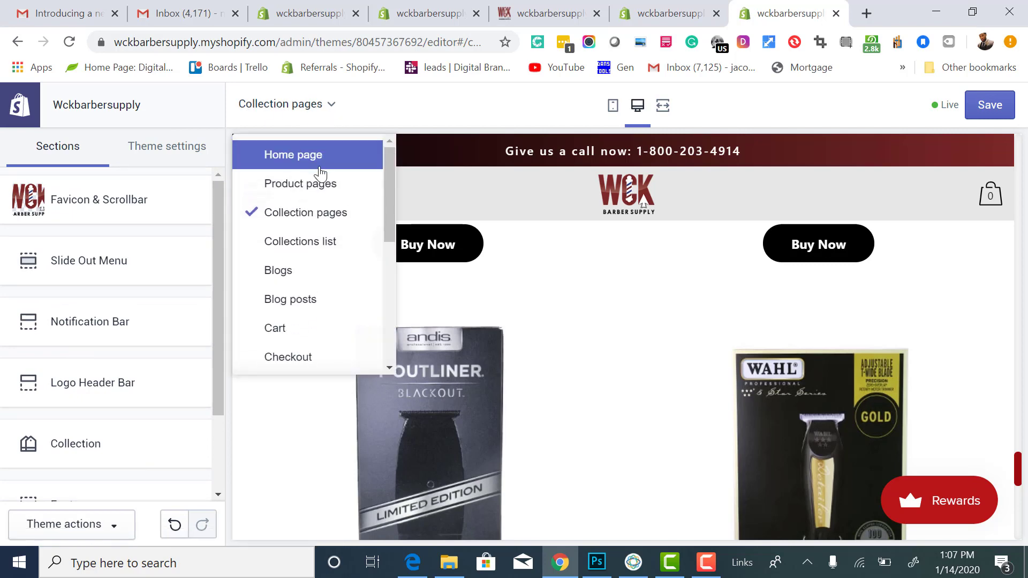
click(319, 161)
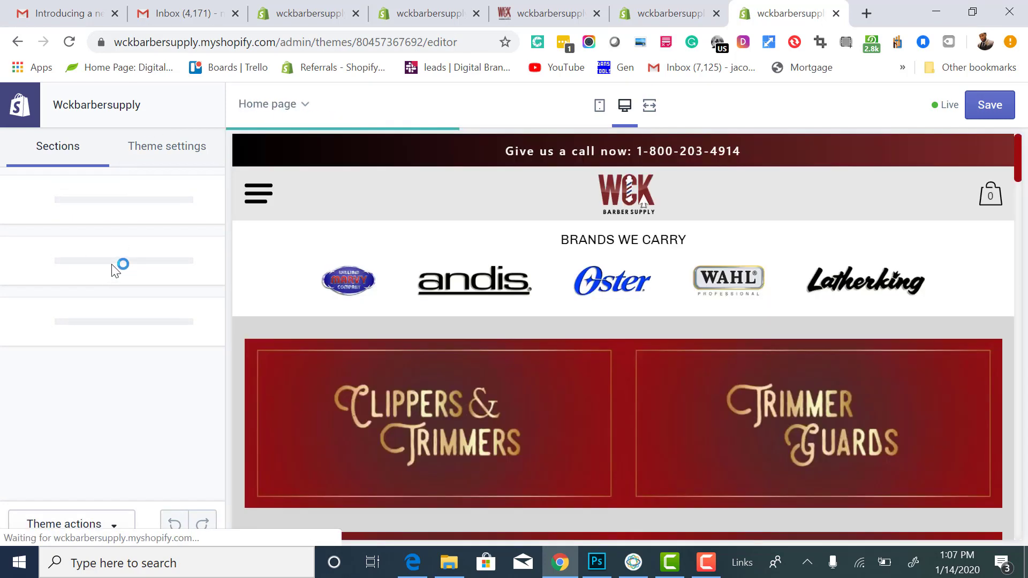
scroll(89, 349, down, 4)
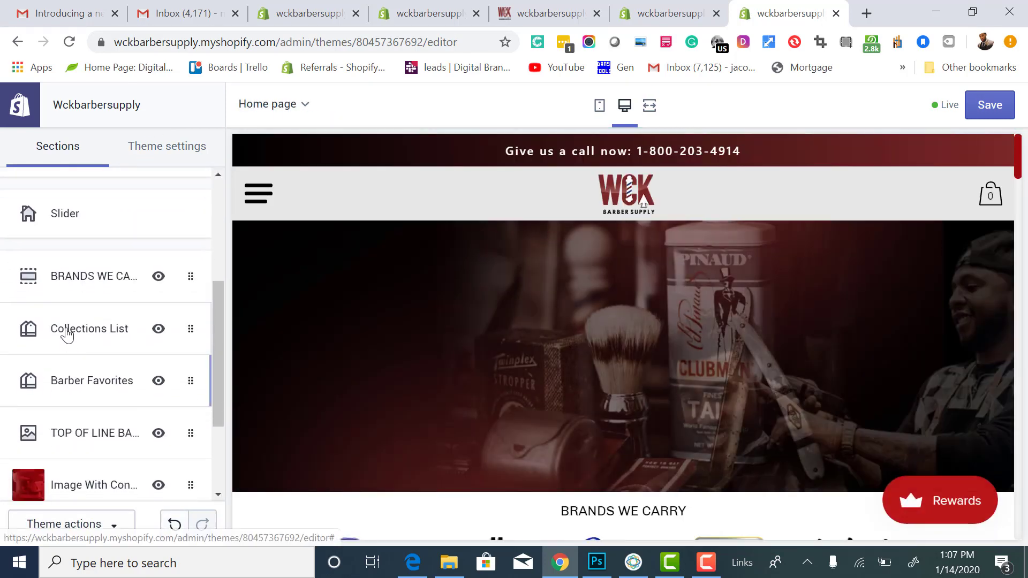
scroll(295, 303, down, 8)
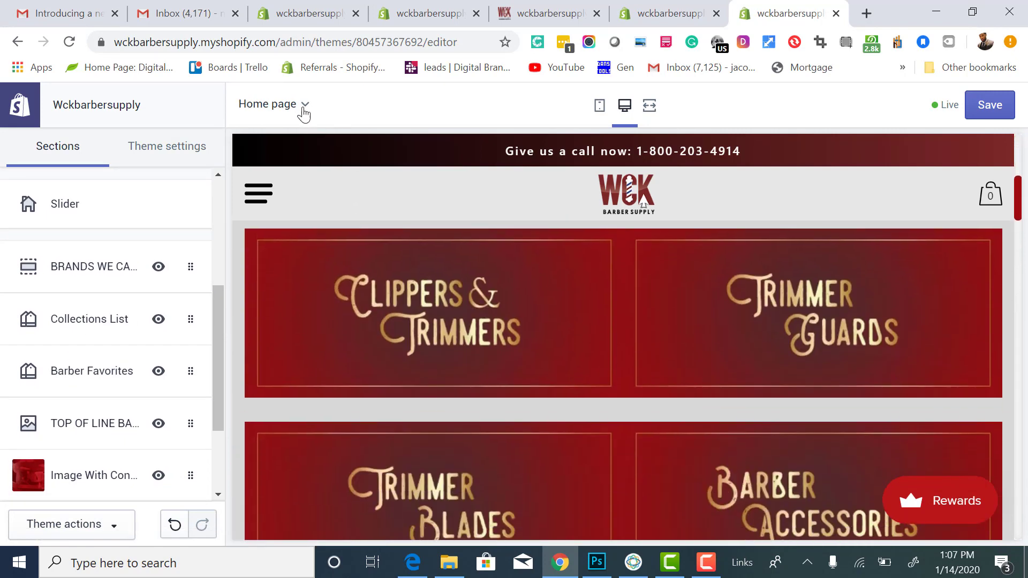
scroll(363, 335, down, 1)
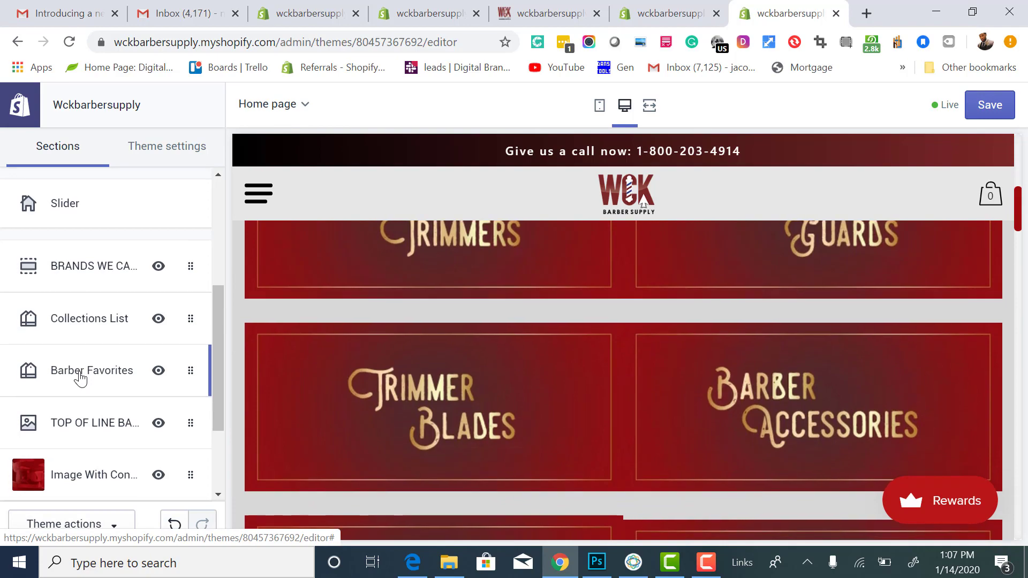
click(80, 378)
Change the text of the Buy Now button in the Barber Favorites section to "Shop Now"
scroll(412, 348, down, 10)
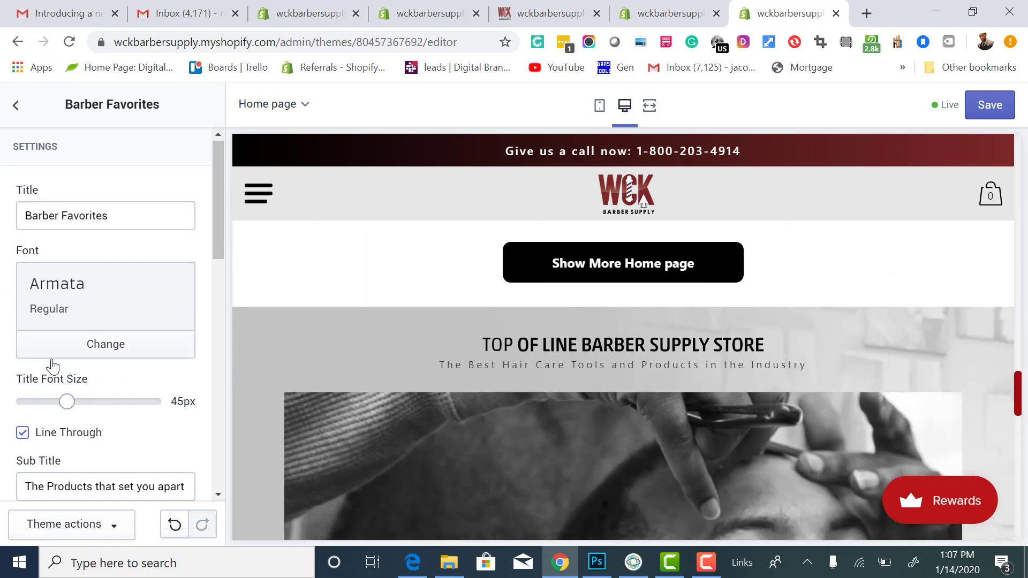
scroll(54, 369, down, 8)
scroll(58, 373, down, 2)
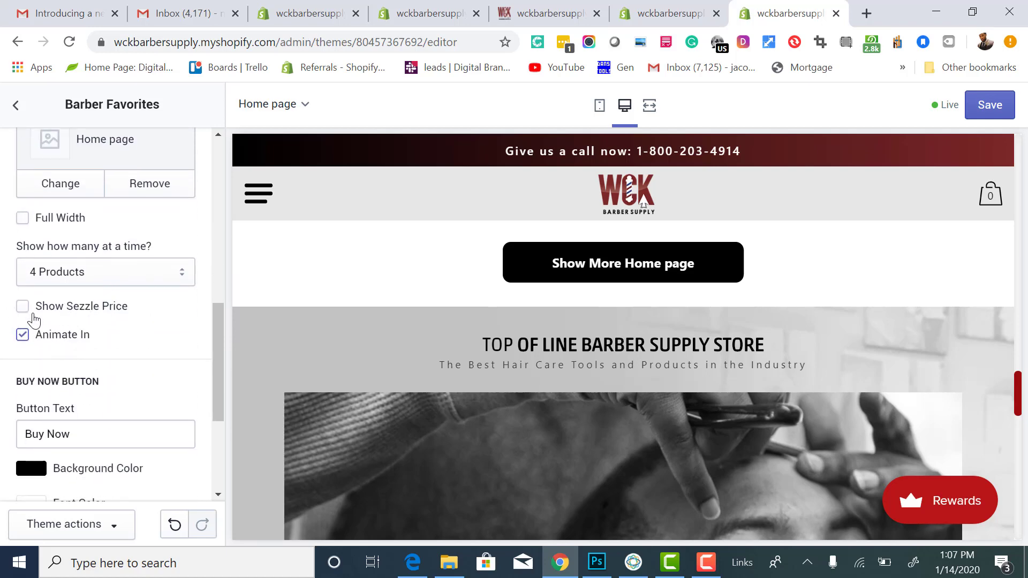
scroll(33, 320, up, 10)
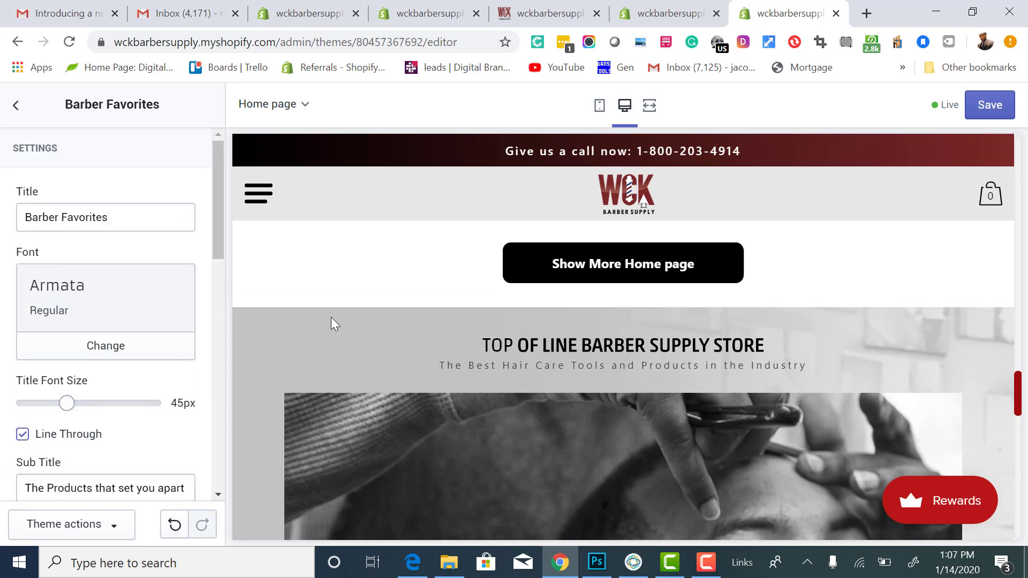
scroll(331, 321, up, 8)
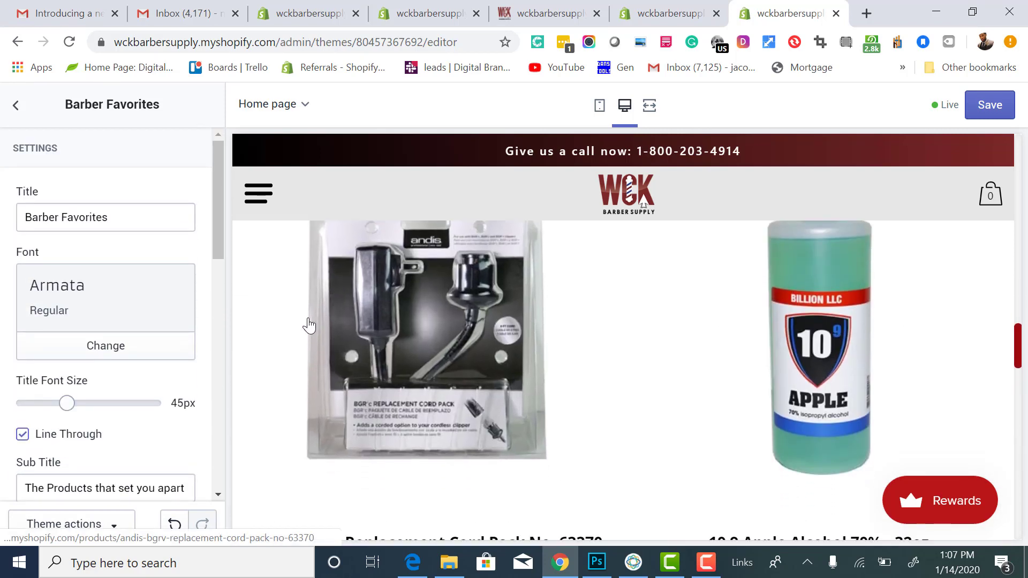
scroll(309, 325, down, 20)
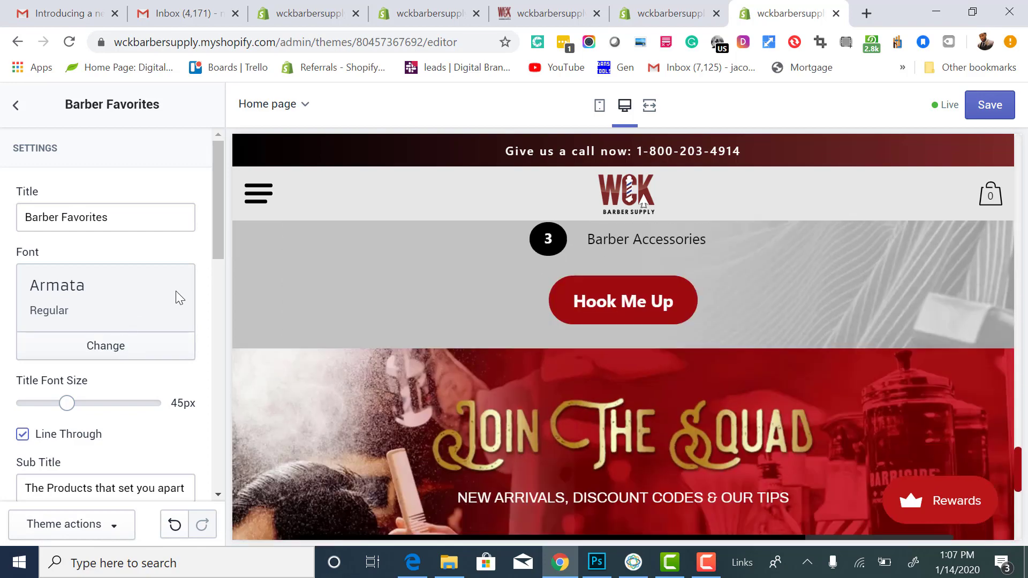
drag(222, 234, 209, 431)
scroll(436, 326, up, 2)
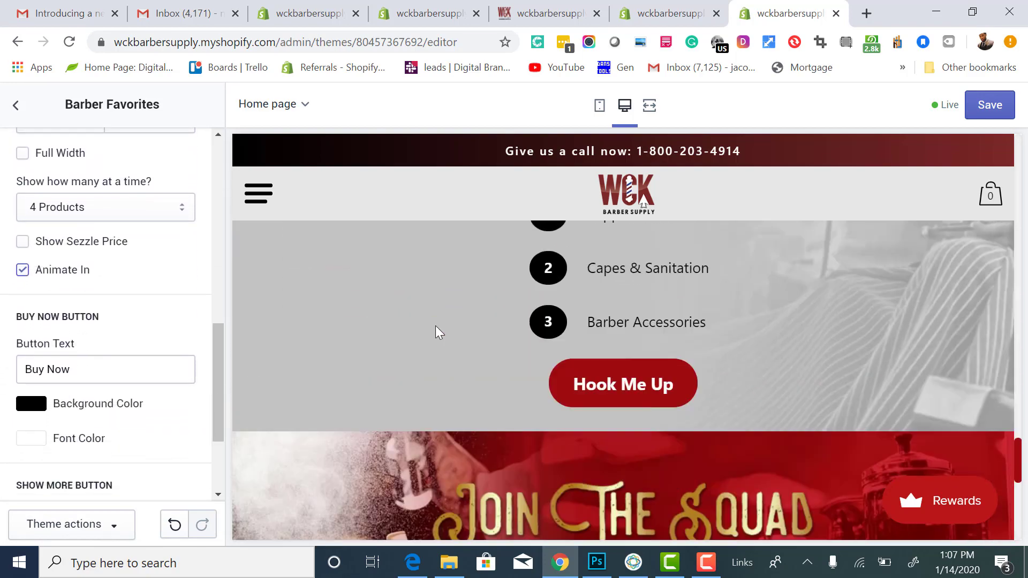
scroll(435, 326, up, 10)
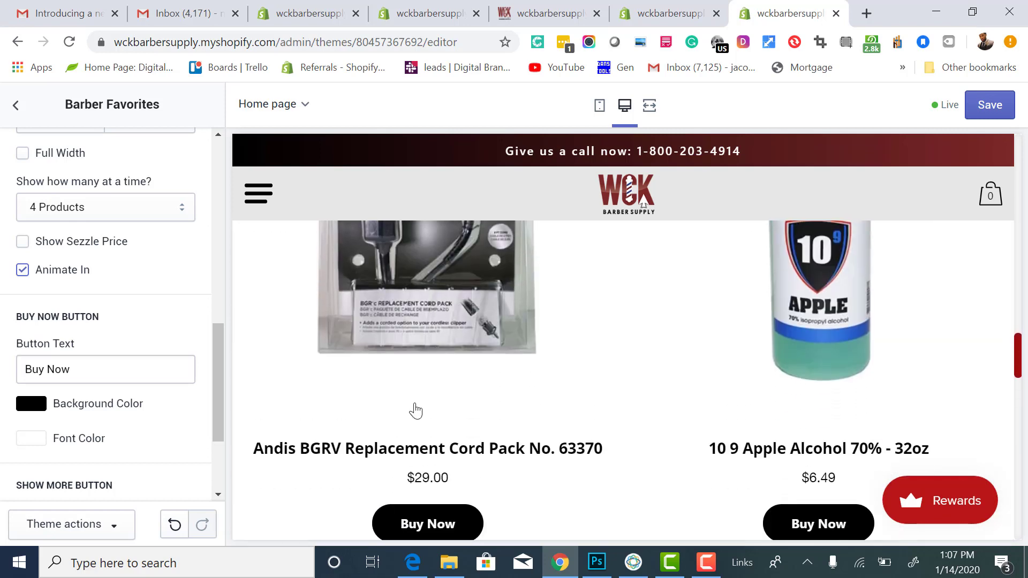
scroll(415, 410, down, 2)
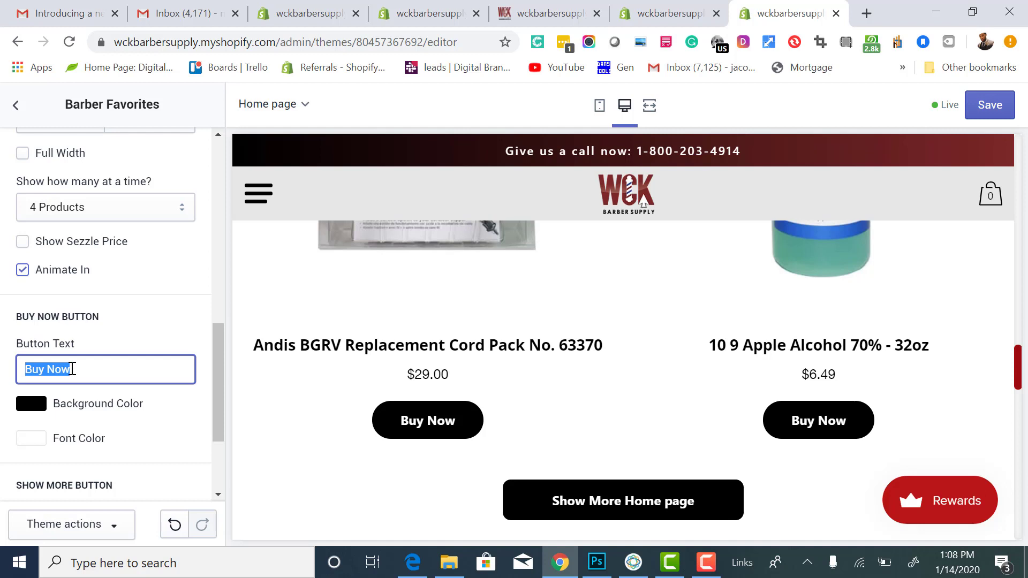
text(Shop N)
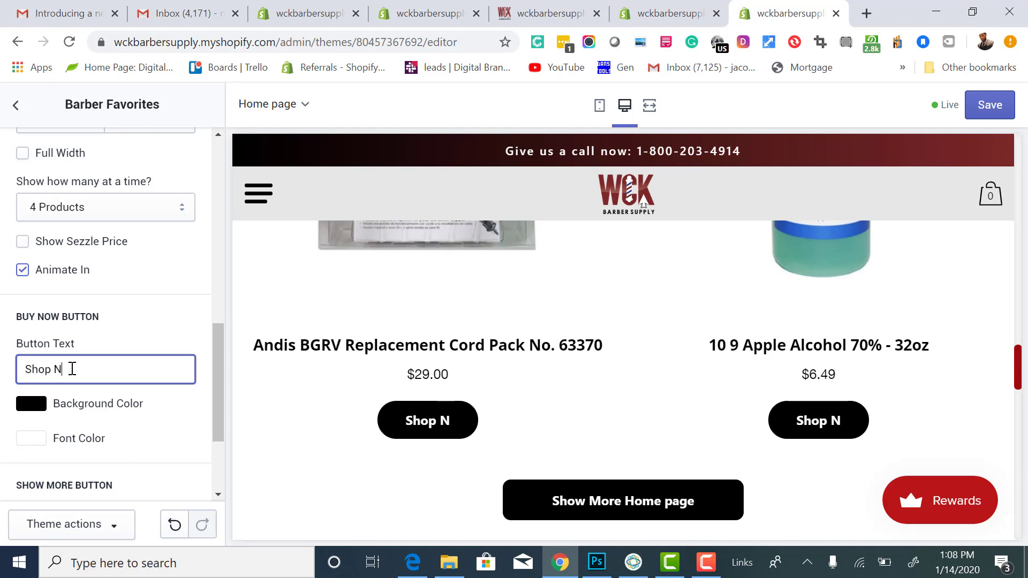
text(ow)
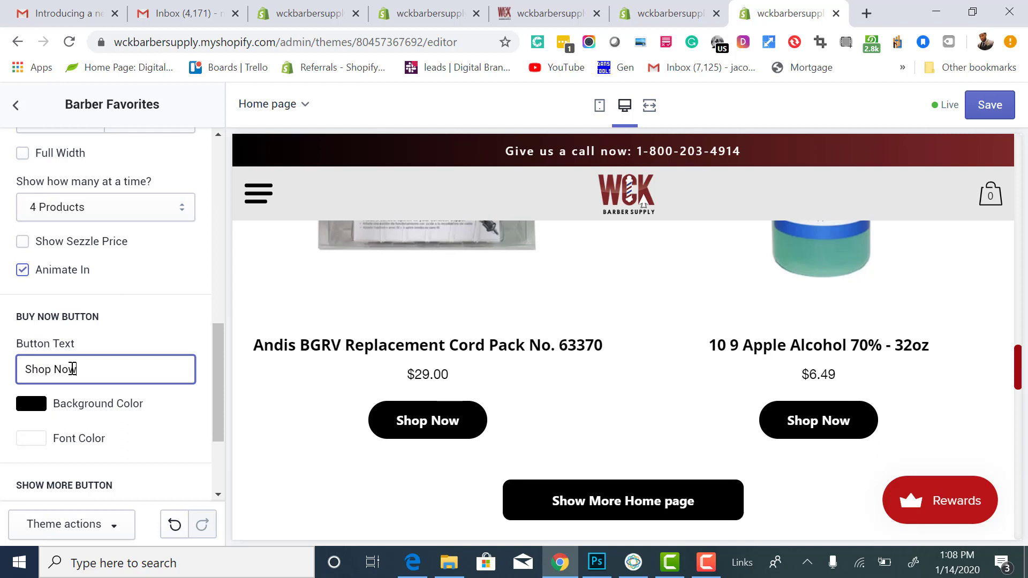
Set the Buy Now button's background color to the dark red #9E0B0F from the currently used colors
click(45, 414)
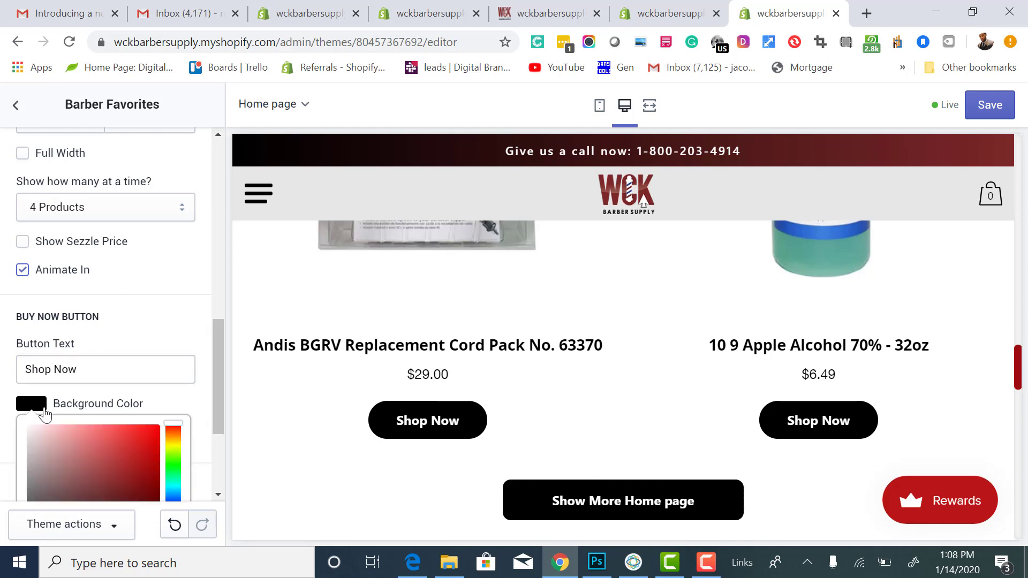
scroll(102, 417, down, 3)
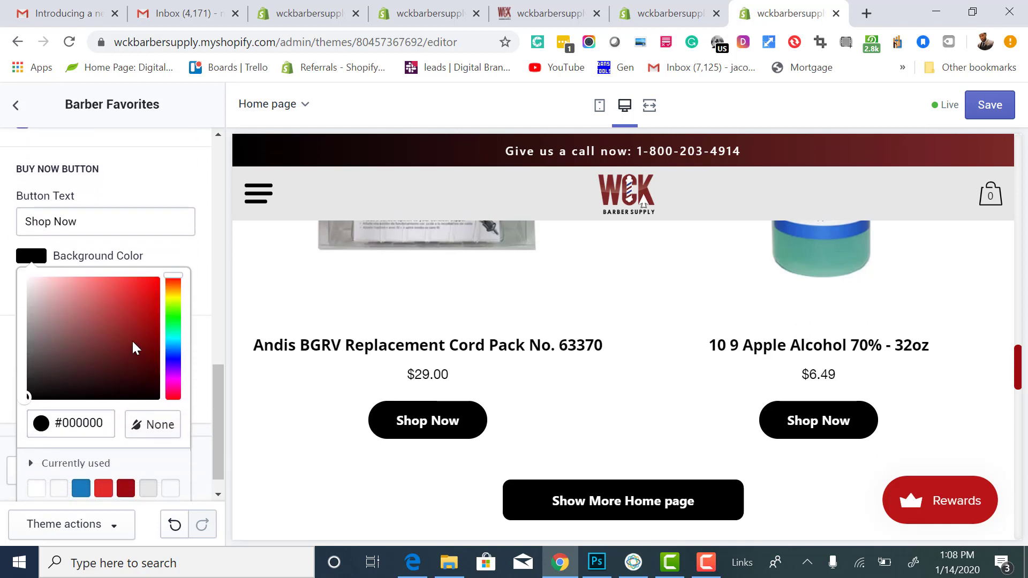
scroll(114, 465, down, 1)
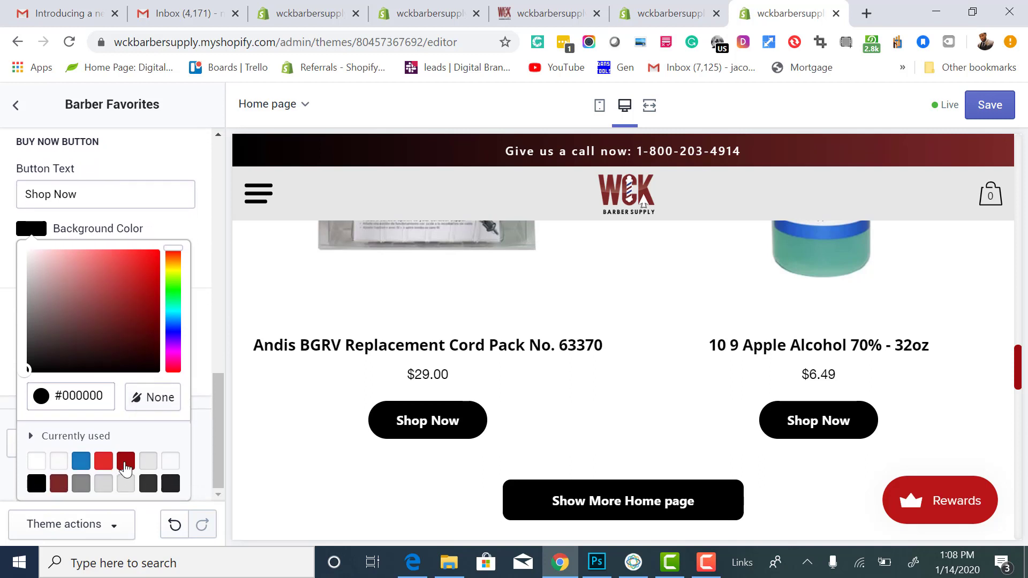
click(126, 462)
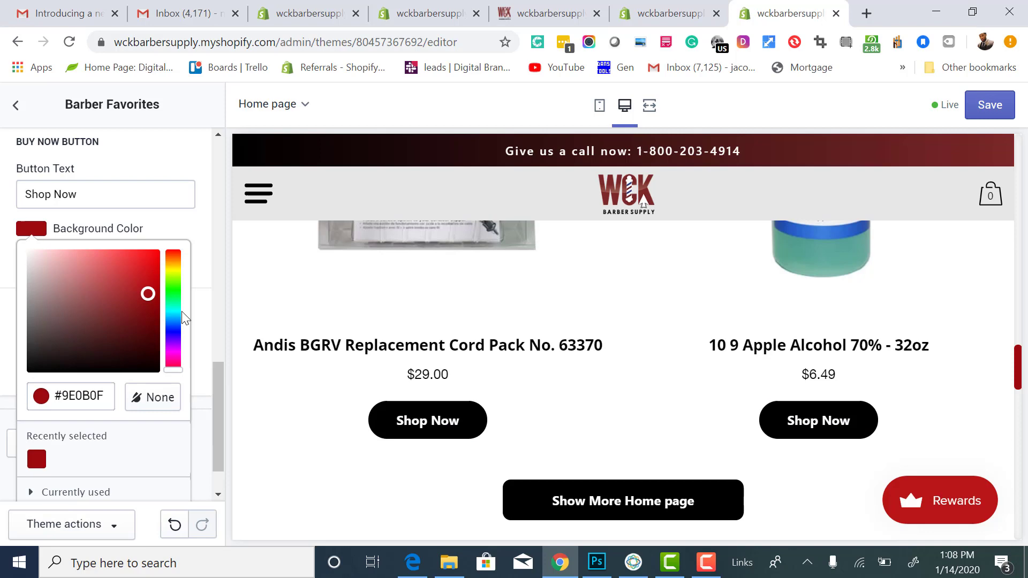
click(196, 225)
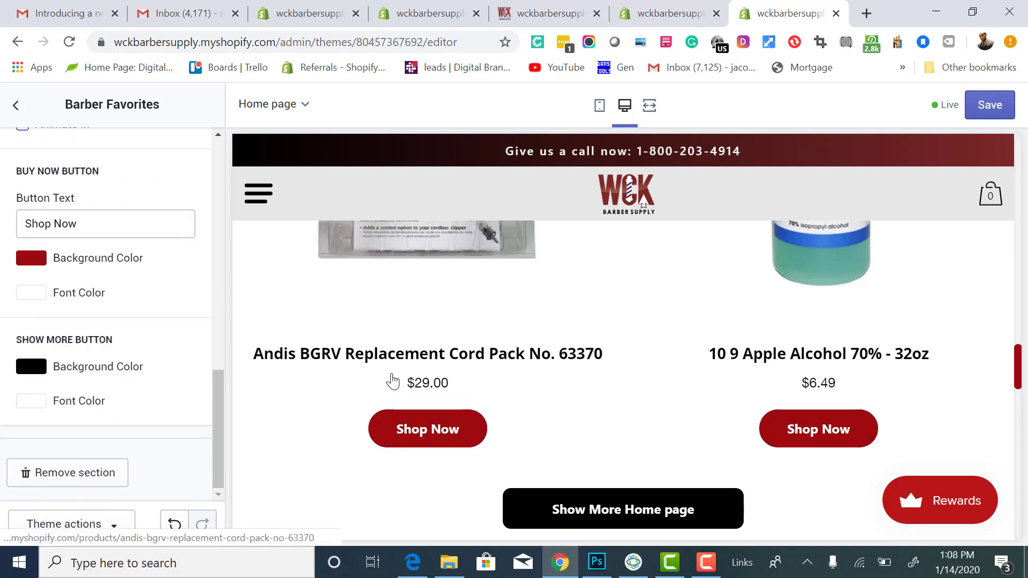
Leave the Barber Favorites settings for the sections list and save the theme changes
scroll(392, 381, up, 7)
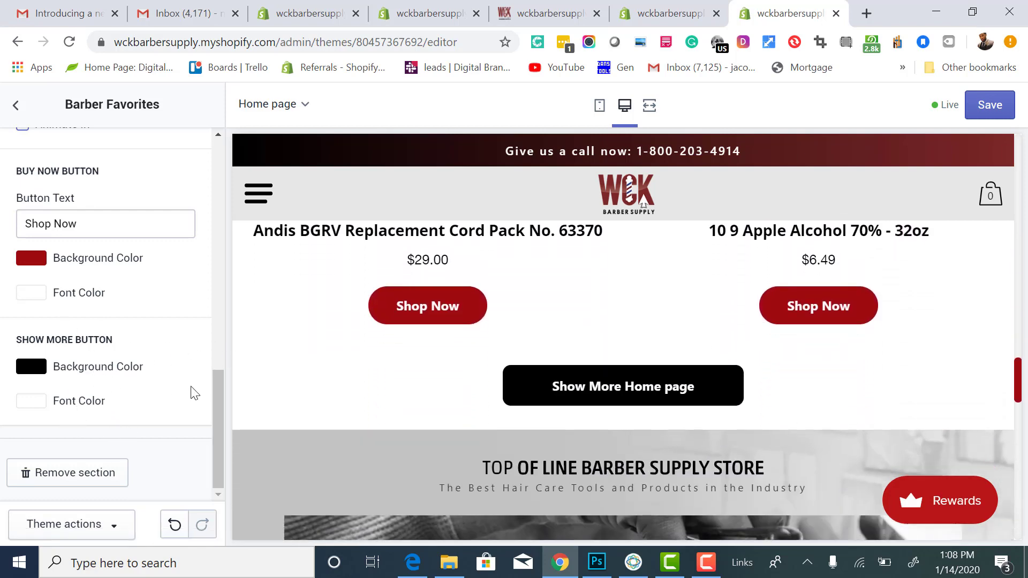
scroll(198, 401, up, 1)
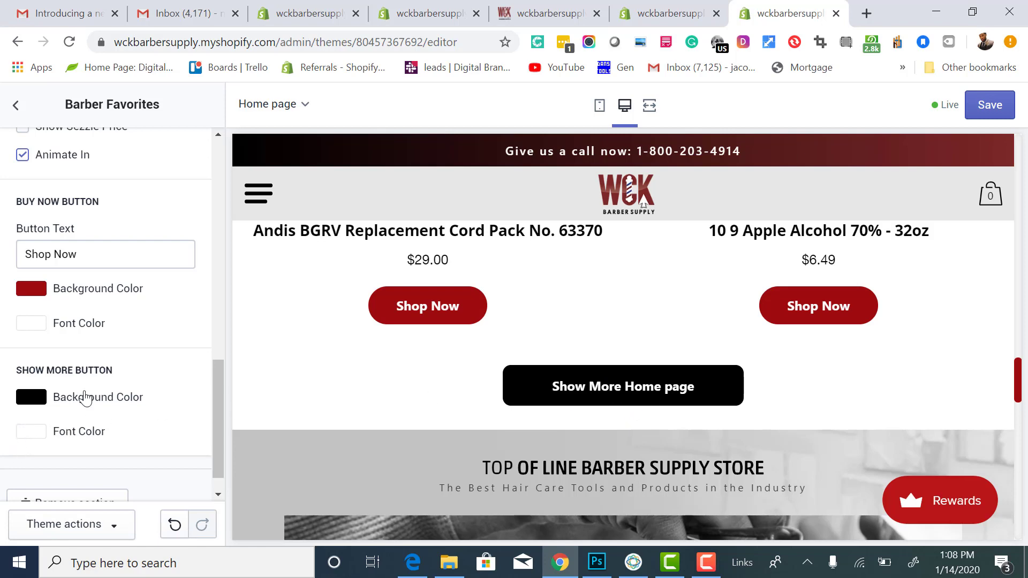
click(16, 105)
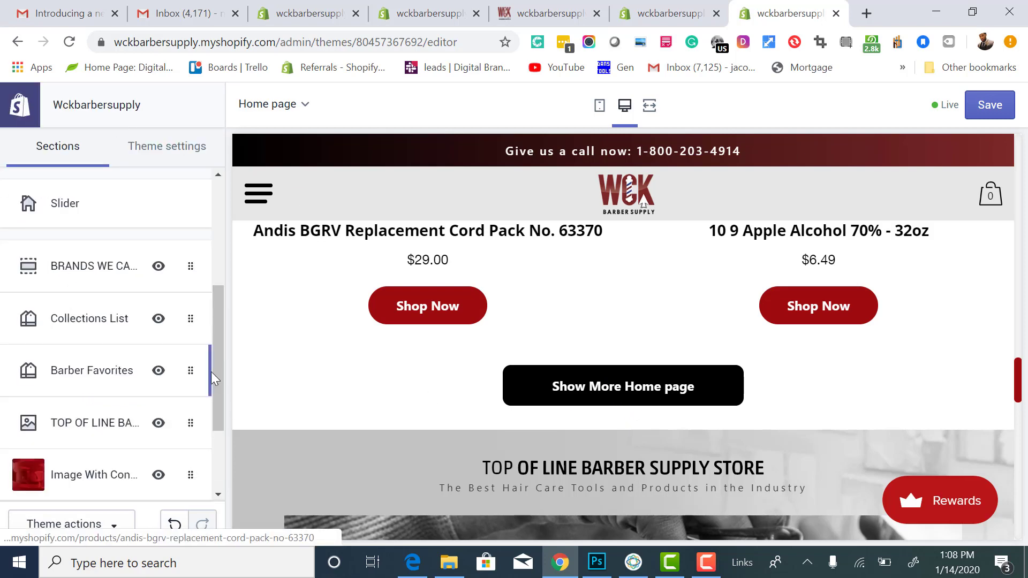
click(993, 106)
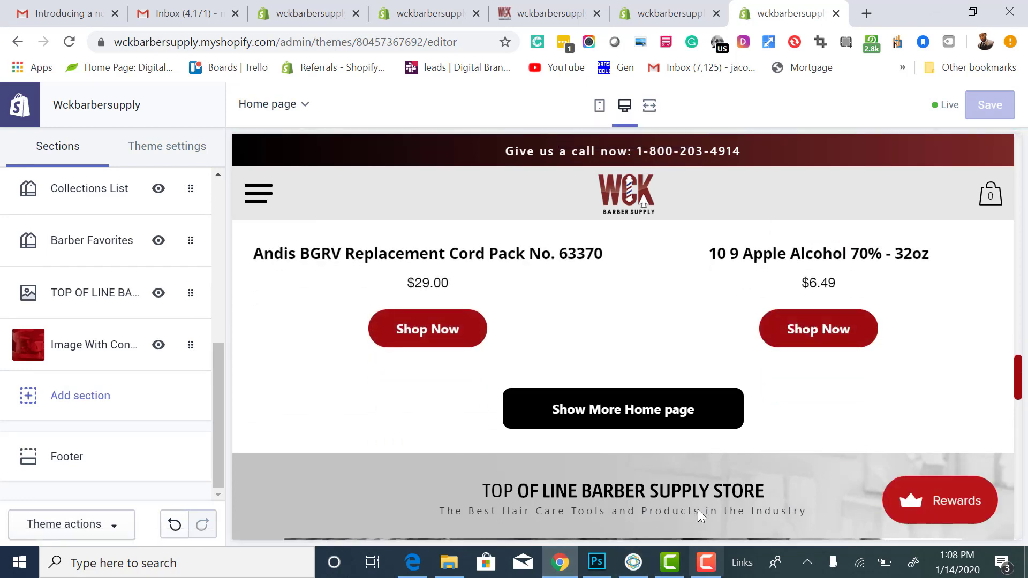
scroll(697, 508, up, 8)
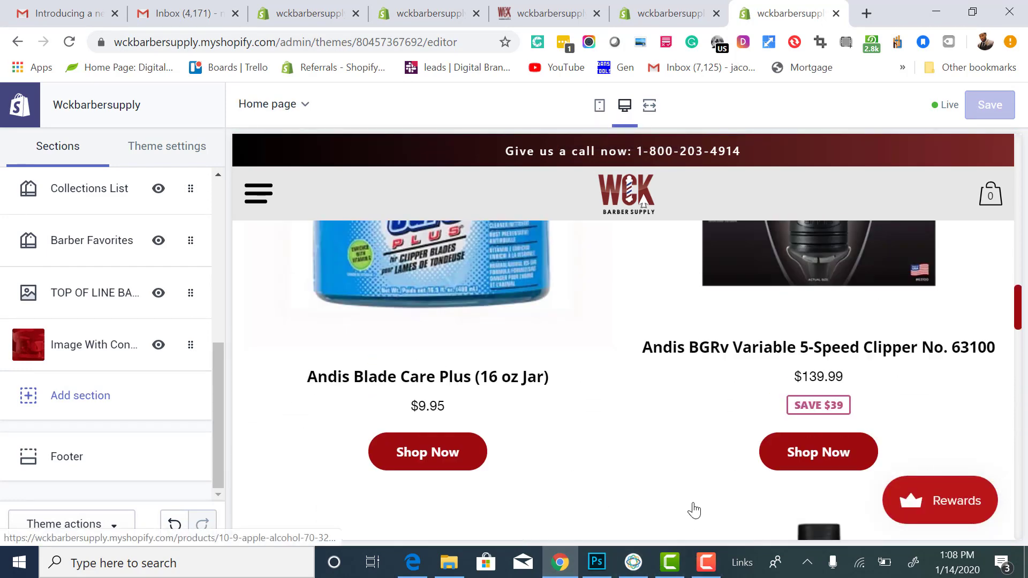
scroll(695, 509, up, 10)
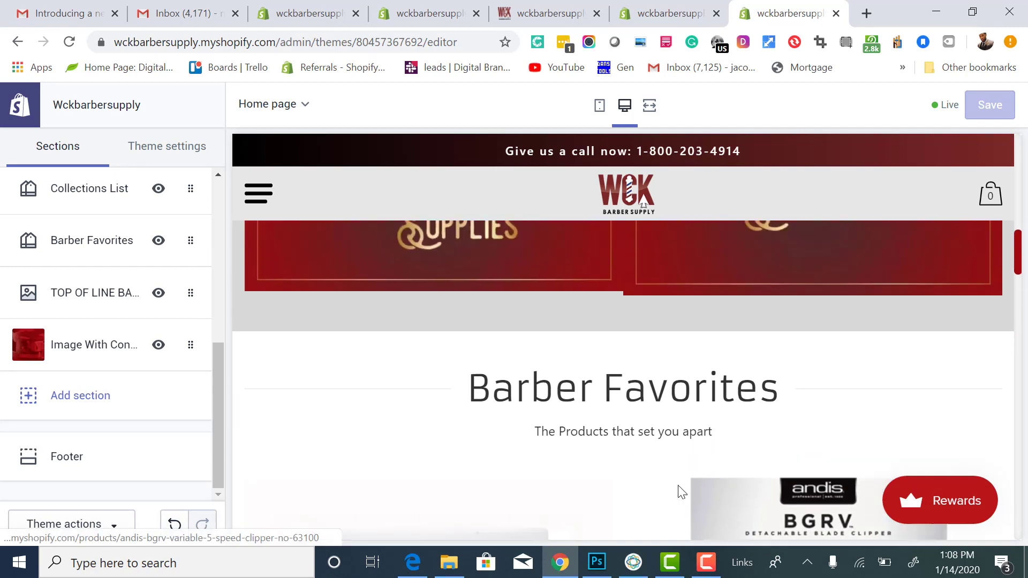
scroll(655, 480, up, 8)
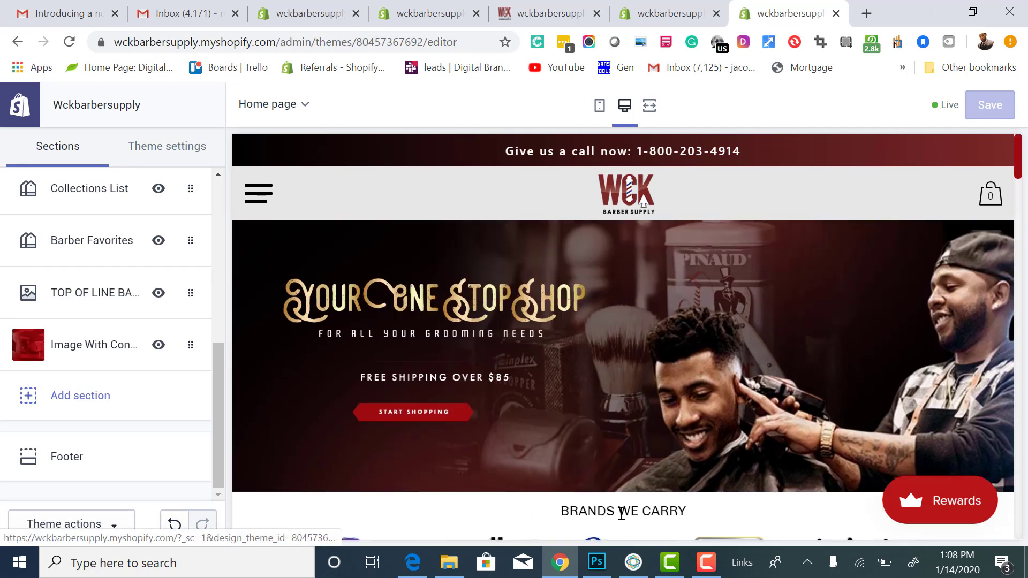
click(698, 570)
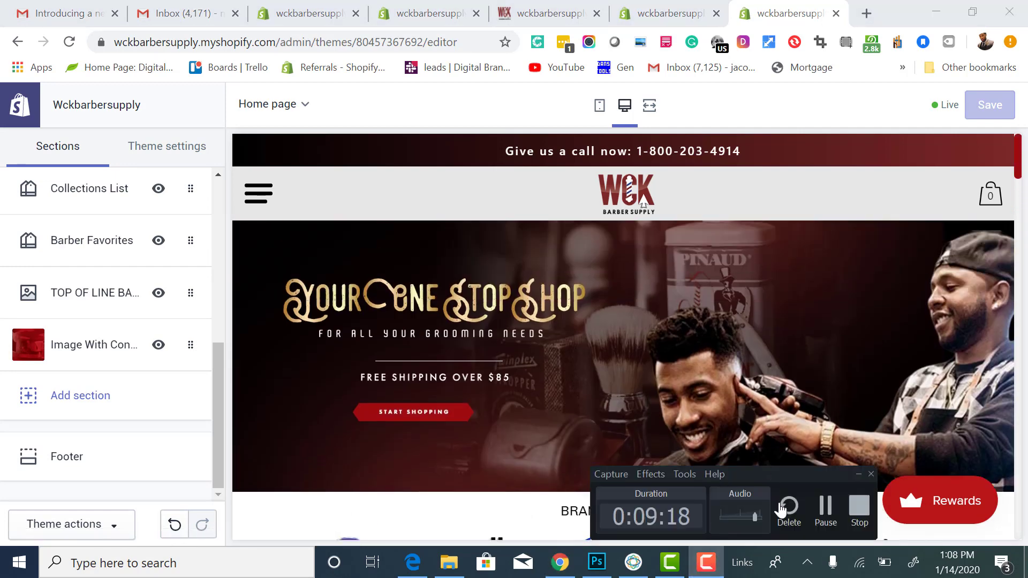